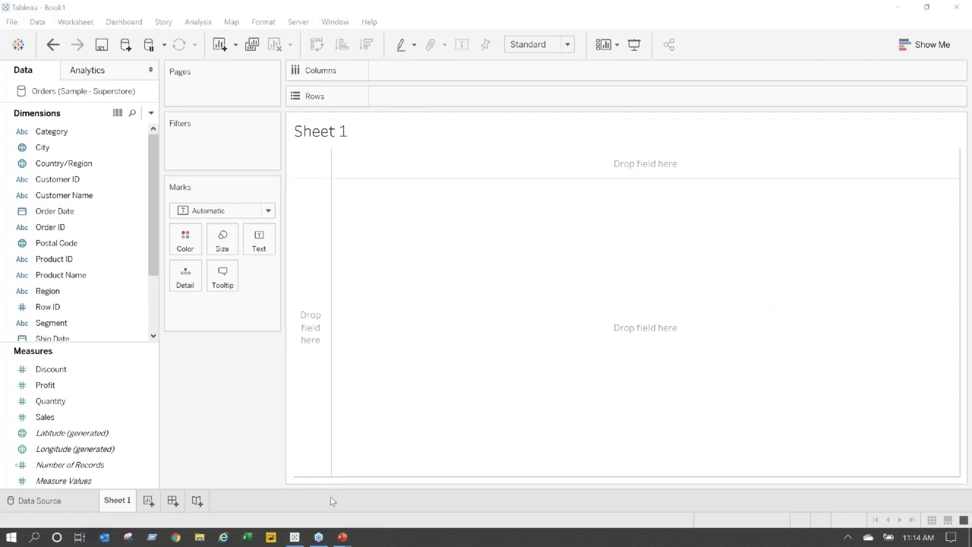
- Rename the worksheet as "Avg Sales per Order vs. TRX"
double_click(117, 501)
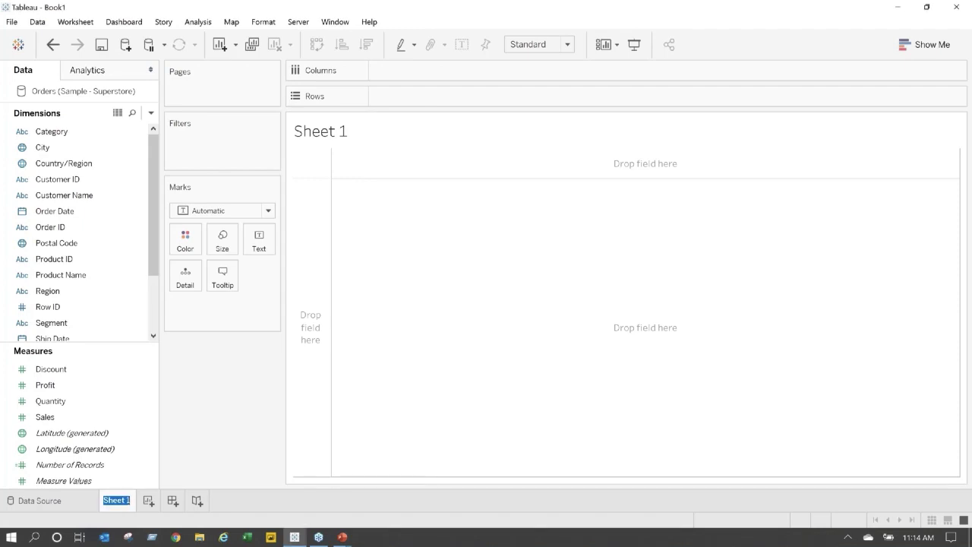
text(Avg Sales)
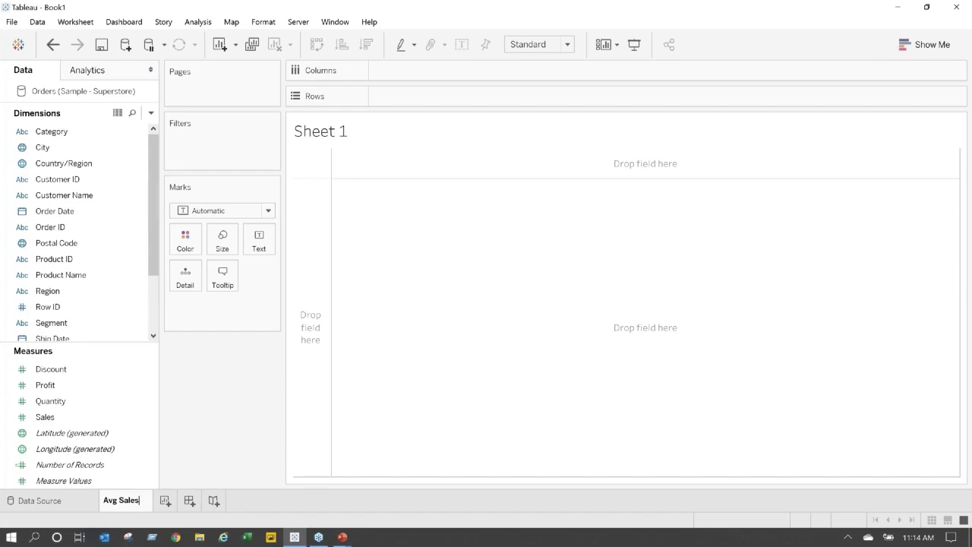
text( per Ord)
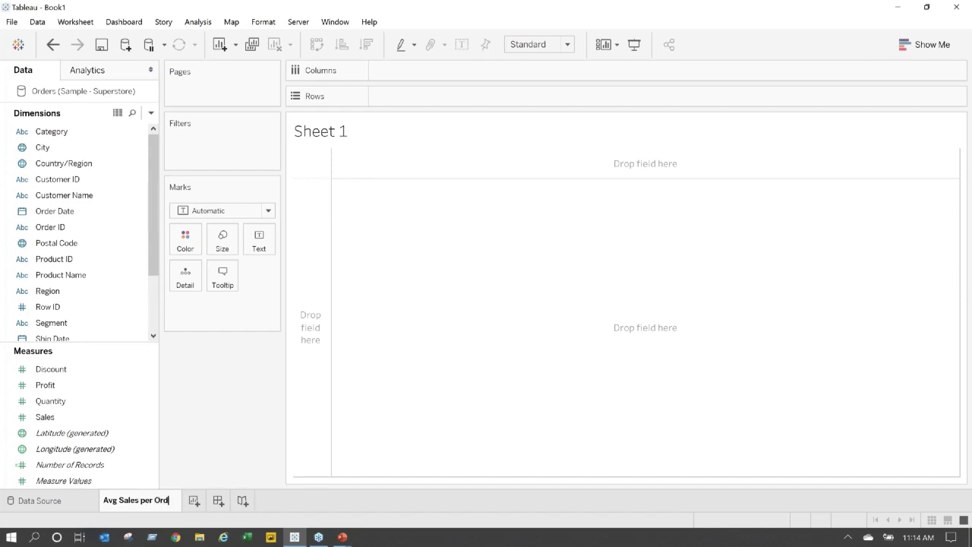
text(er vs. TRX)
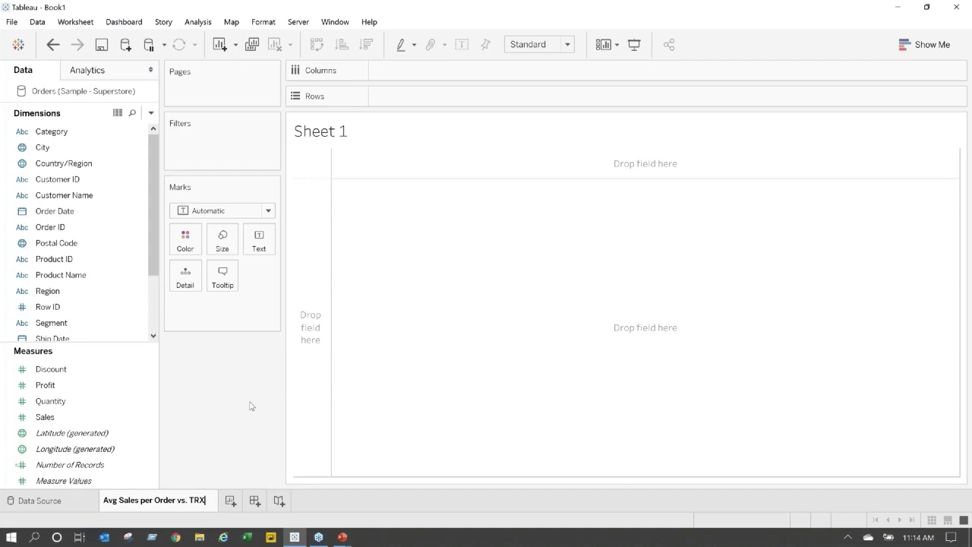
key(Return)
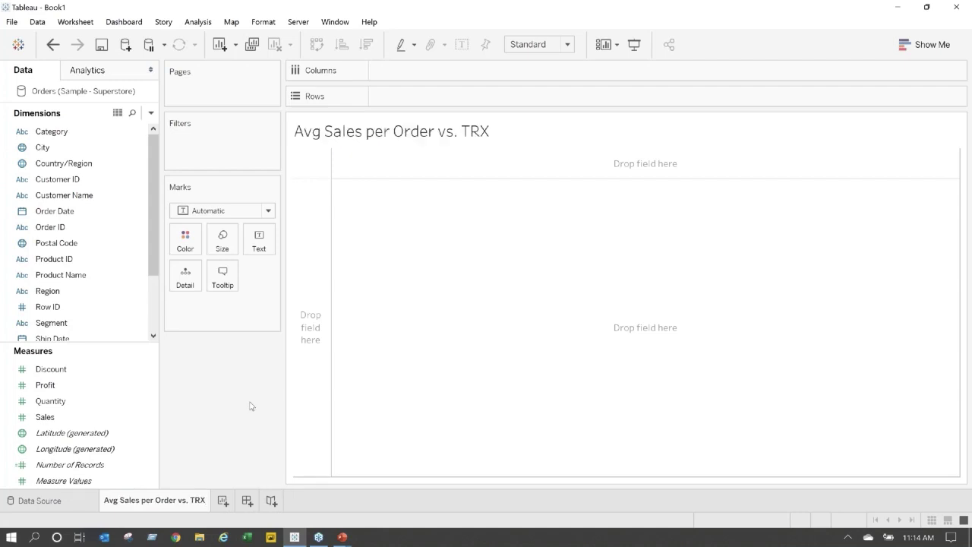
- Build a bar chart with Region on columns and Sales on rows, and fit it to Entire View
drag(109, 290, 448, 71)
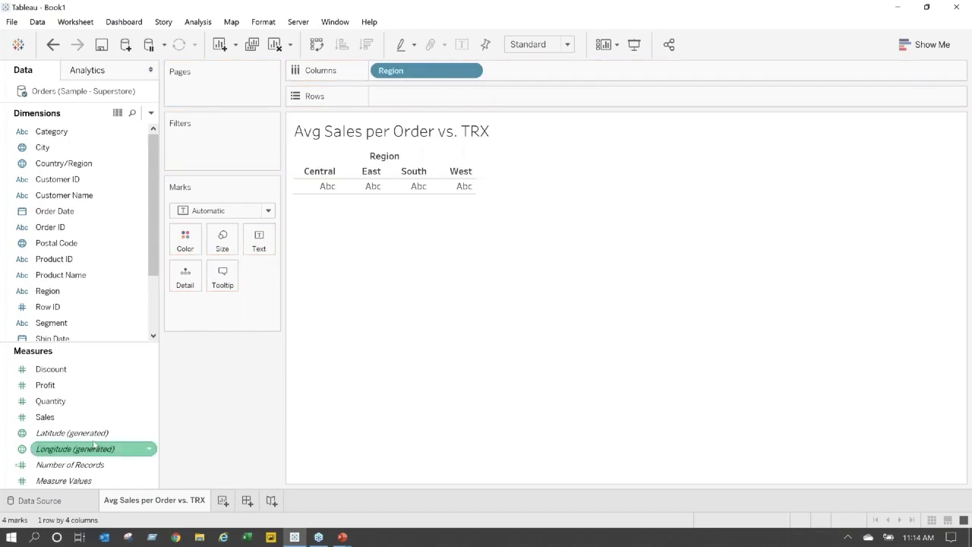
click(76, 416)
drag(76, 417, 456, 97)
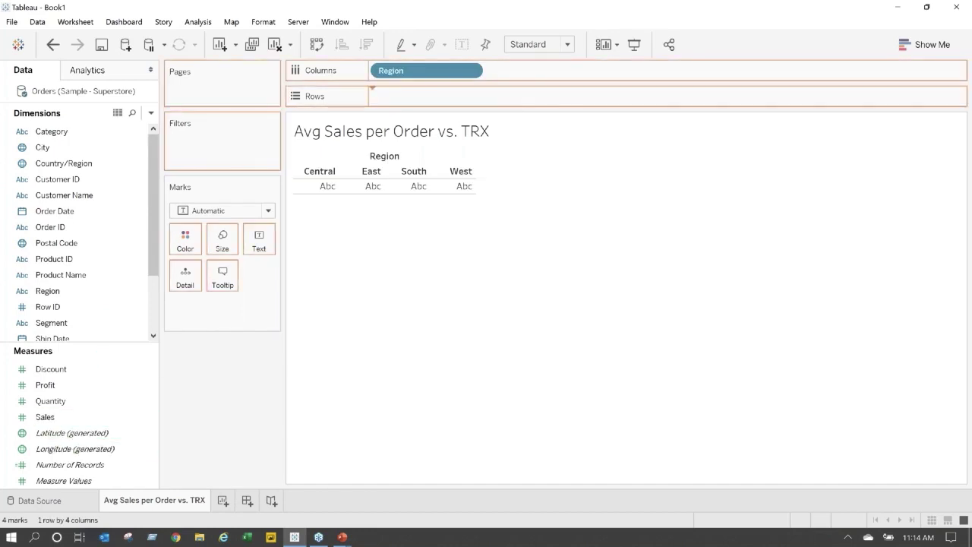
click(567, 45)
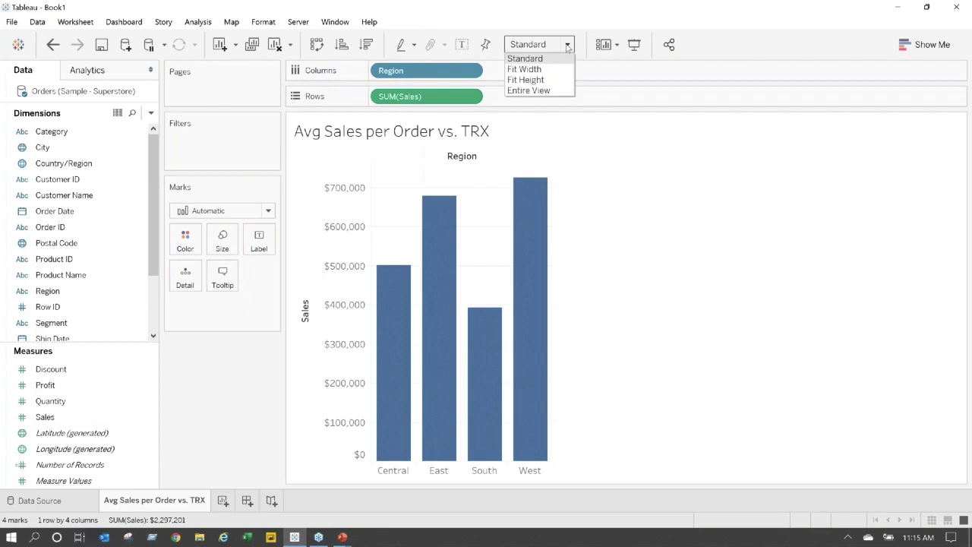
click(529, 90)
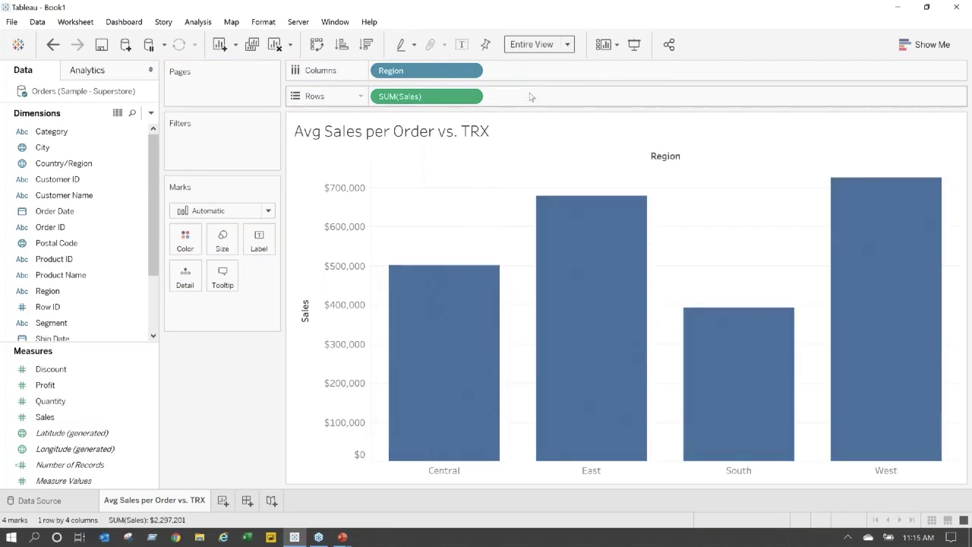
- Change the aggregation of Sales on rows to Average
click(471, 98)
mouse_move(478, 229)
click(531, 244)
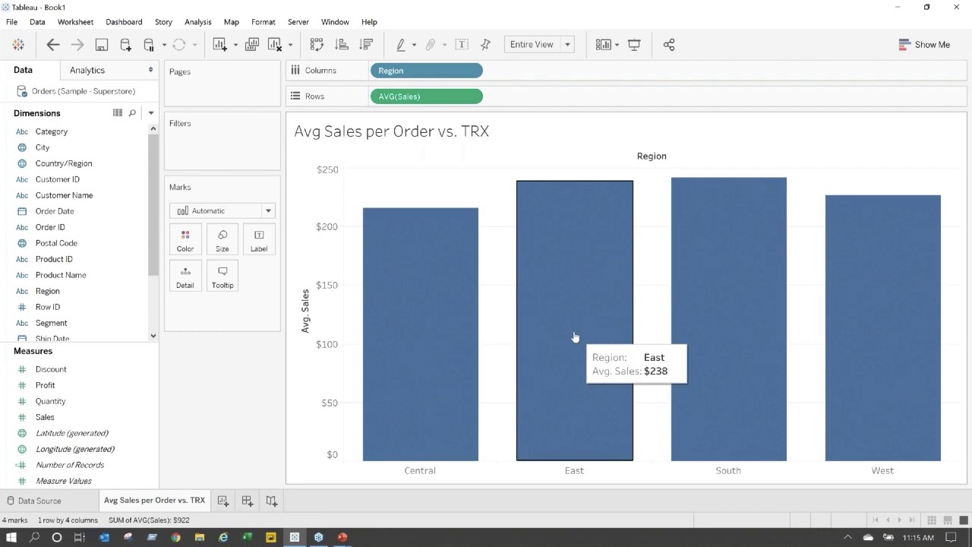
- Create a new calculated field named "Order Sales"
click(150, 114)
click(124, 126)
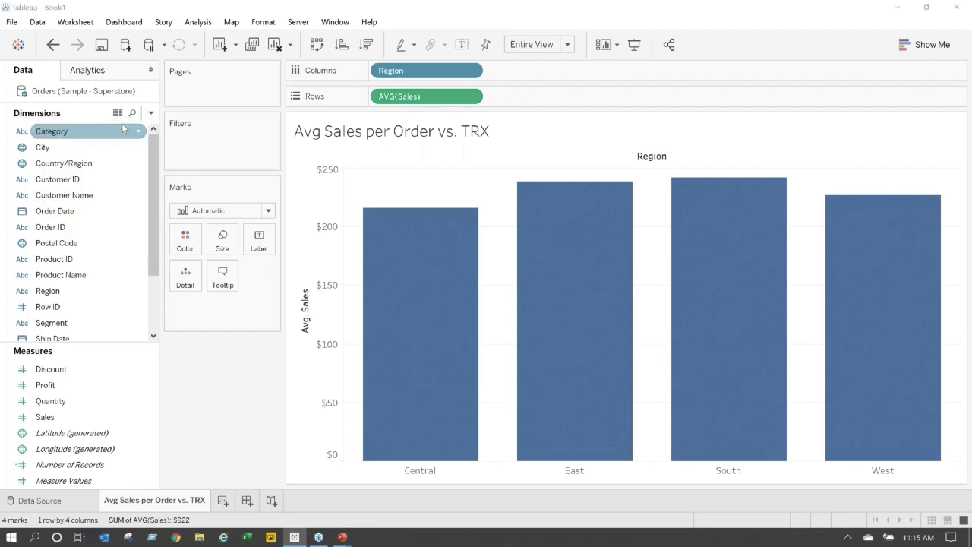
text(Order Sales)
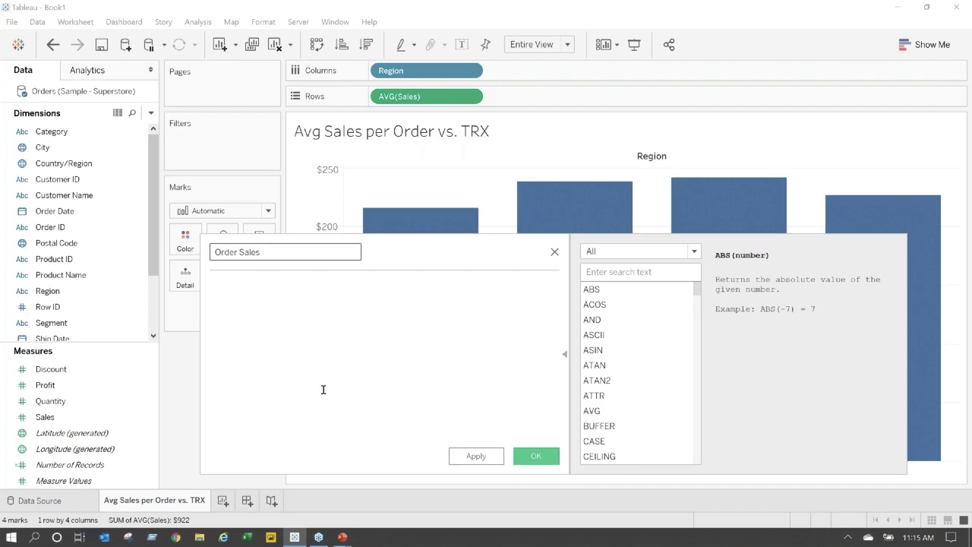
- Define the Order Sales formula as { INCLUDE [Order ID]: SUM([Sales])} and save the calculated field
click(334, 360)
text({ inc)
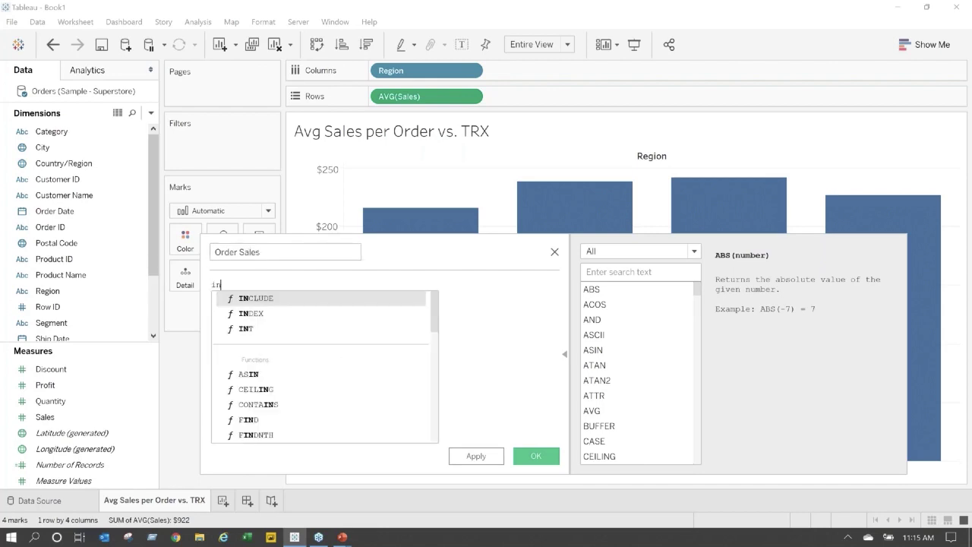
key(Return)
text(ord)
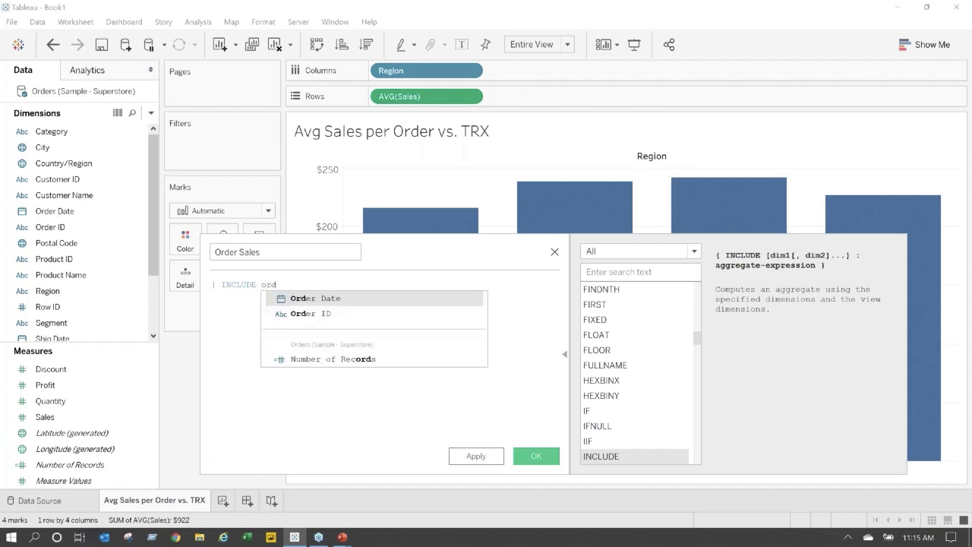
key(Down)
key(Return)
text(: sum)
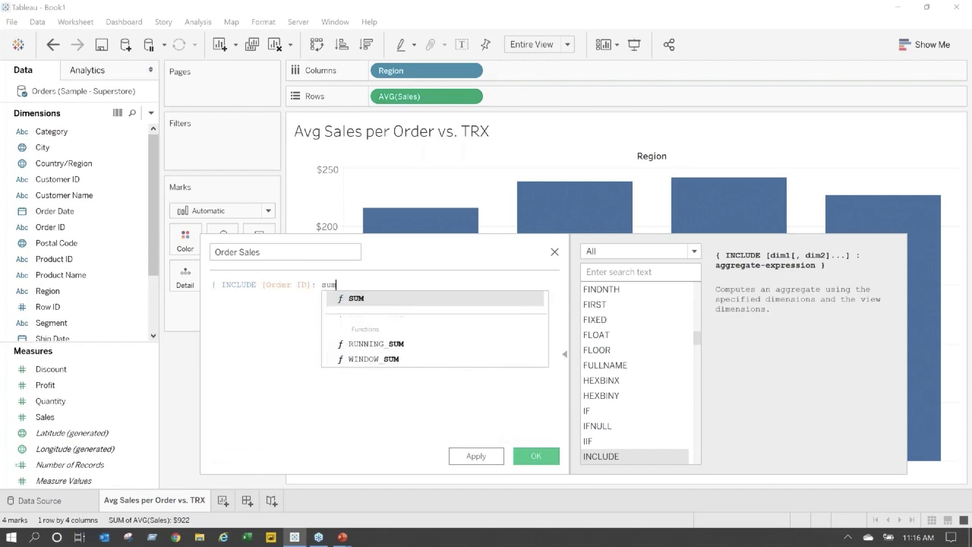
key(Return)
text(sal)
key(Return)
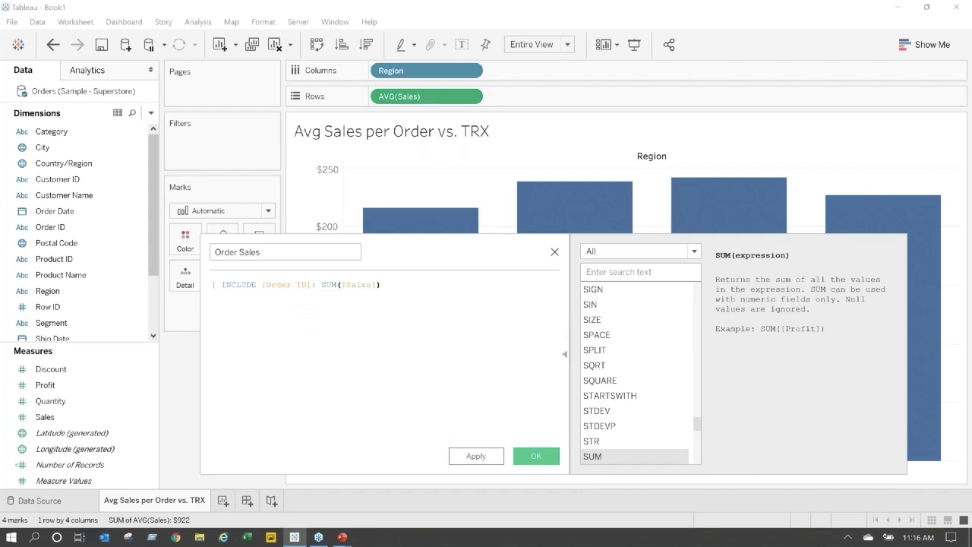
text(})
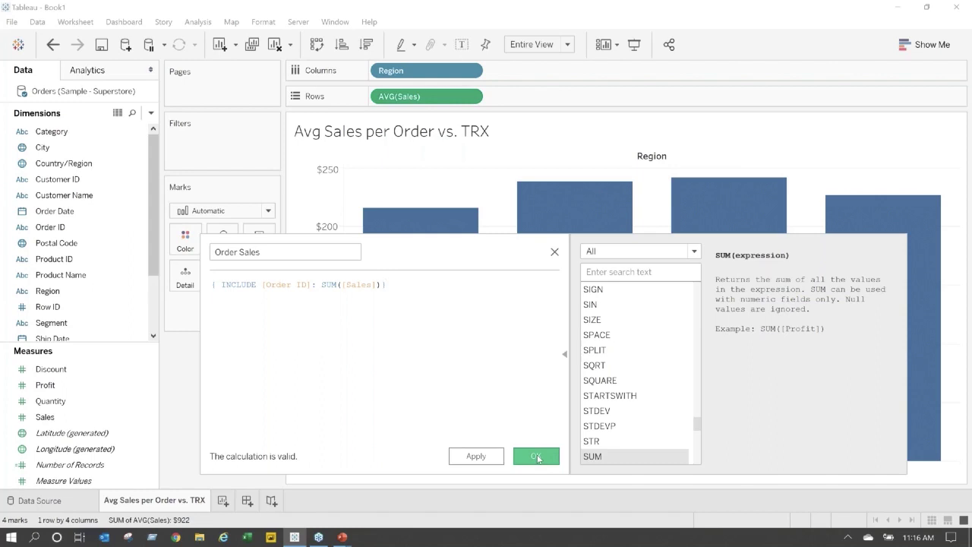
click(537, 456)
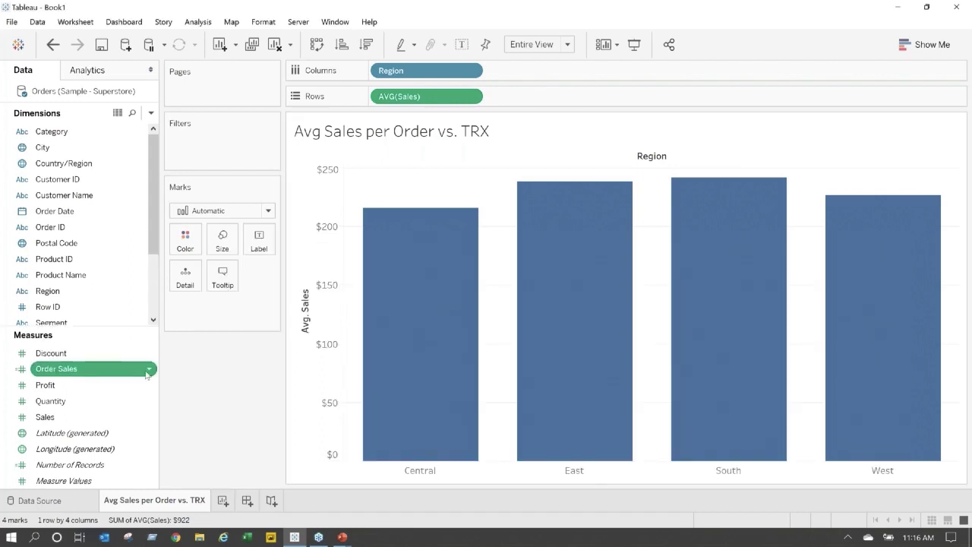
- Set the default number format of Order Sales to Currency (Custom) with 0 decimal places
right_click(148, 368)
mouse_move(226, 300)
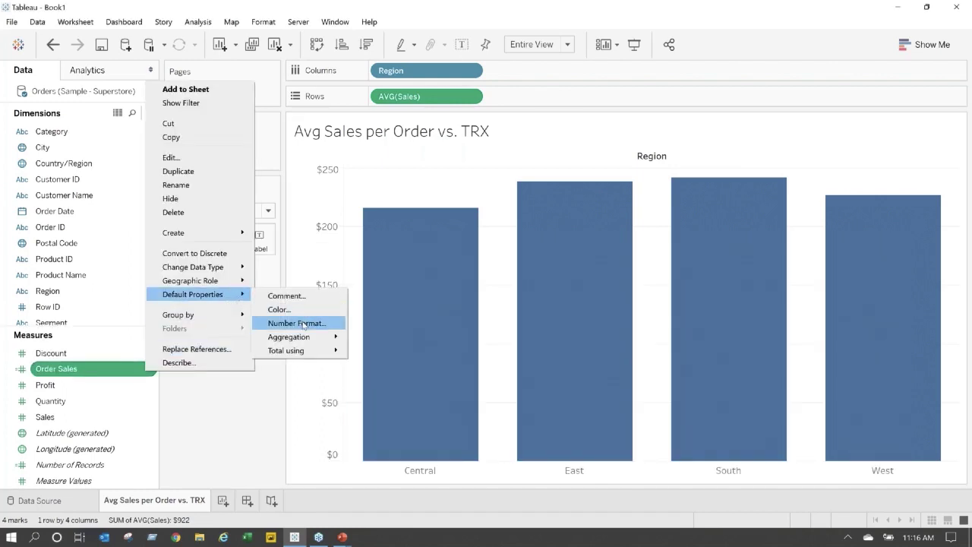
click(303, 324)
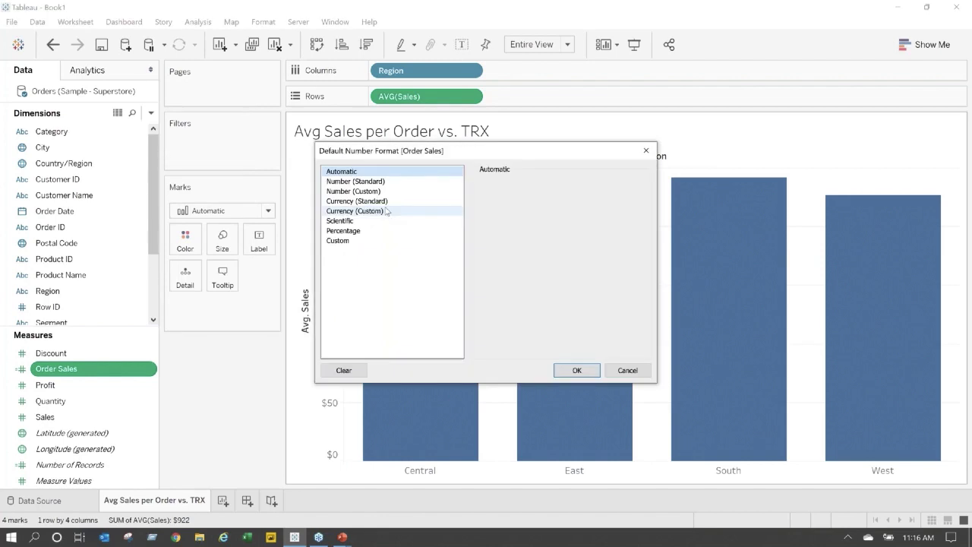
click(355, 210)
double_click(521, 202)
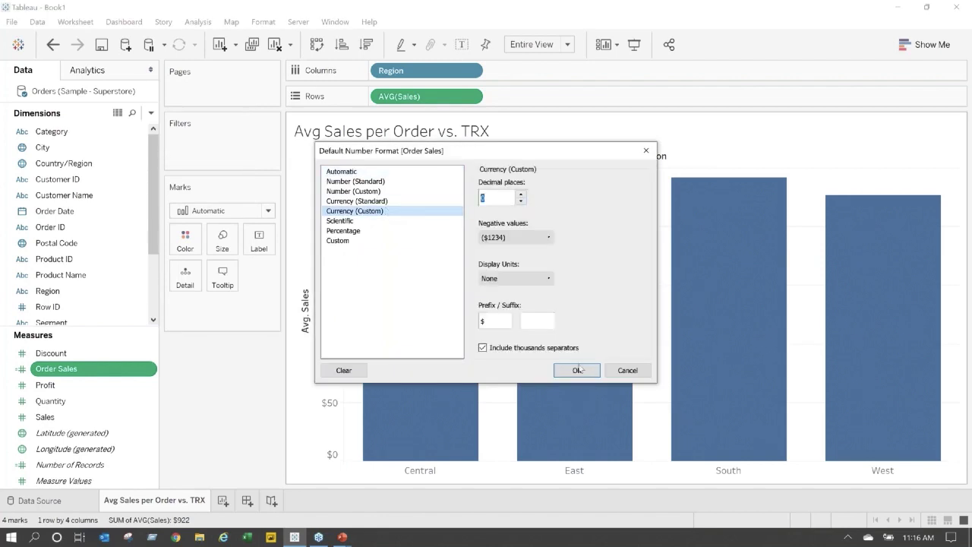
click(578, 372)
click(578, 372)
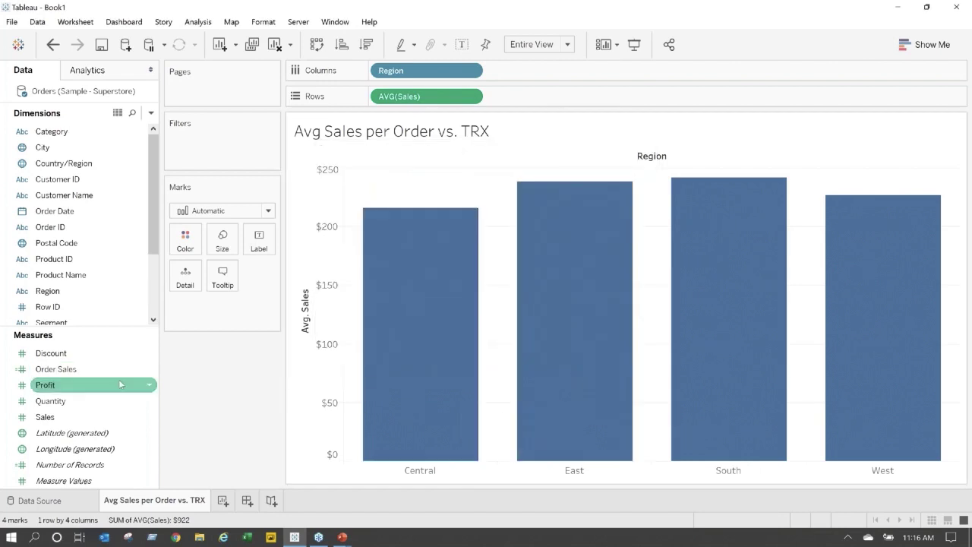
- Add Order Sales to rows after the average Sales measure and set its aggregation to Average
click(76, 371)
drag(76, 373, 490, 95)
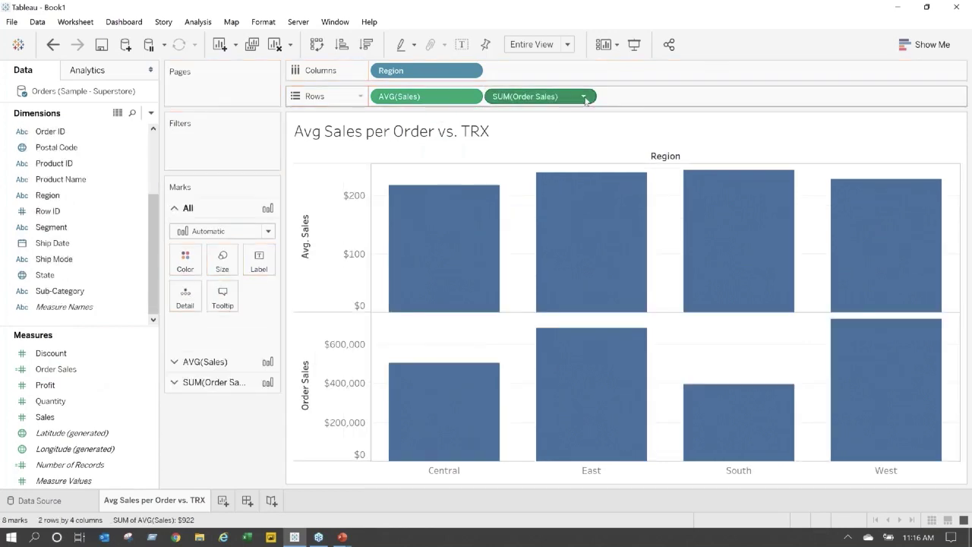
click(583, 96)
mouse_move(584, 216)
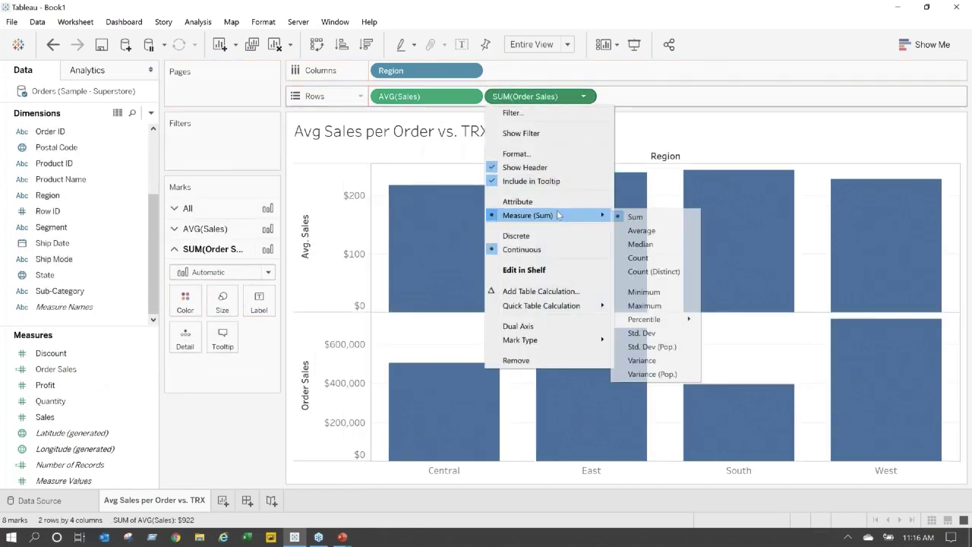
click(641, 230)
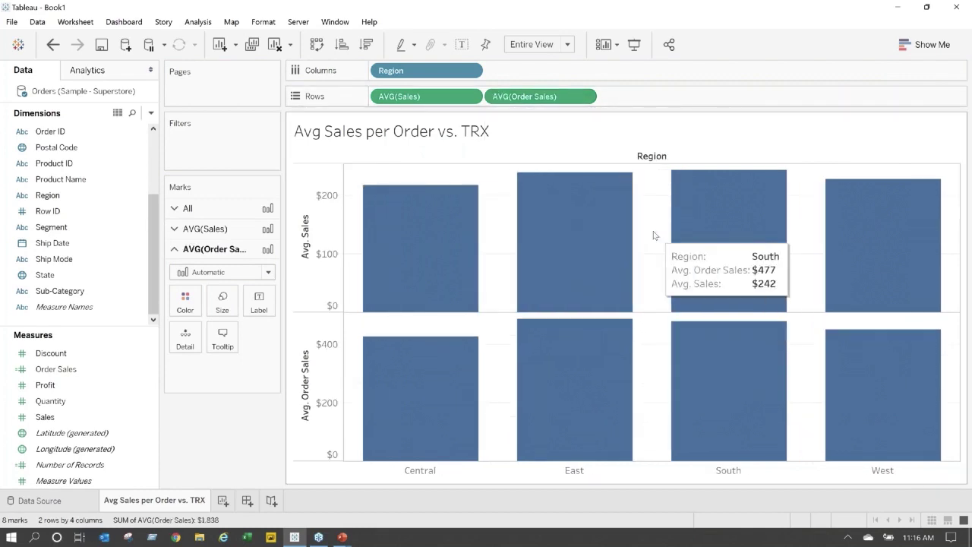
- Set the mark type to Bar for all measures in the view
click(188, 208)
click(268, 233)
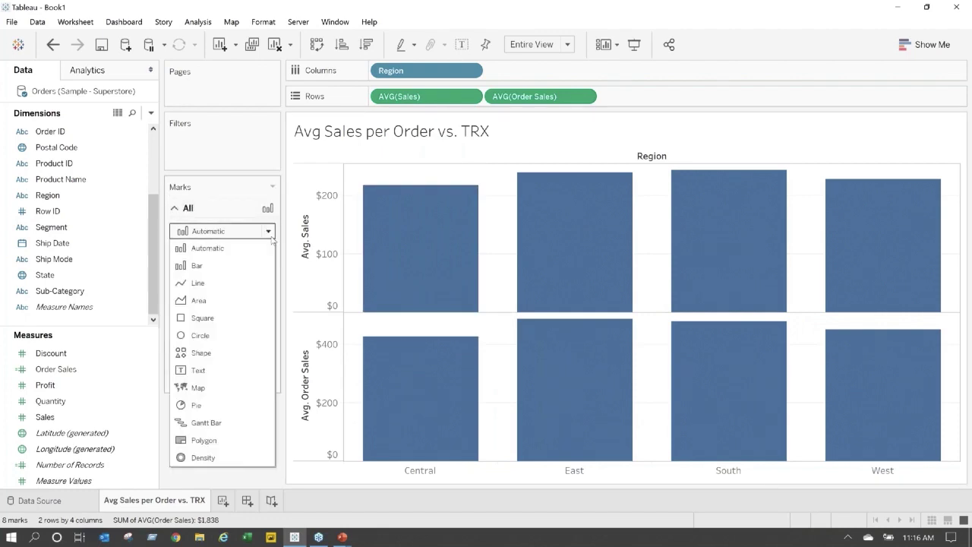
click(228, 268)
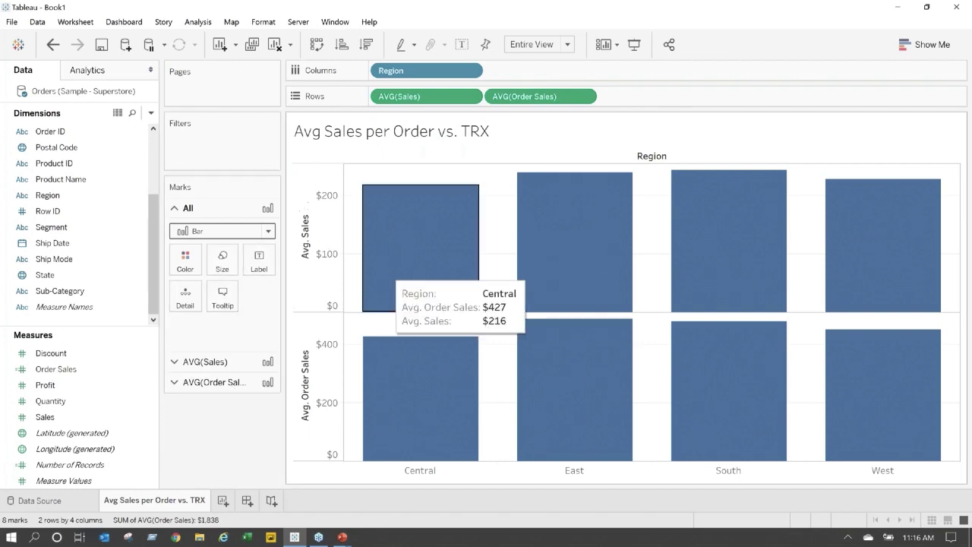
- Combine average Sales and average Order Sales on a dual axis and synchronize the two axes
right_click(313, 407)
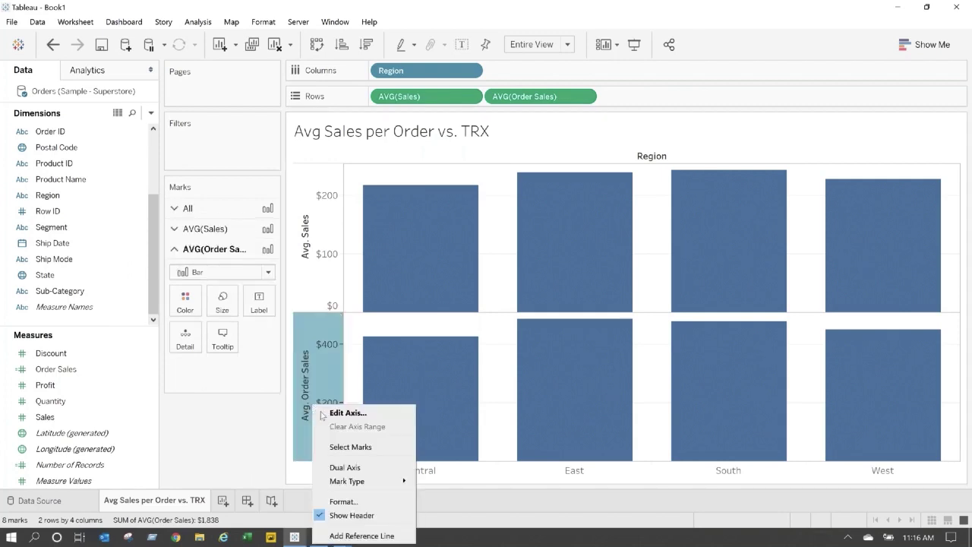
click(347, 465)
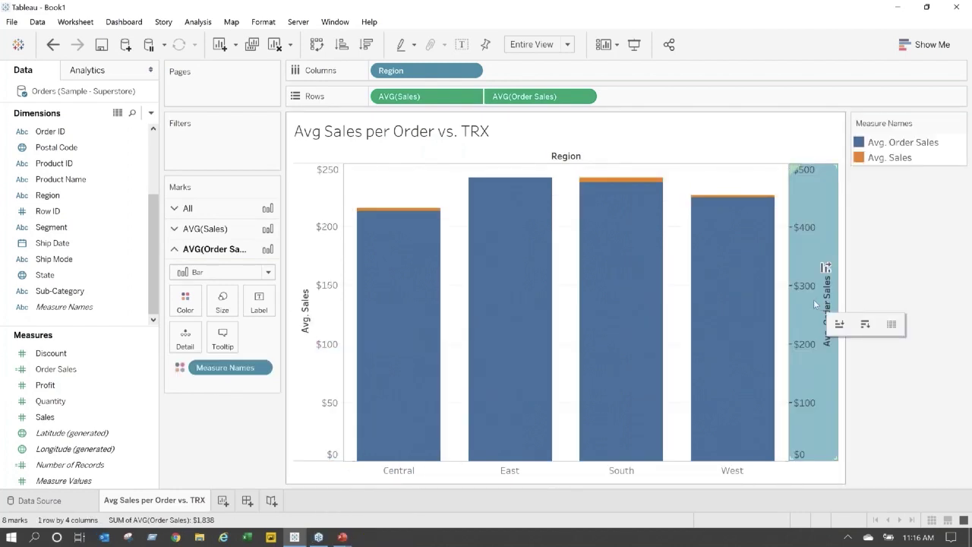
right_click(815, 304)
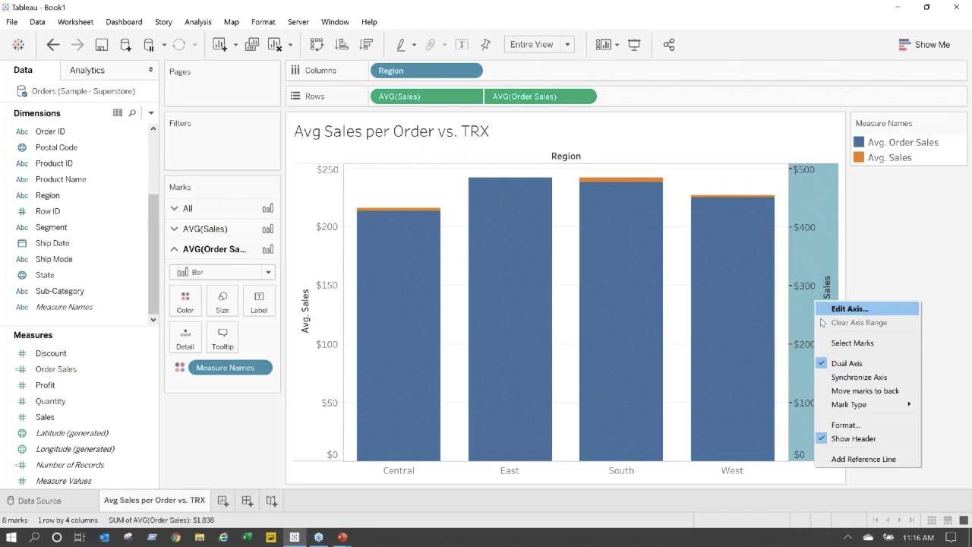
click(859, 377)
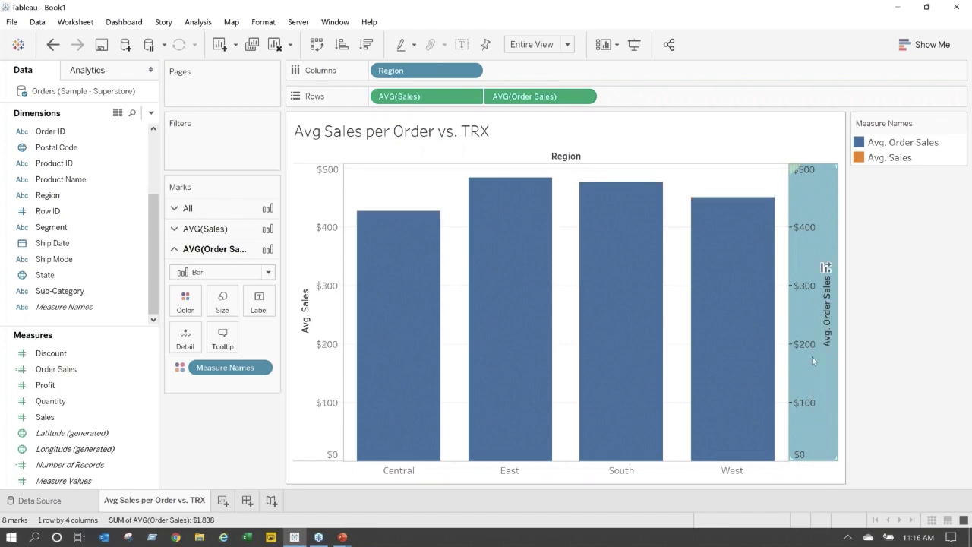
- Bring the average Sales marks to the front and narrow them to about half the width of the Order Sales bars
right_click(324, 332)
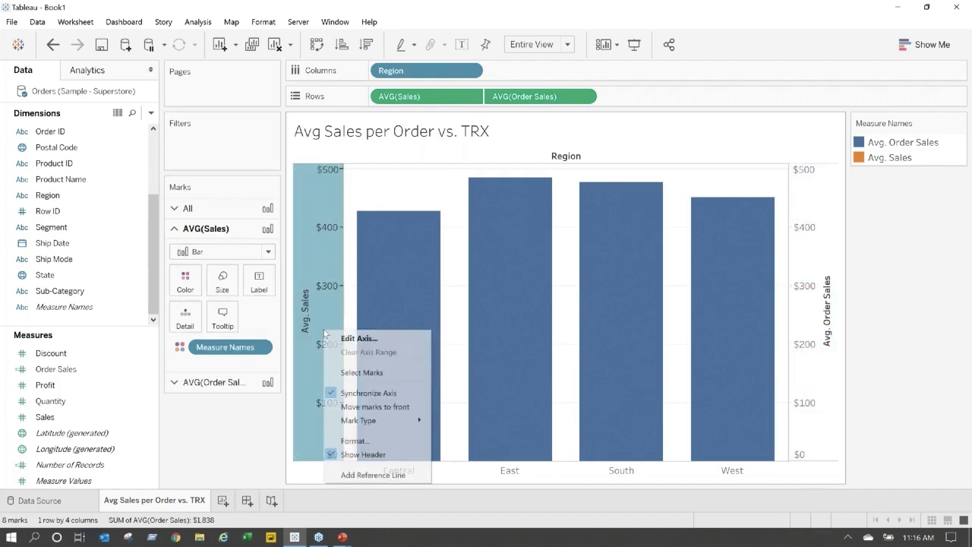
click(373, 408)
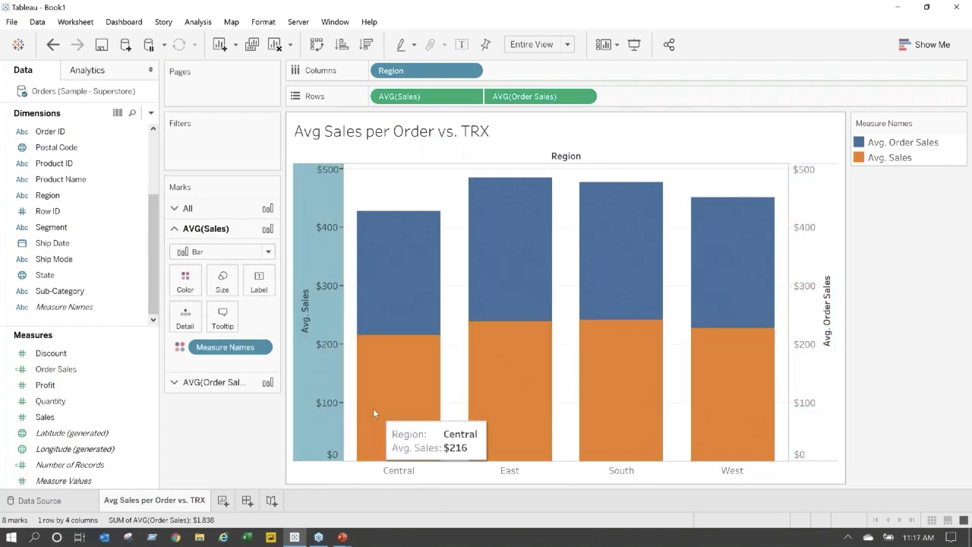
click(222, 289)
drag(314, 318, 267, 319)
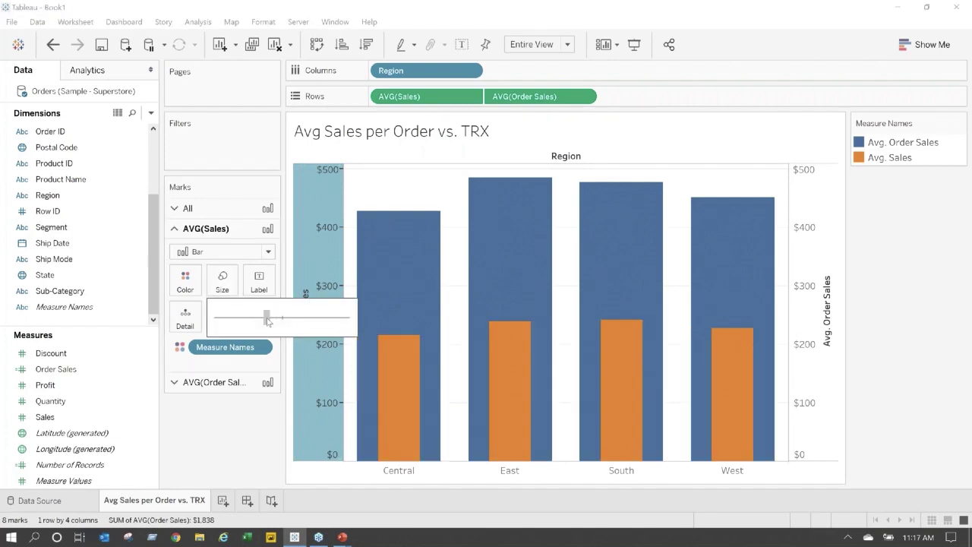
click(229, 462)
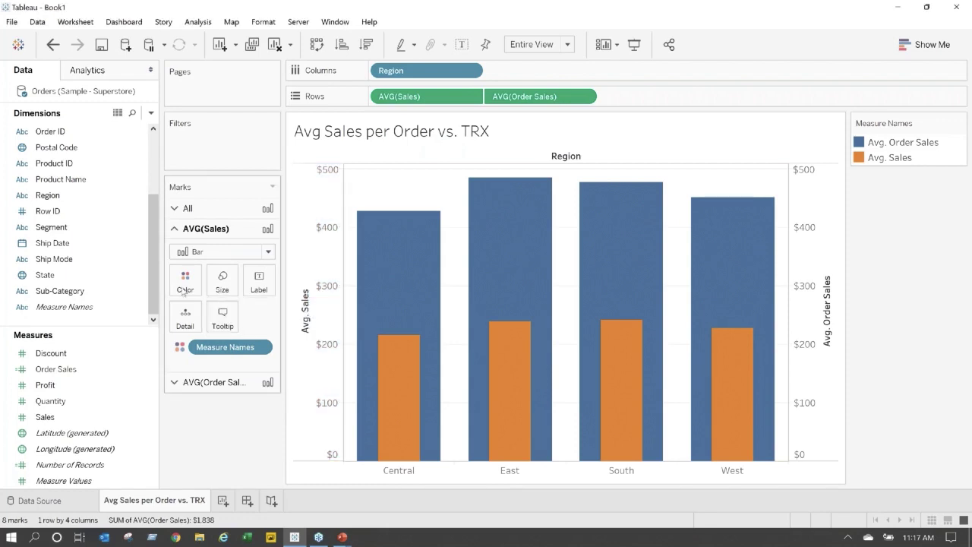
- Recolor the Avg. Sales bars to teal from the Automatic palette
click(185, 281)
click(243, 327)
click(342, 152)
click(516, 255)
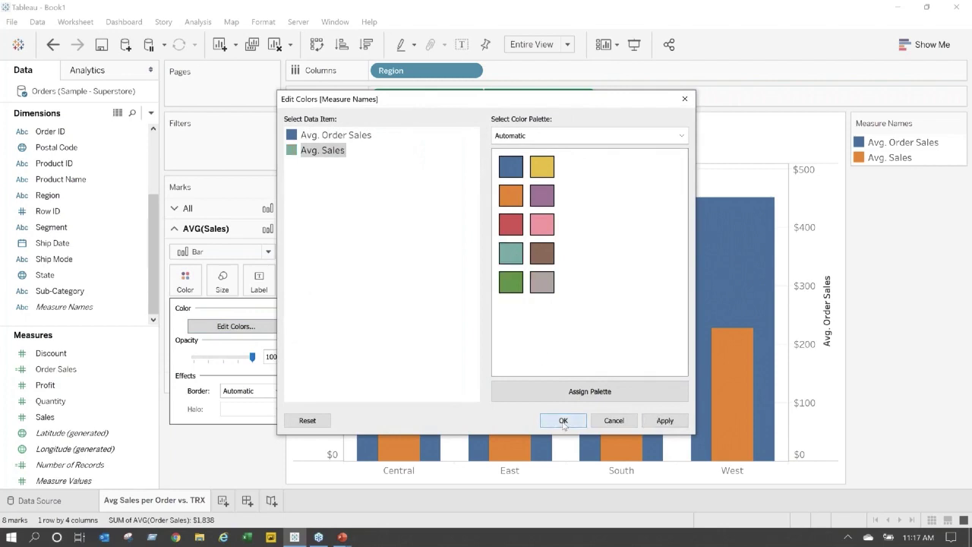
click(563, 421)
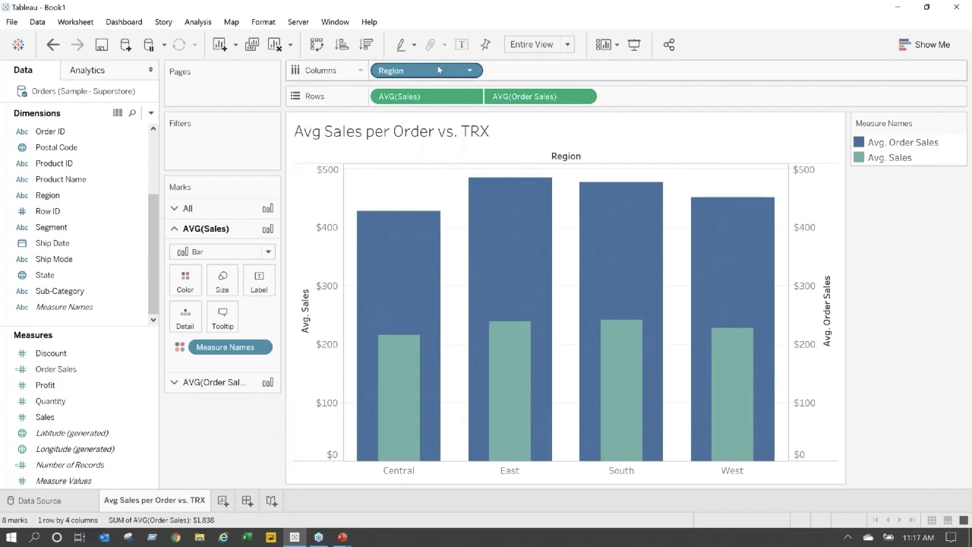
- Label the average Sales bars with average Sales and the Order Sales bars with average Order Sales
drag(441, 101, 262, 287)
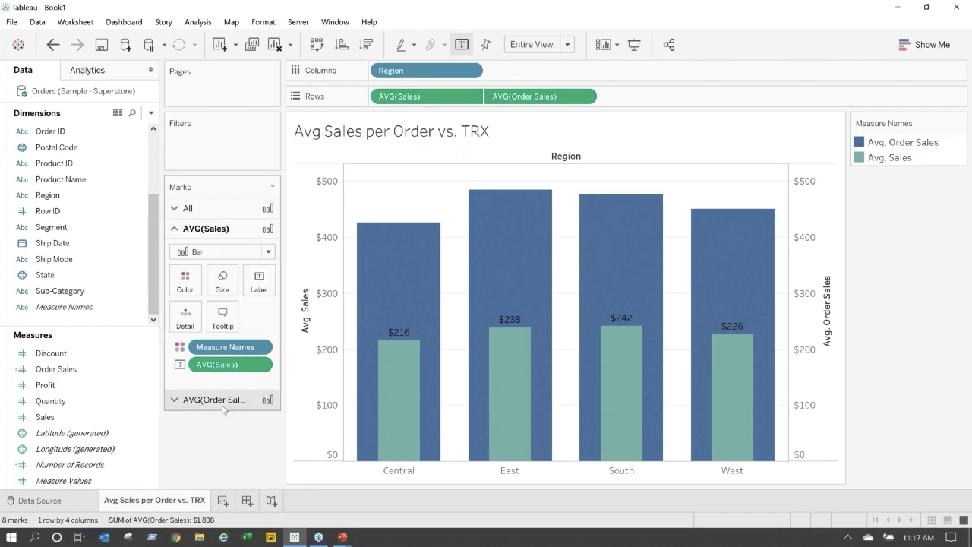
click(214, 399)
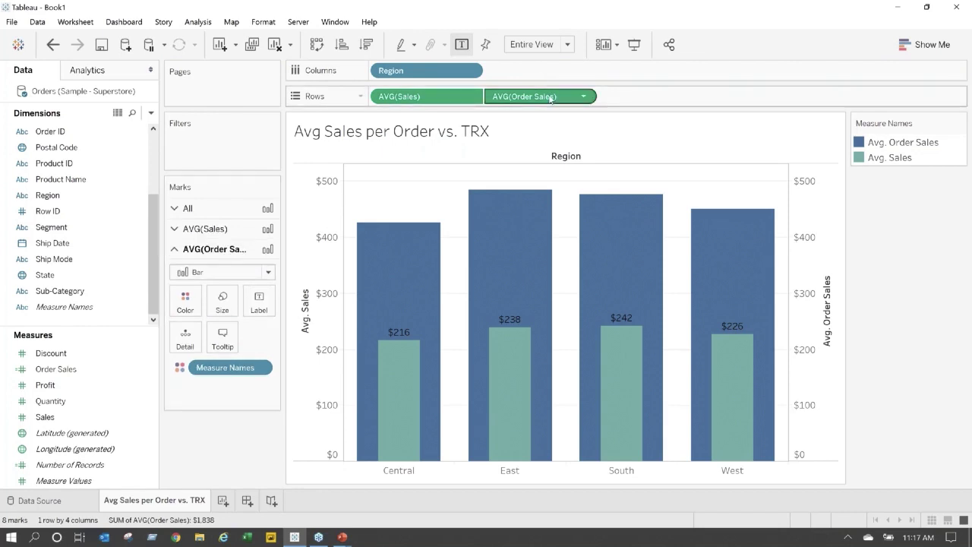
drag(551, 99, 264, 303)
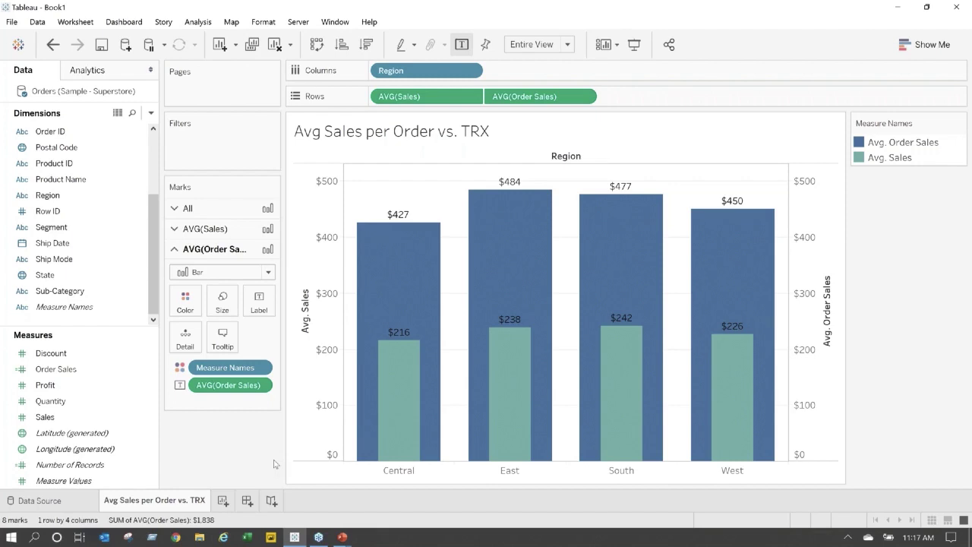
- Add the ad hoc calculation SUM([Sales])/COUNTD([Order ID]) to the average Order Sales marks and compare its value in the Central bar's tooltip
double_click(224, 409)
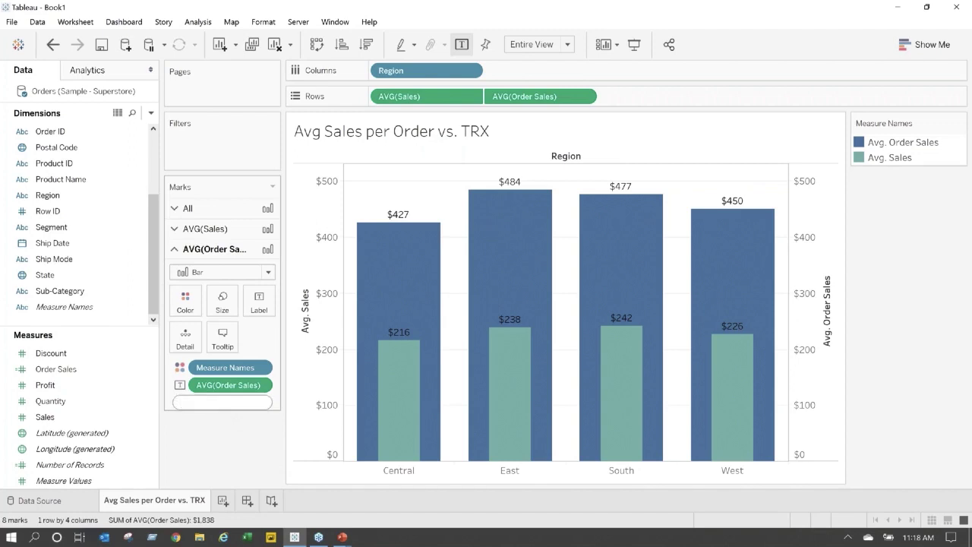
text(SUM(sa)
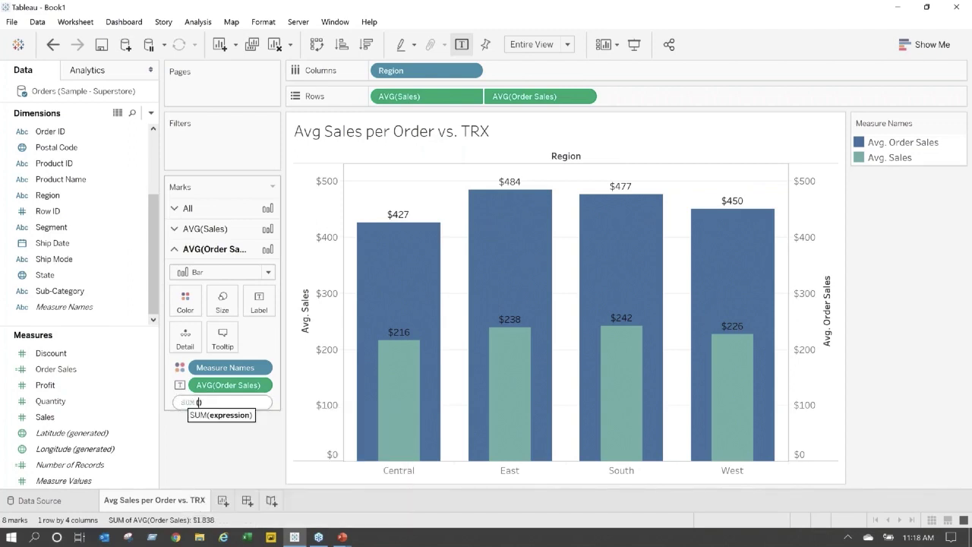
key(Return)
text(/count)
key(Return)
text(ord)
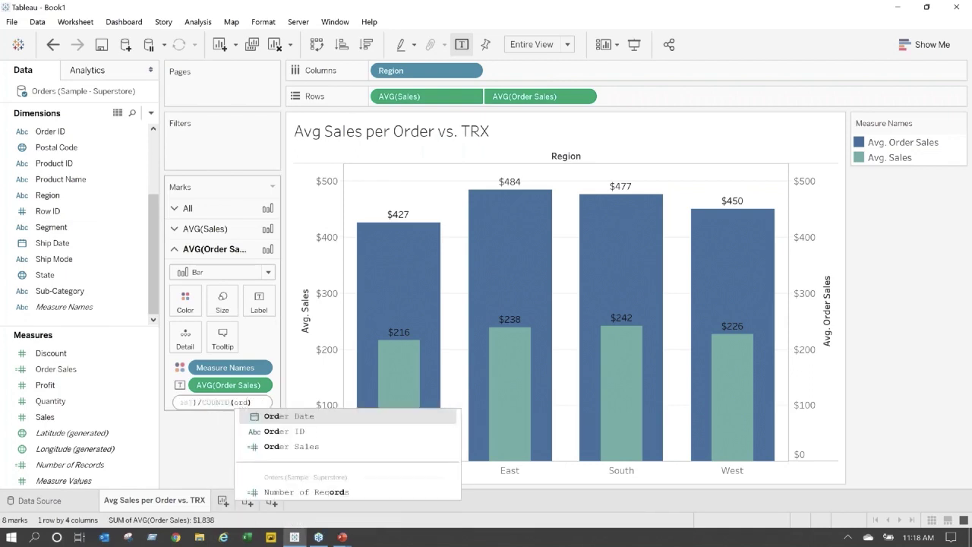
key(Down)
key(Return)
key(Return)
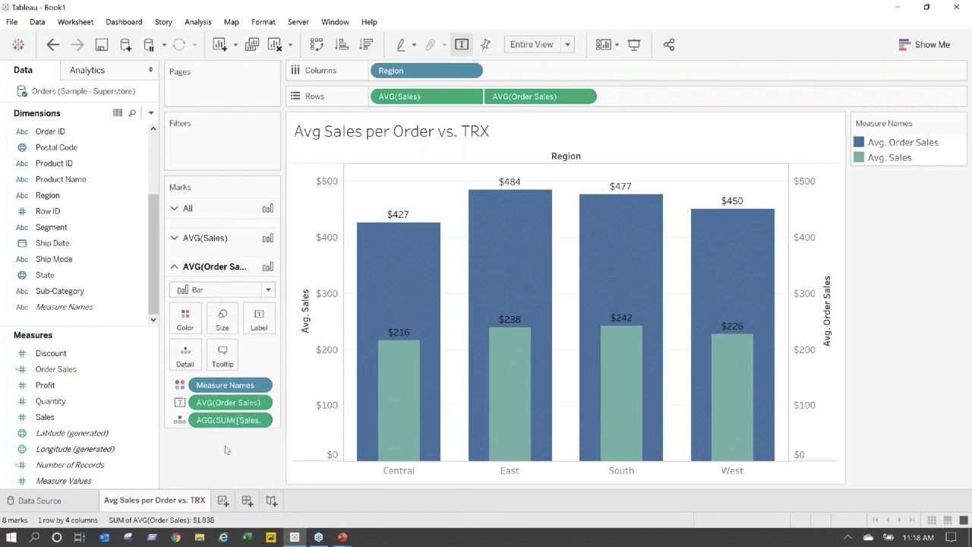
mouse_move(404, 273)
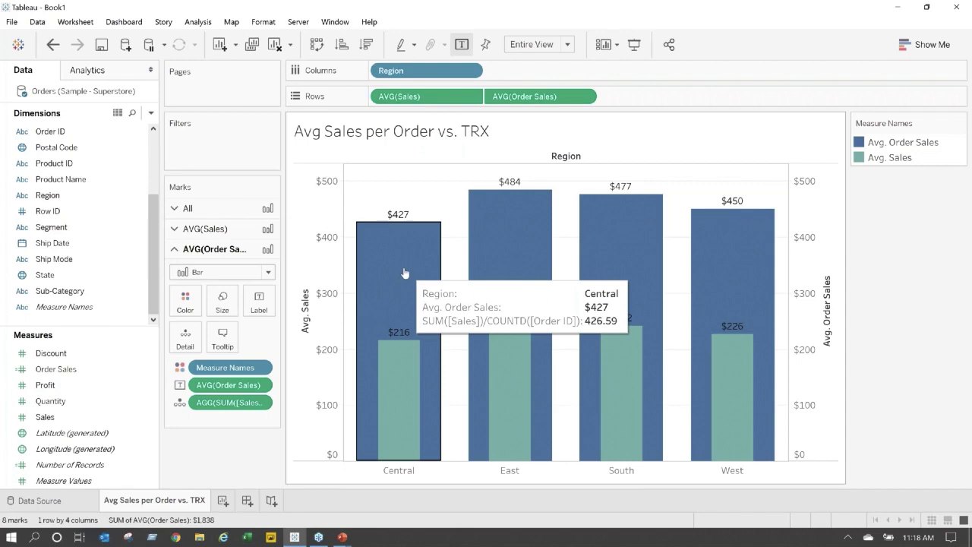
- Remove the ad hoc sales-per-order calculation from the average Order Sales marks
click(210, 477)
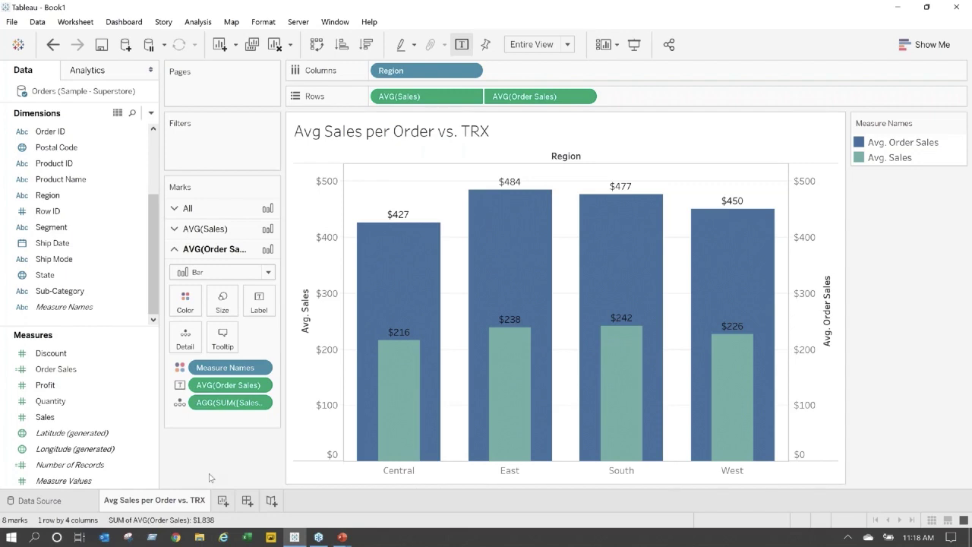
click(222, 407)
drag(223, 407, 72, 414)
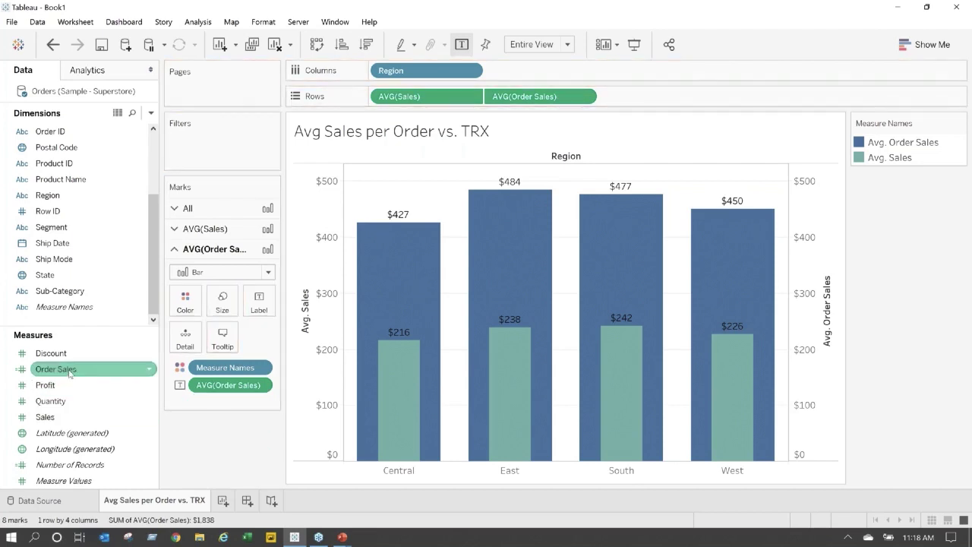
- Add Order Sales to the tooltip of the average Order Sales marks and set its aggregation to Minimum
click(70, 371)
drag(70, 371, 223, 339)
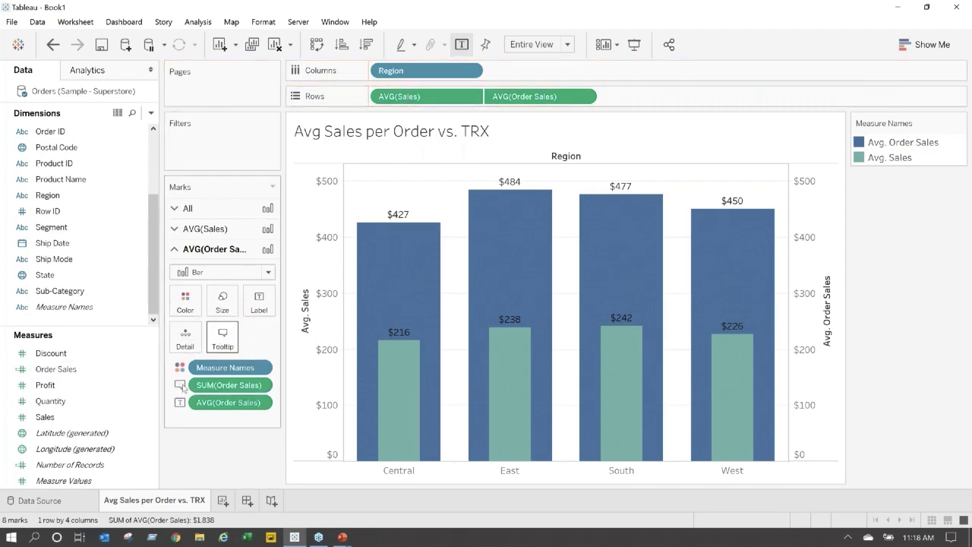
click(266, 385)
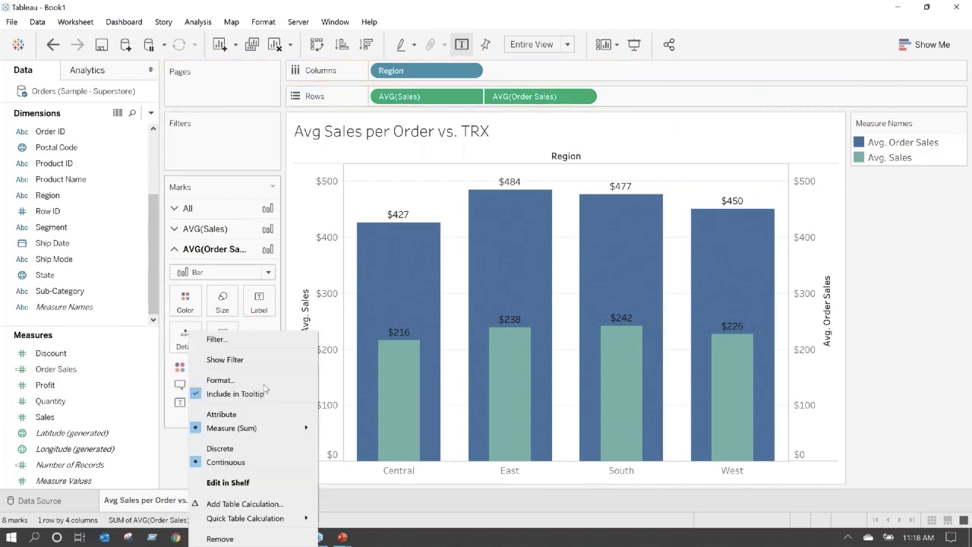
mouse_move(277, 430)
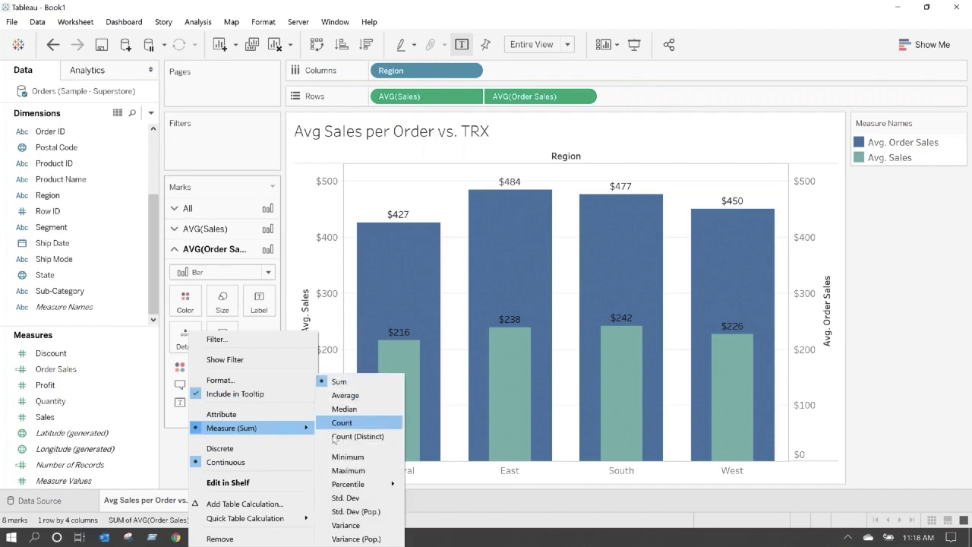
click(348, 456)
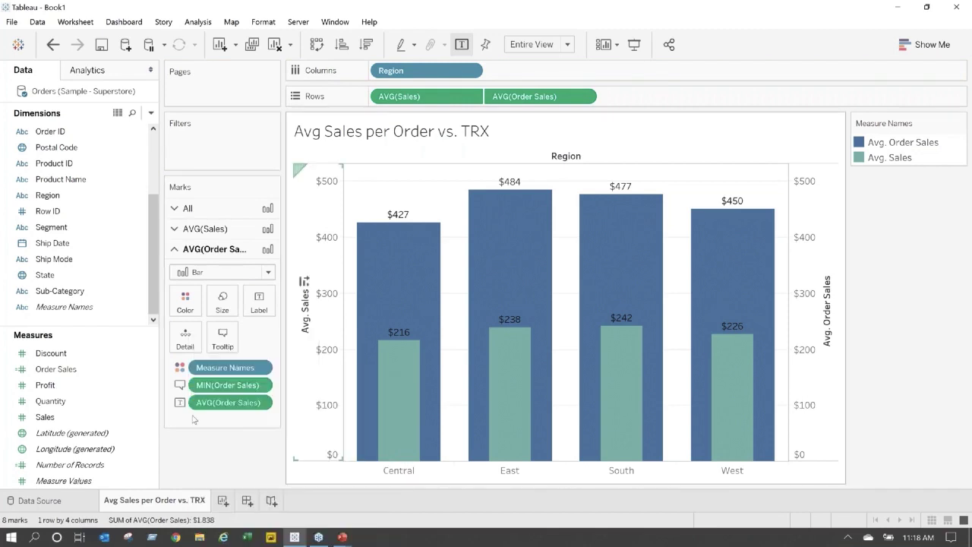
- Add Order Sales to the tooltip twice more, once aggregated as Maximum and once as Sum
drag(145, 369, 228, 401)
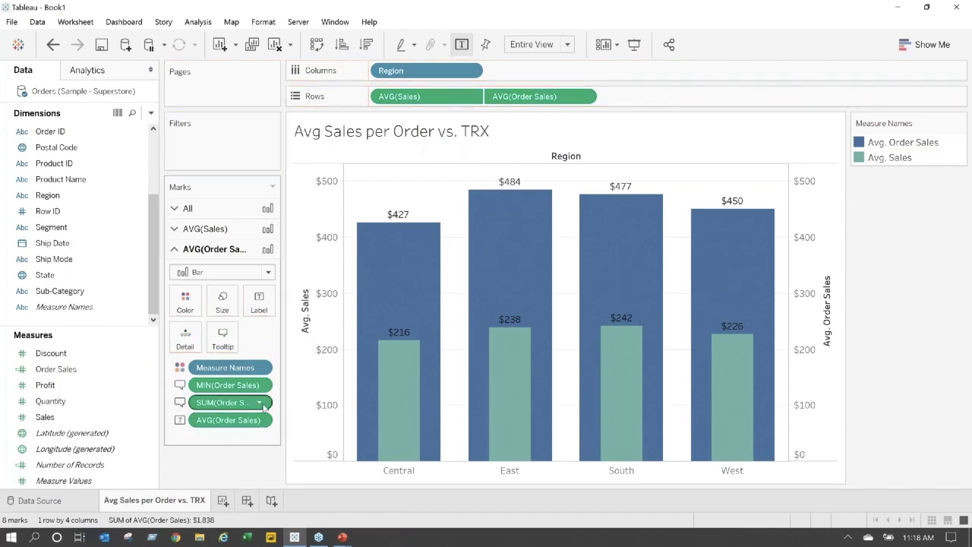
click(263, 407)
mouse_move(270, 431)
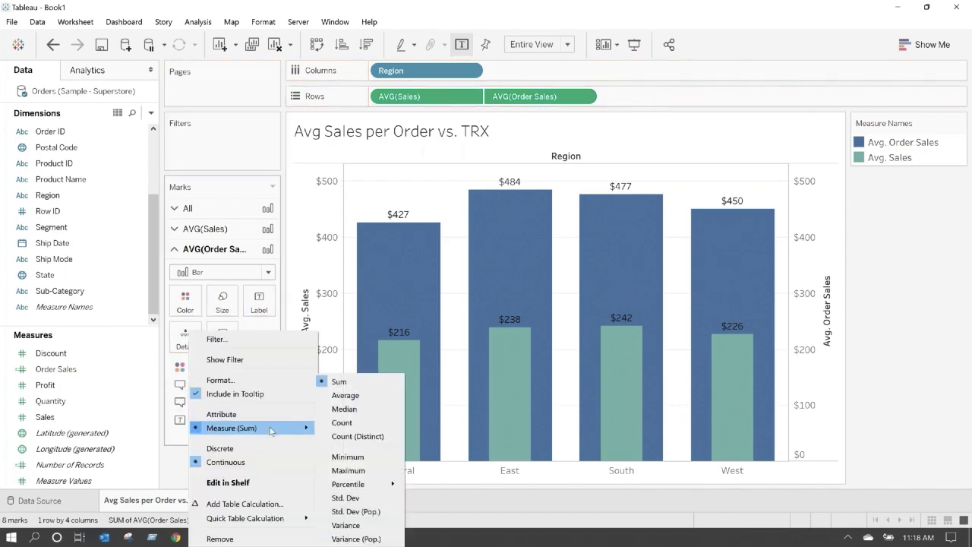
click(355, 470)
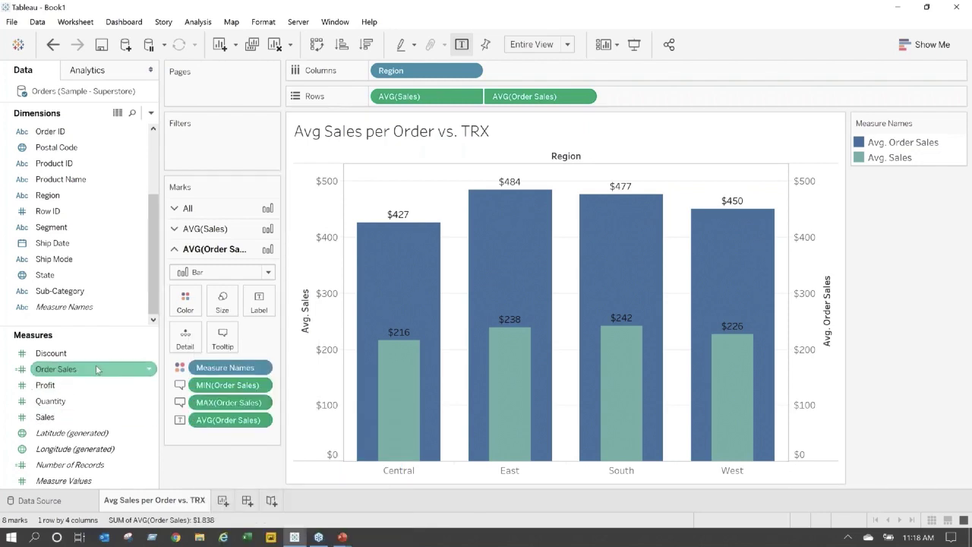
drag(96, 370, 222, 340)
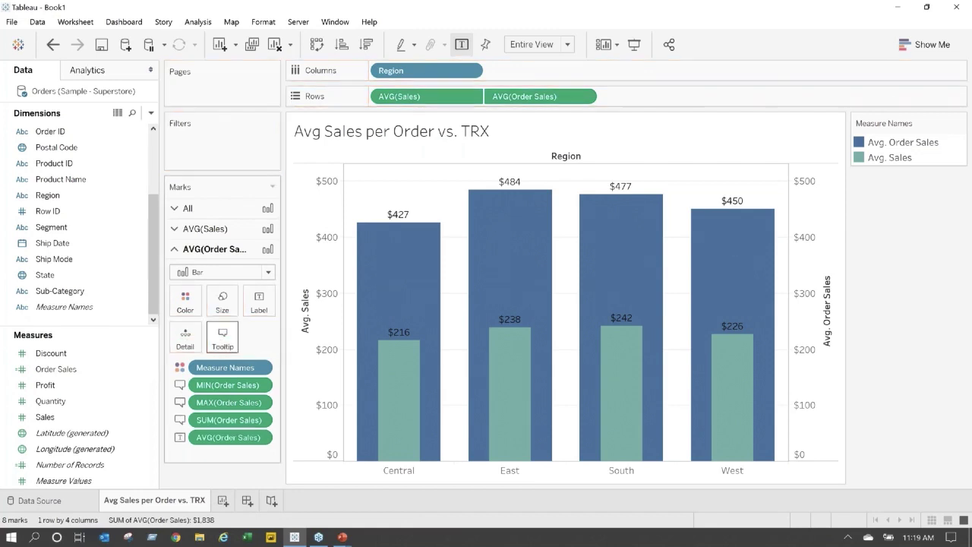
- Add an underlined "Order Detail" heading to the tooltip text, separated from the Region line by a blank line
click(222, 337)
click(375, 150)
key(Return)
key(Return)
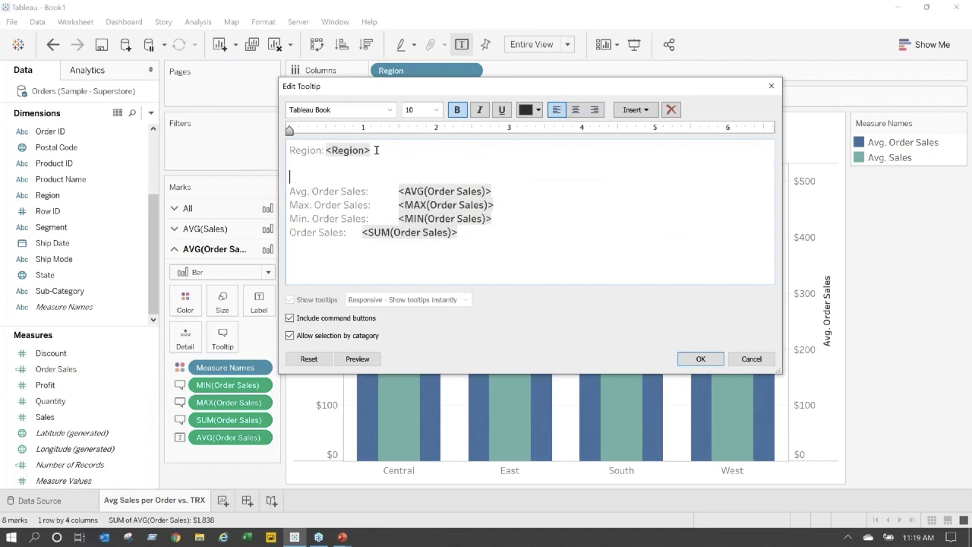
text(Order Detail)
click(362, 163)
drag(303, 167, 358, 177)
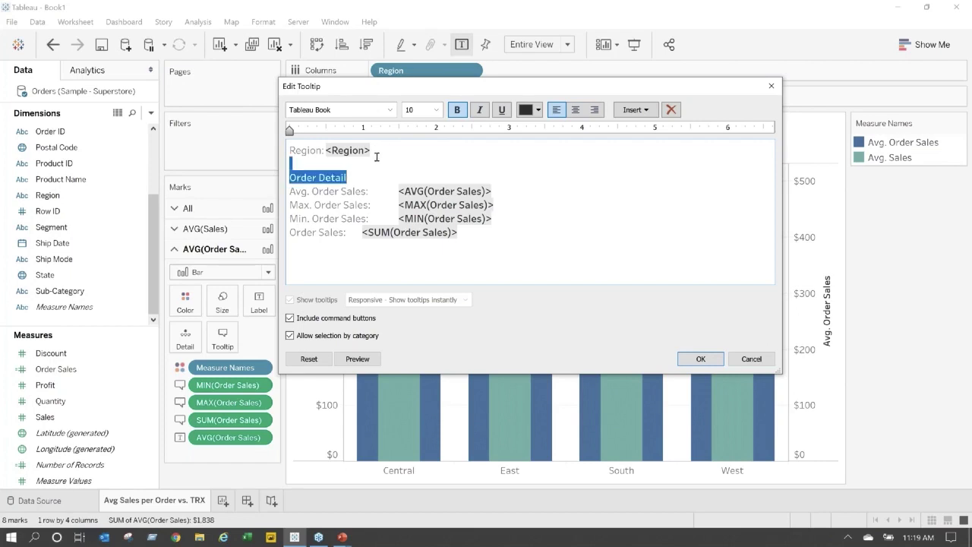
click(501, 109)
click(481, 251)
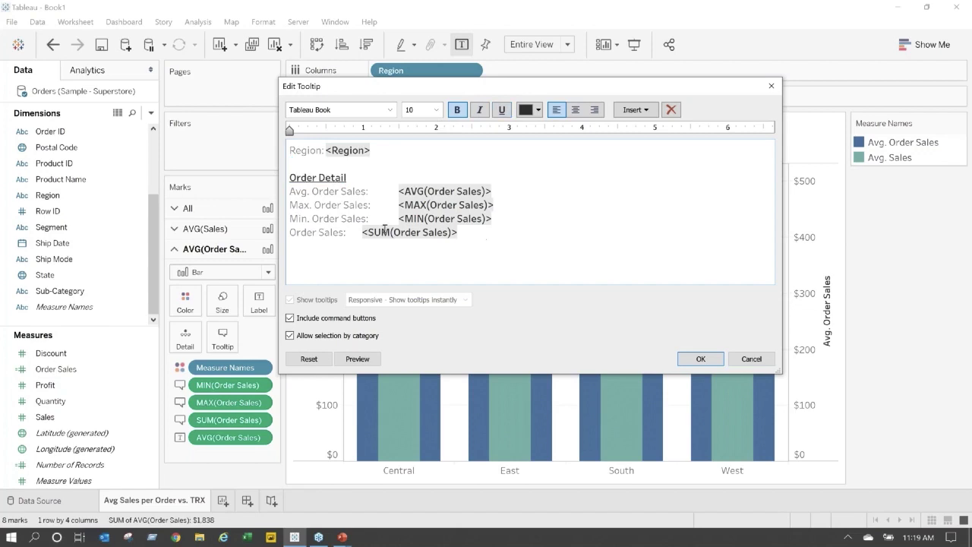
- Move the total Order Sales line directly below the Order Detail heading and apply the edited tooltip
drag(383, 230, 267, 237)
key(ctrl+c)
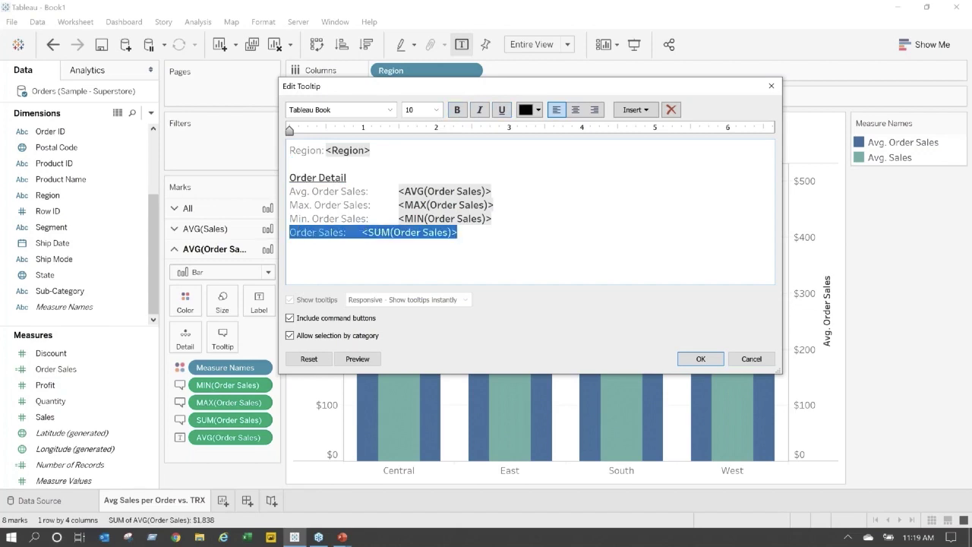
key(Delete)
click(288, 191)
key(Return)
key(Up)
key(ctrl+v)
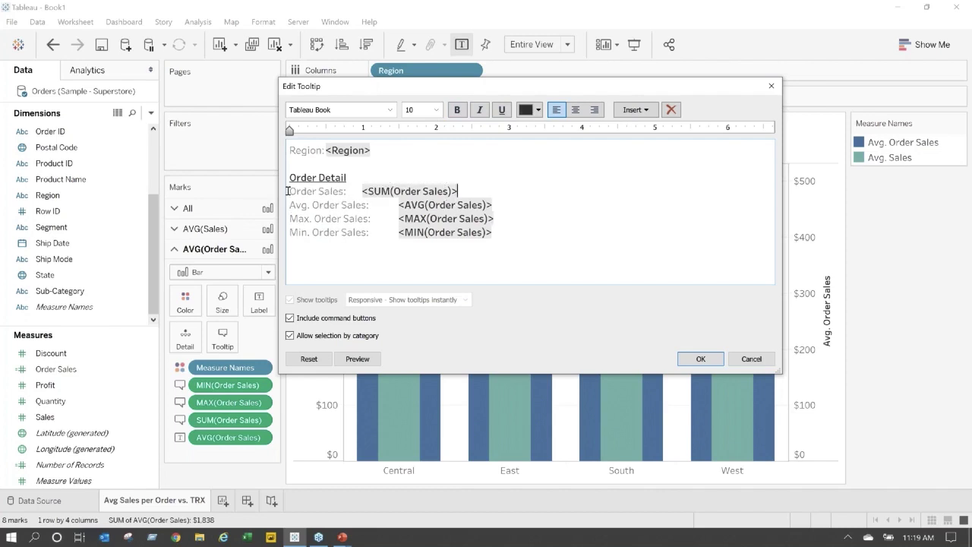
click(702, 360)
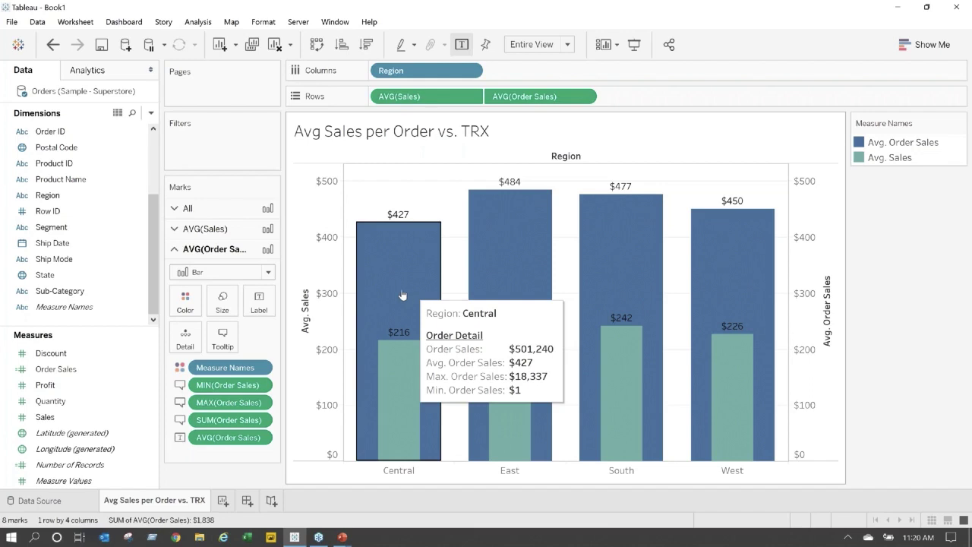
- Replace Region with the year of Order Date on columns and drill the dates down to quarters
click(384, 287)
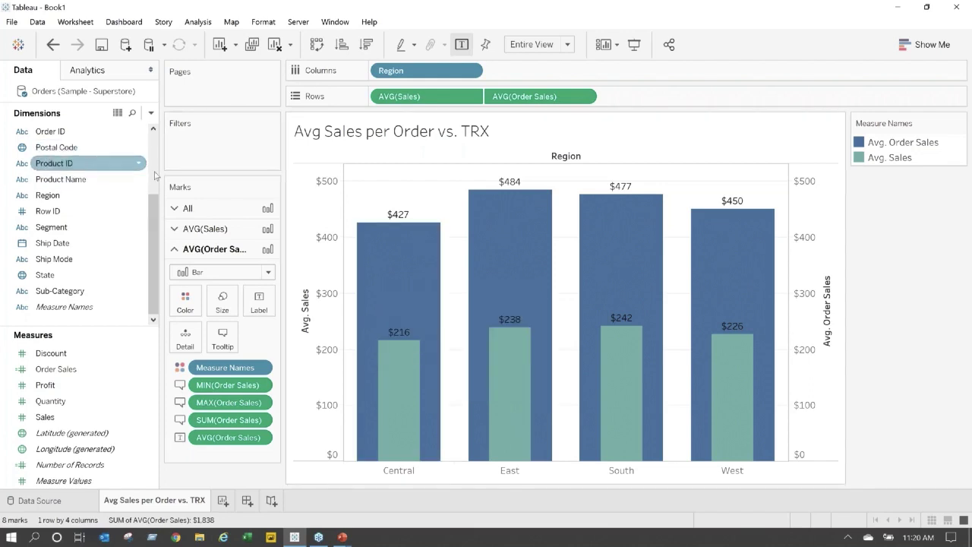
scroll(89, 158, up, 1)
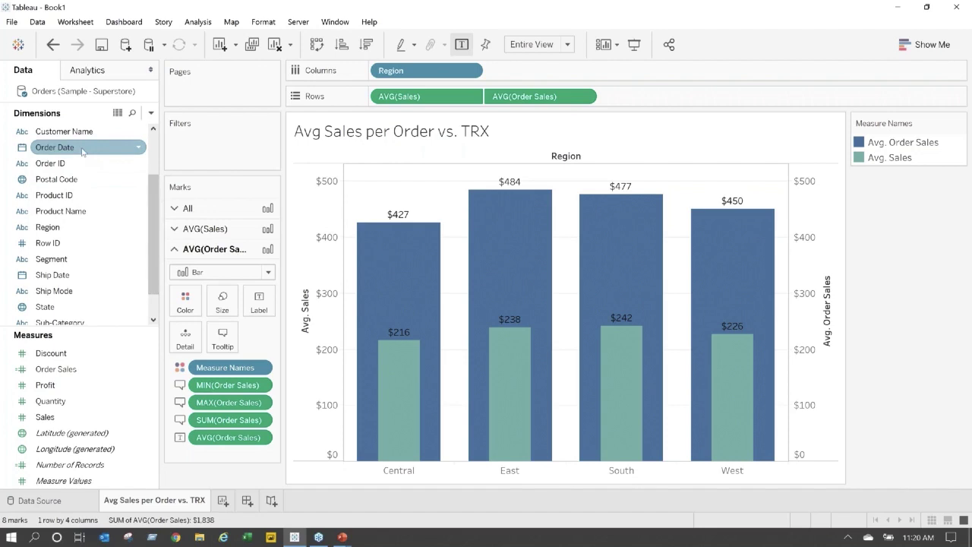
mouse_move(88, 148)
mouse_down()
mouse_move(345, 73)
mouse_move(416, 70)
mouse_move(87, 148)
mouse_up()
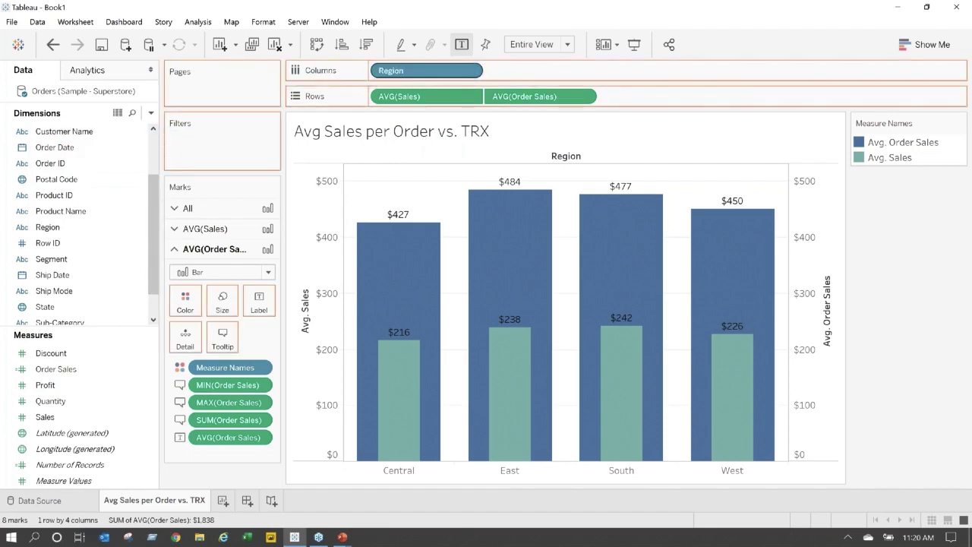
drag(416, 70, 421, 71)
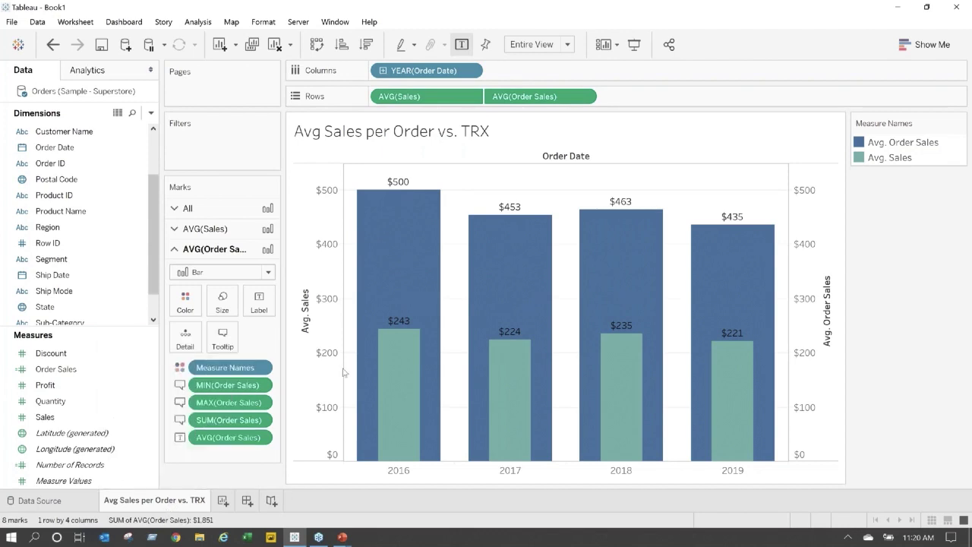
mouse_move(370, 231)
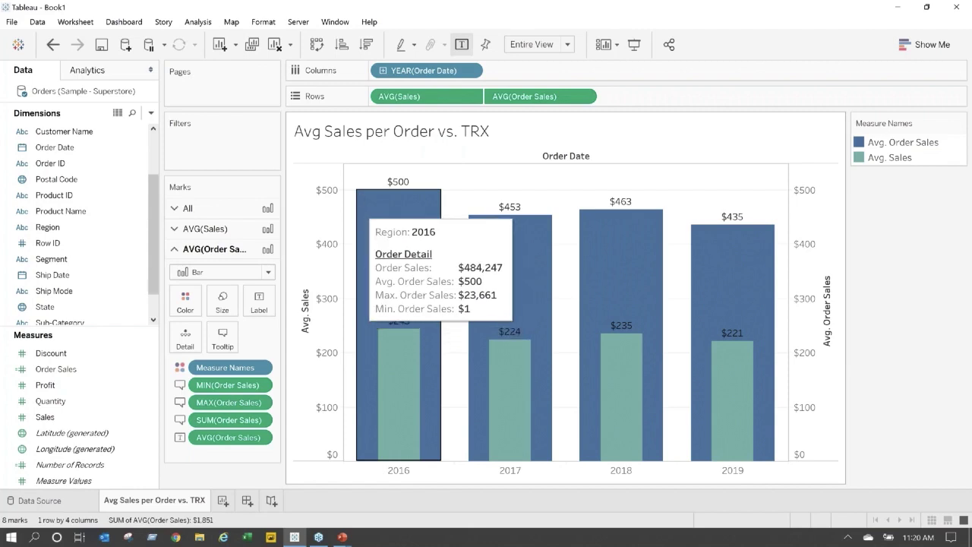
click(383, 71)
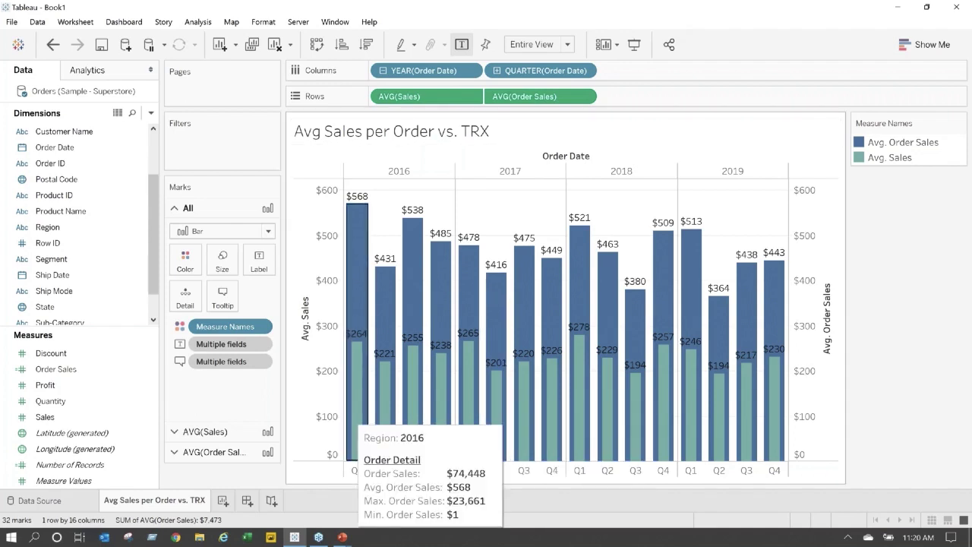
- Create a new worksheet and name it "Regional Sales by Ship Mode"
click(222, 502)
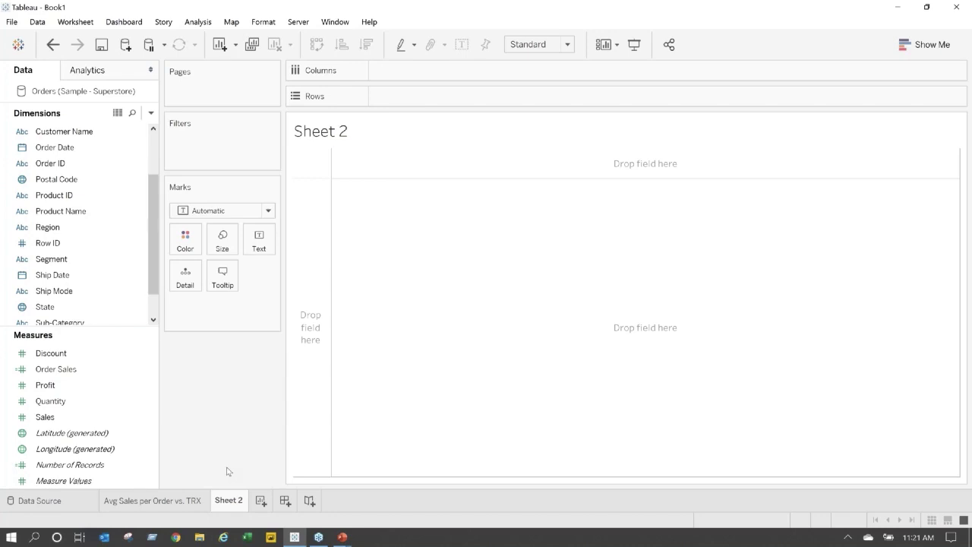
double_click(227, 504)
text(Regional Sales)
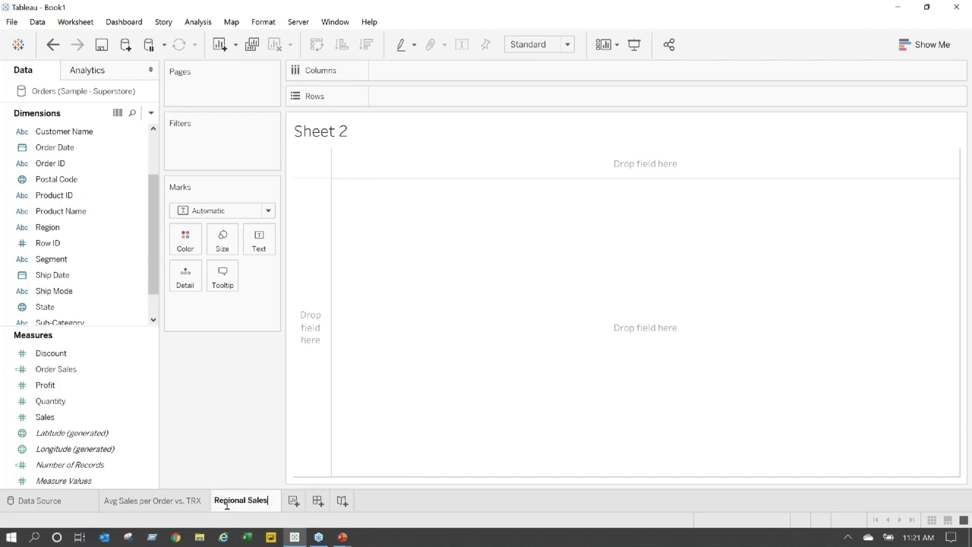
text( by S)
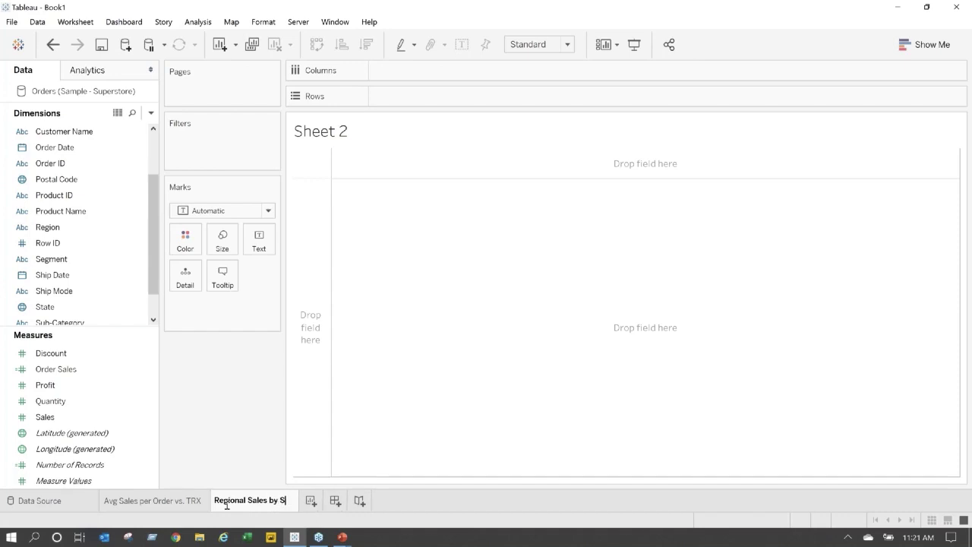
text(hip Mode)
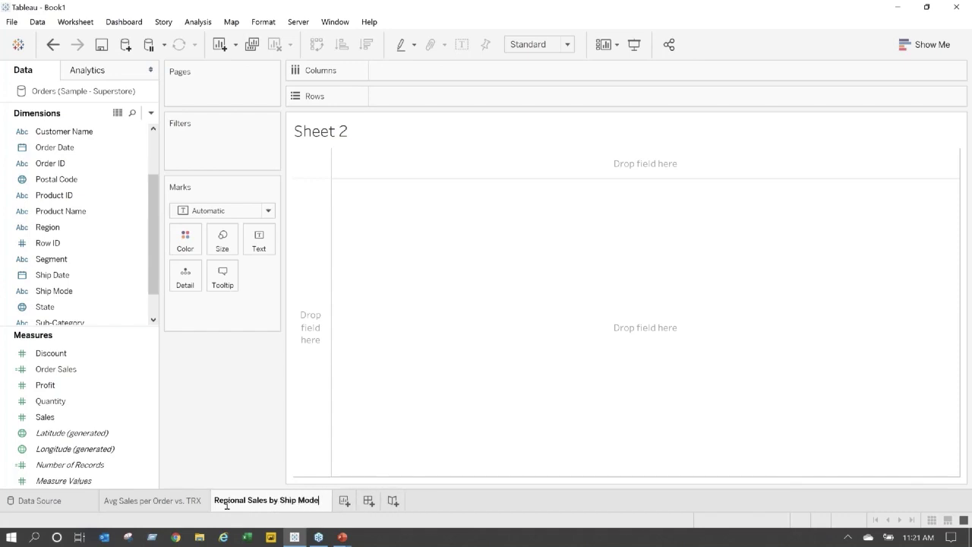
click(244, 442)
- Place the Region dimension on columns of the new worksheet
click(76, 290)
click(107, 227)
drag(111, 229, 457, 76)
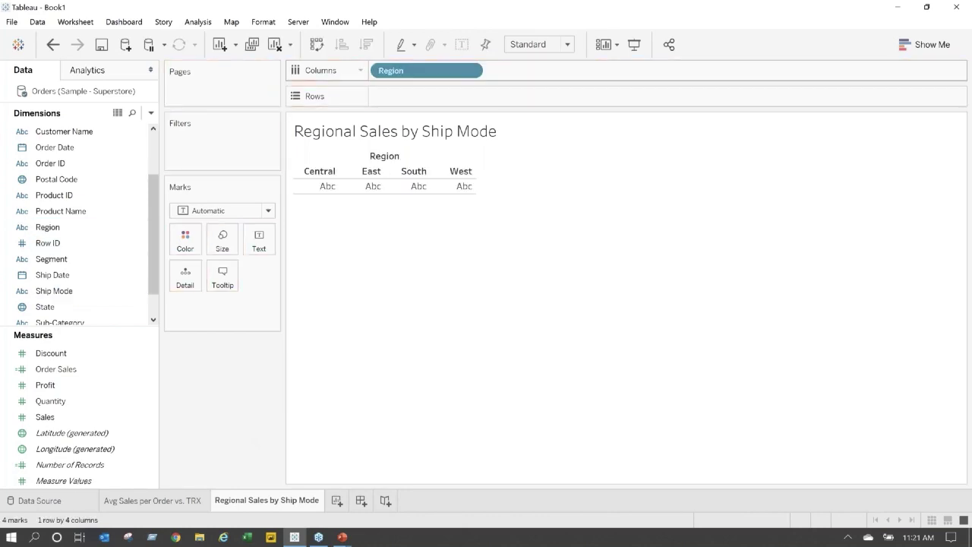
- Add total Sales to rows and colour the regional bars by Ship Mode
click(139, 418)
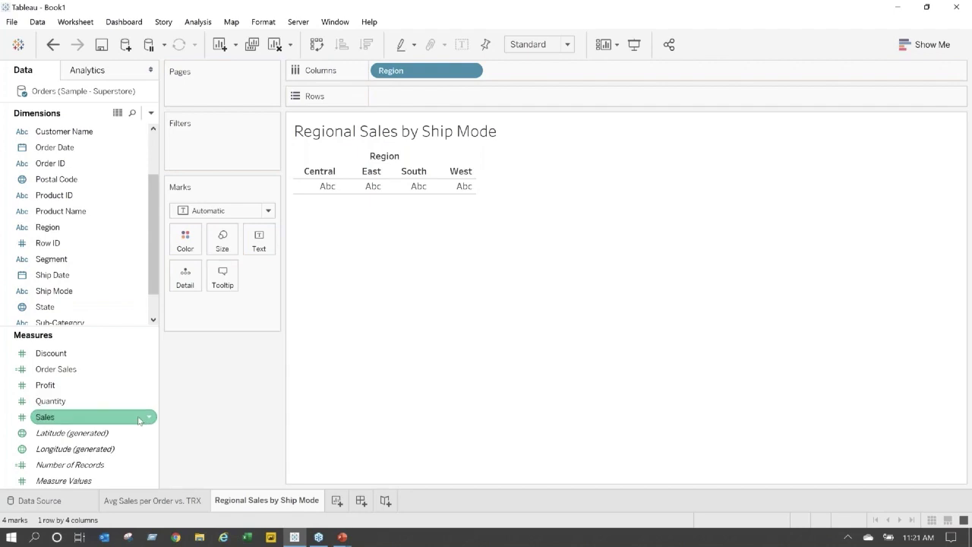
drag(139, 417, 551, 94)
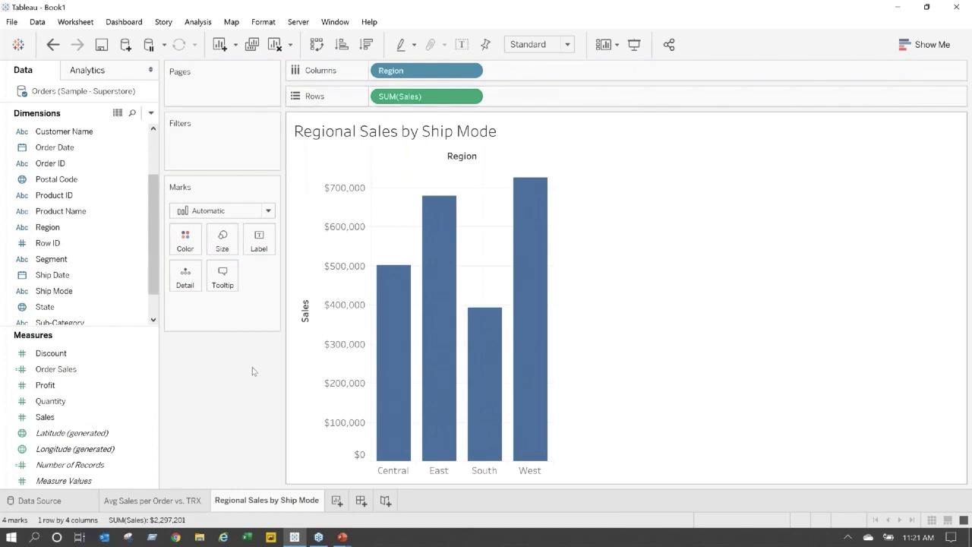
click(103, 294)
drag(103, 295, 185, 240)
- Fit the stacked bar chart to Entire View and label its segments with Sales
click(539, 44)
click(530, 89)
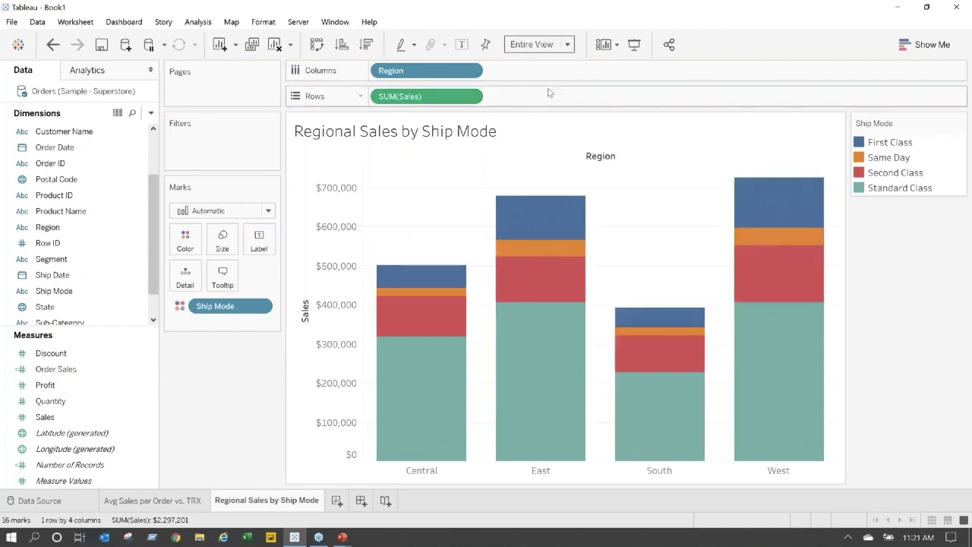
click(79, 419)
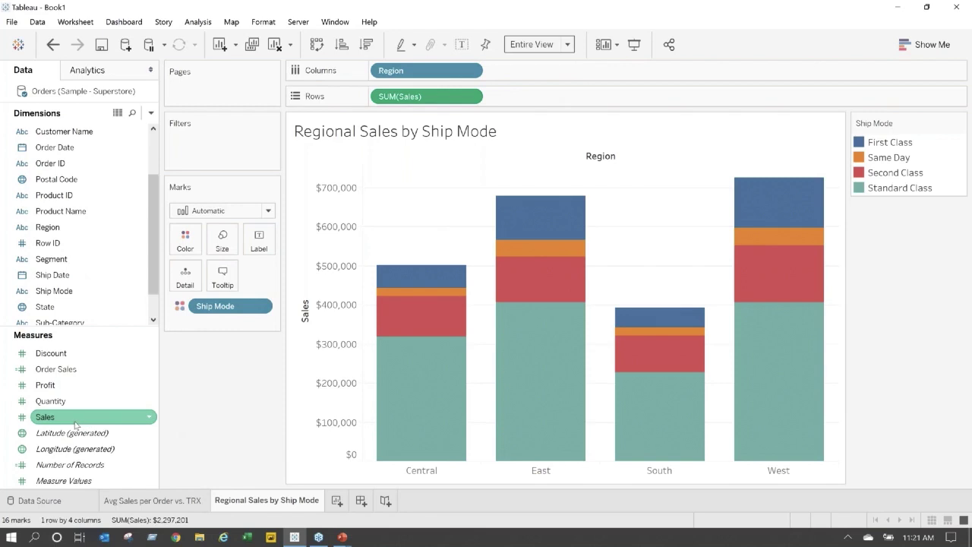
drag(76, 425, 258, 240)
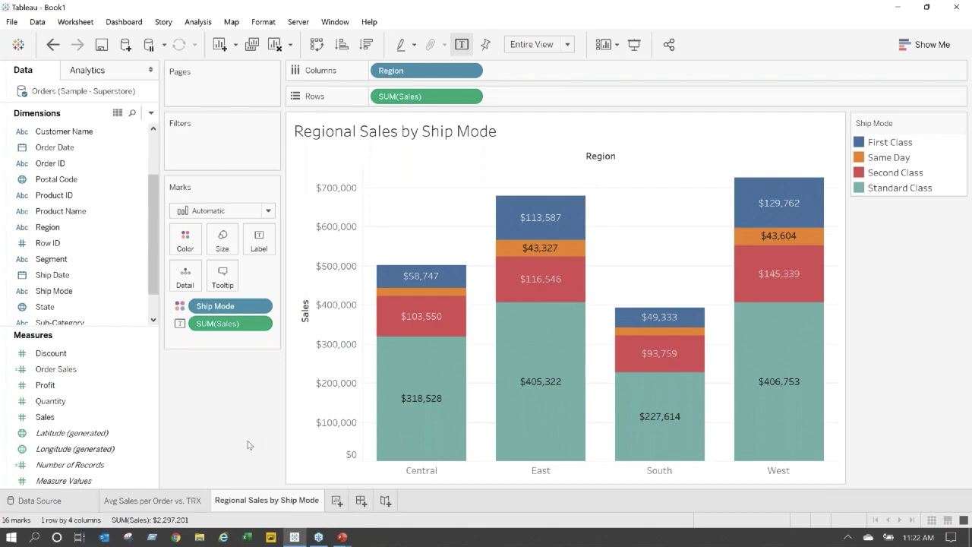
- Start a new calculated field and name it "Sales Excl Ship Mode"
click(151, 114)
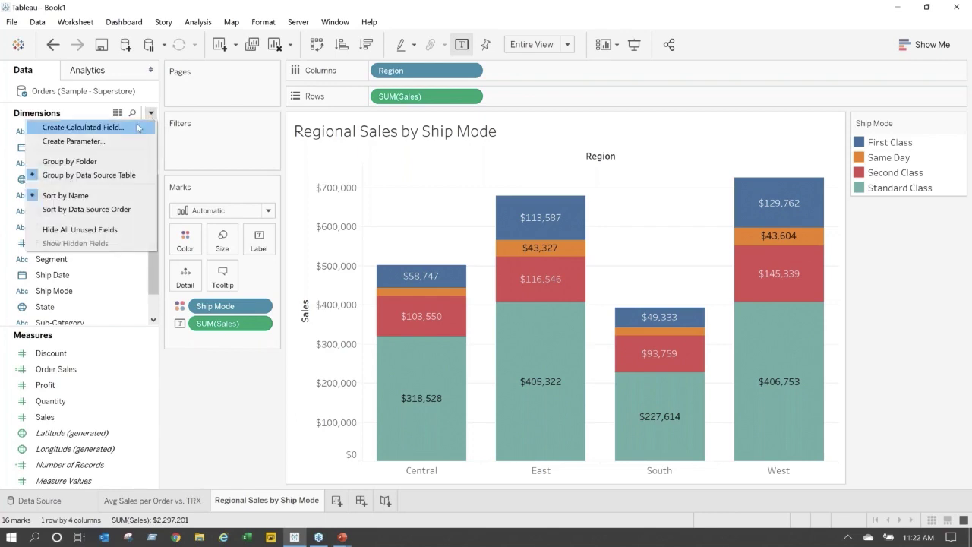
click(138, 127)
text(S)
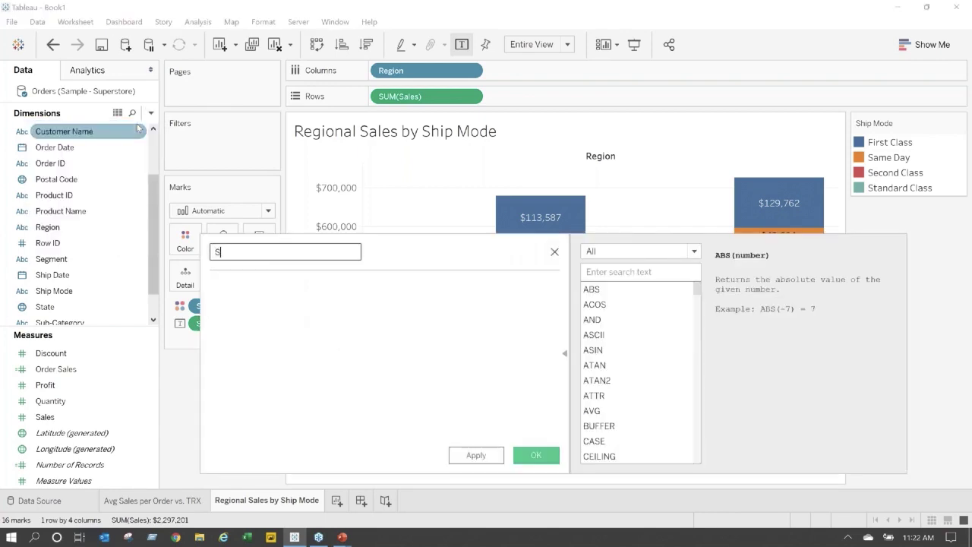
text(ales Excl Ship Mode)
- Enter the formula { EXCLUDE [Ship Mode]: SUM([Sales])} for the calculated field and save it
click(324, 359)
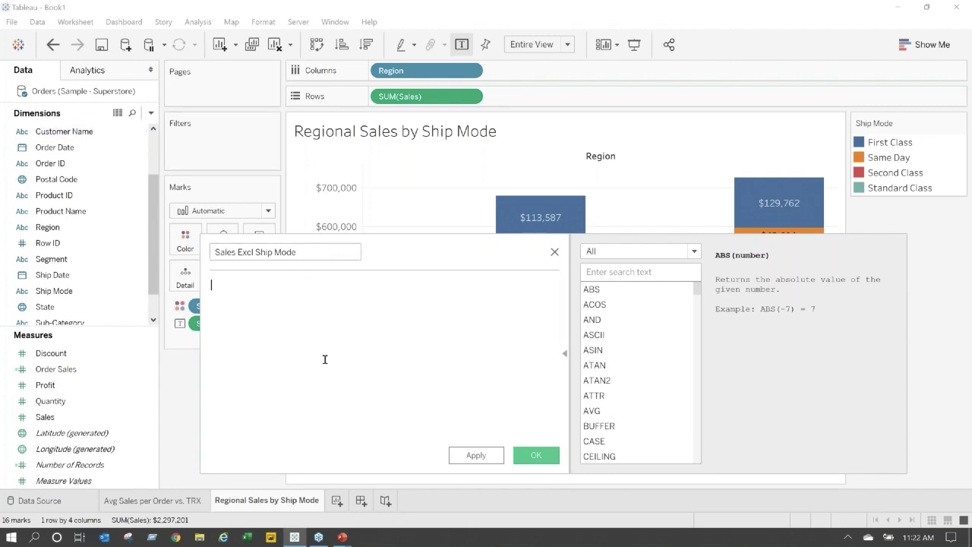
text(ex)
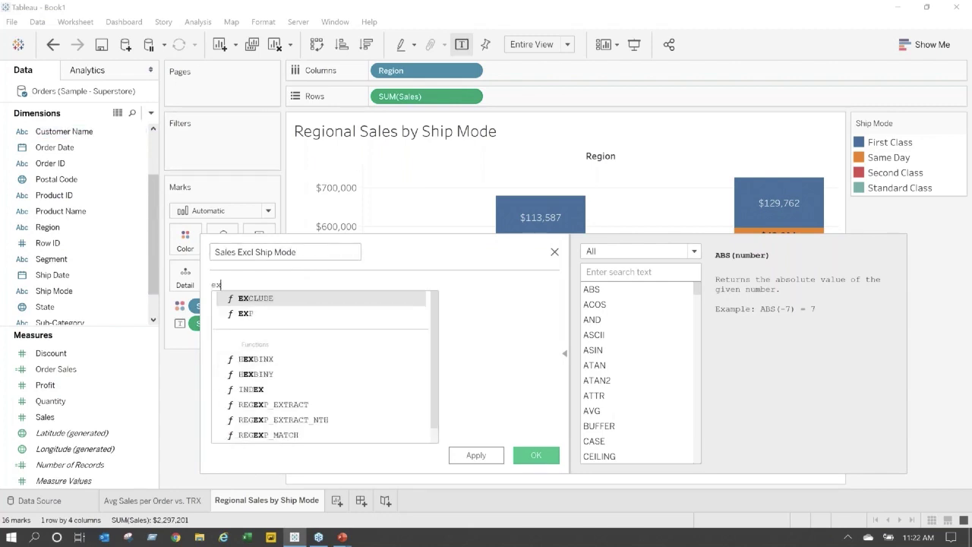
key(Return)
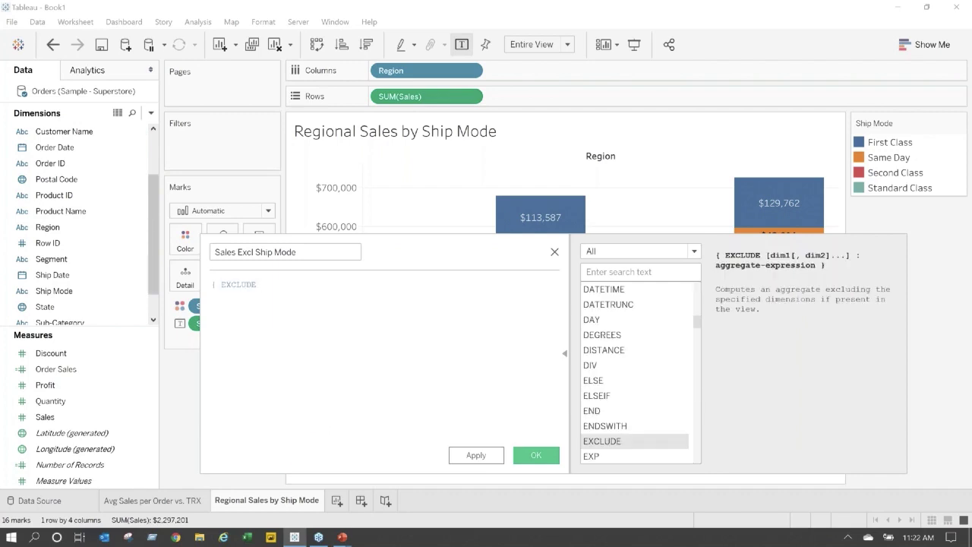
text(ship)
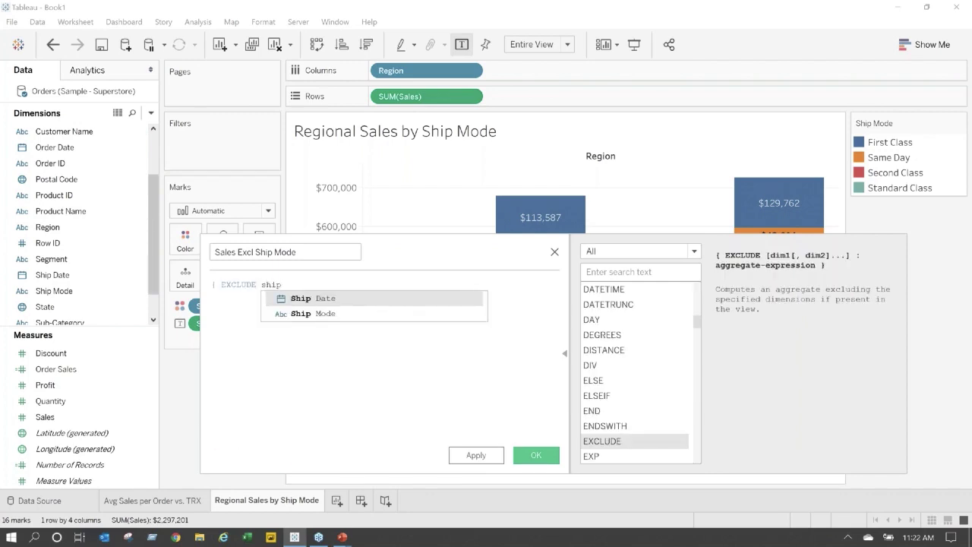
key(Down)
key(Return)
text(: sum)
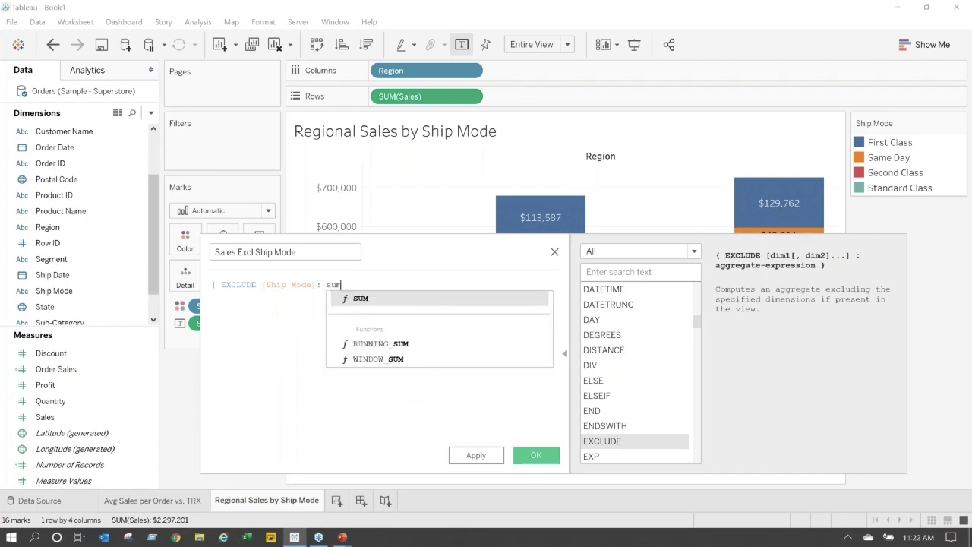
key(Return)
text(sales)
key(Return)
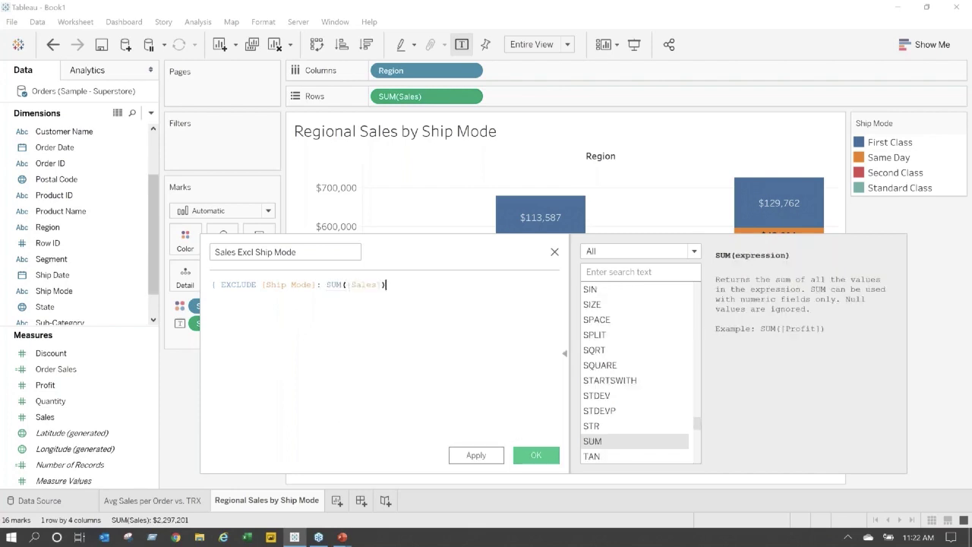
text(})
click(533, 455)
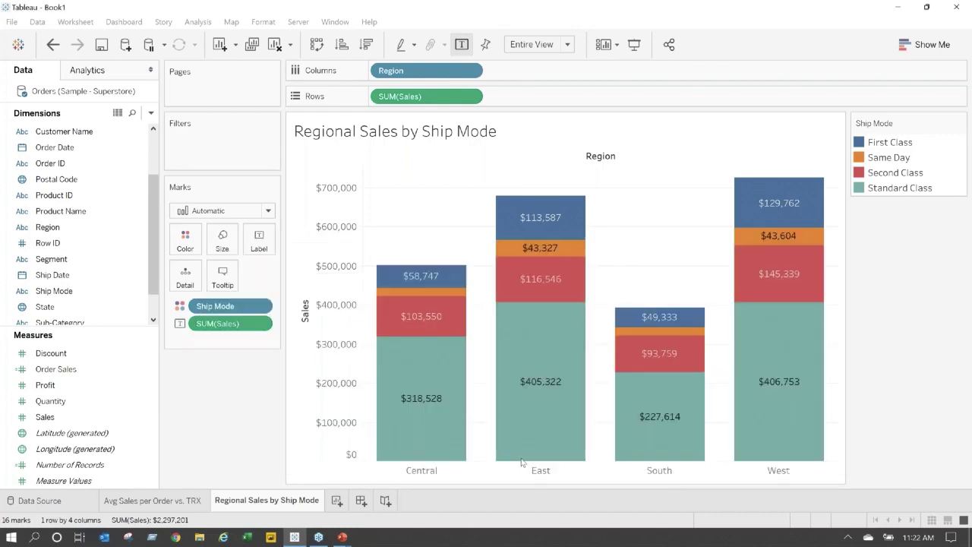
- Set the default number format of Sales Excl Ship Mode to Currency (Custom) with 0 decimal places
right_click(151, 416)
mouse_move(221, 340)
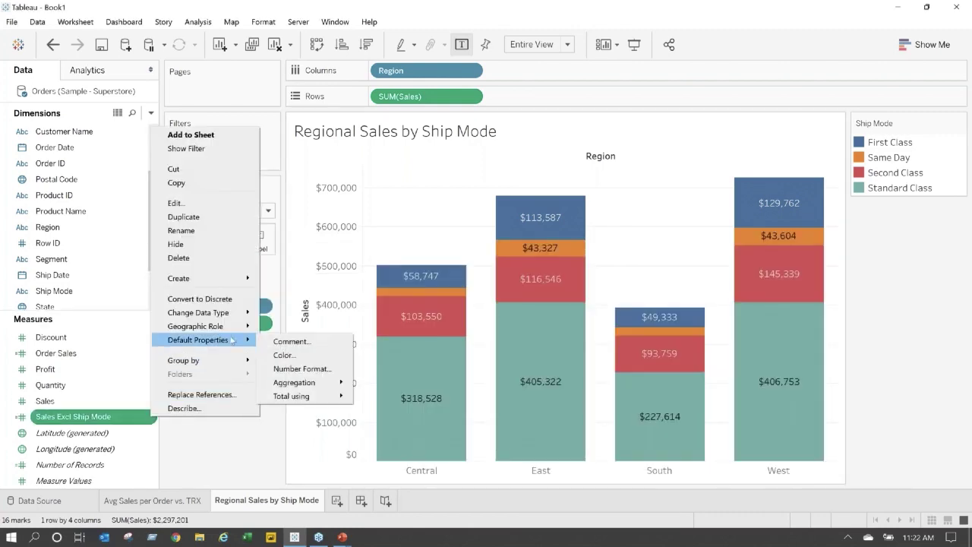
click(316, 369)
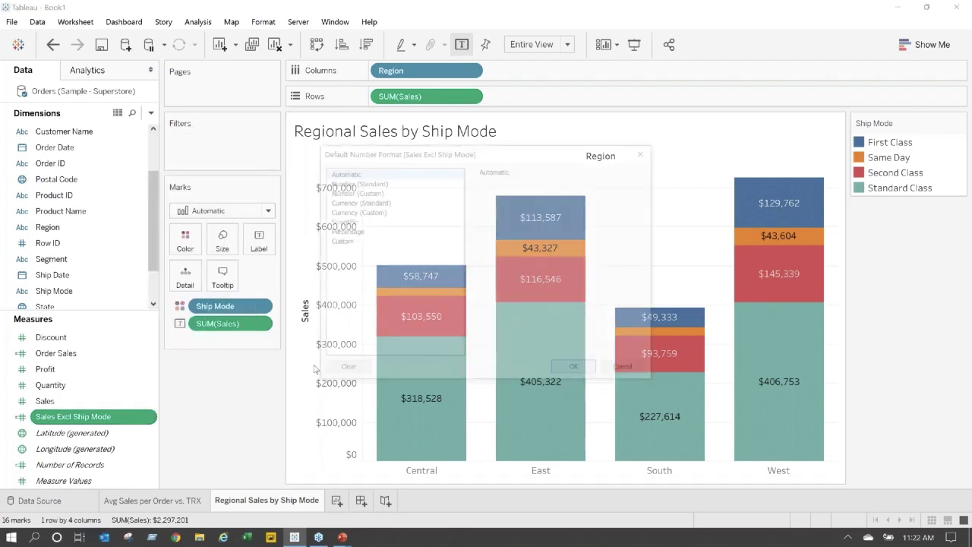
click(355, 211)
click(521, 202)
click(521, 202)
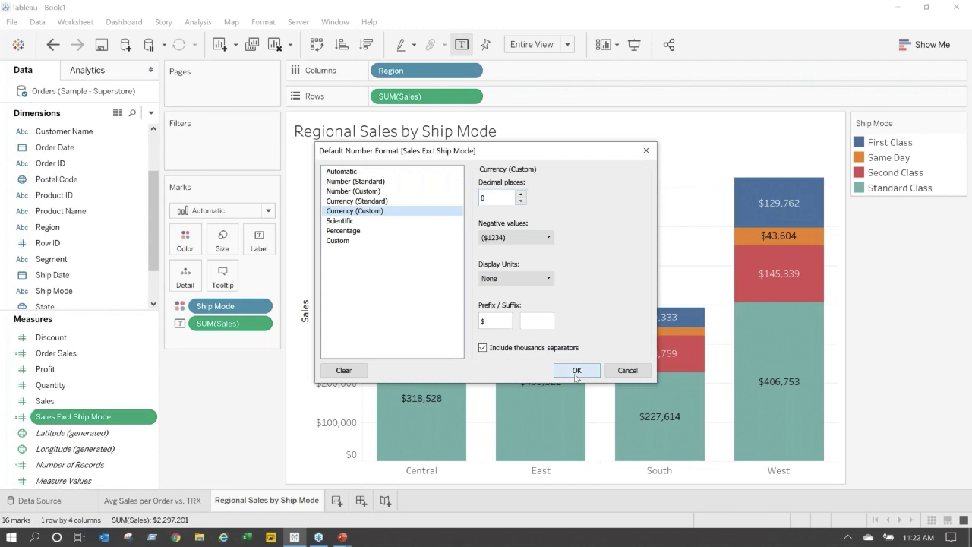
click(577, 372)
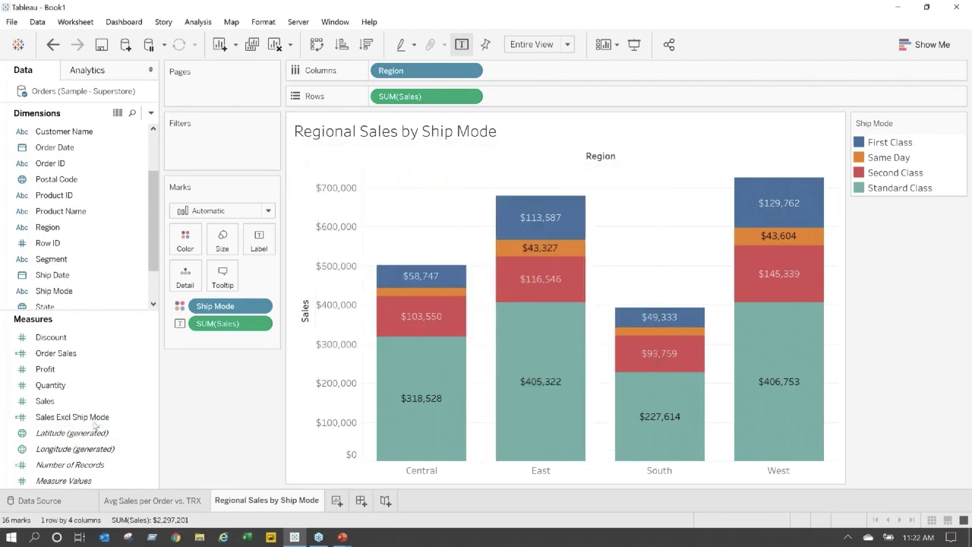
- Add Sales Excl Ship Mode to rows after Sales and set the mark type for all measures to Bar
click(82, 419)
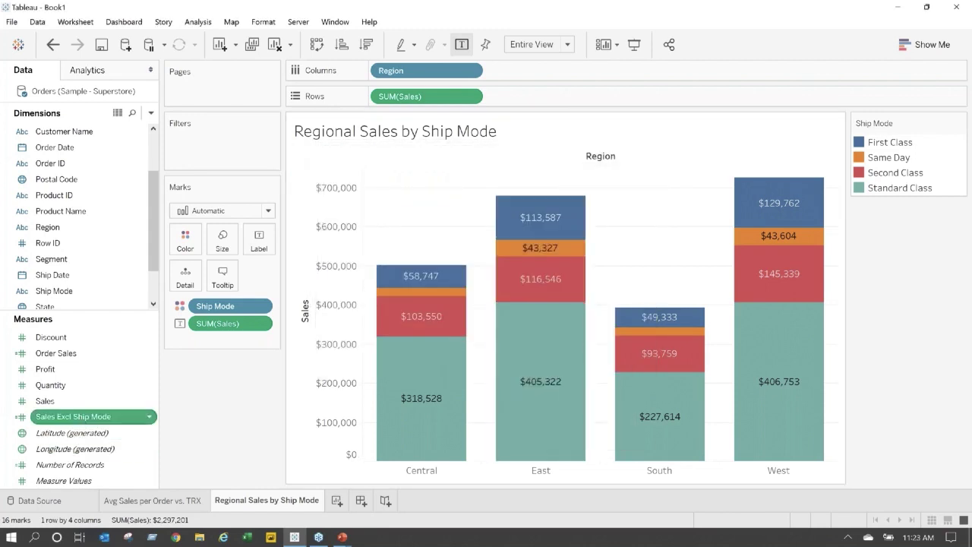
mouse_move(82, 416)
mouse_down()
mouse_move(341, 152)
mouse_move(547, 102)
mouse_move(486, 93)
mouse_up()
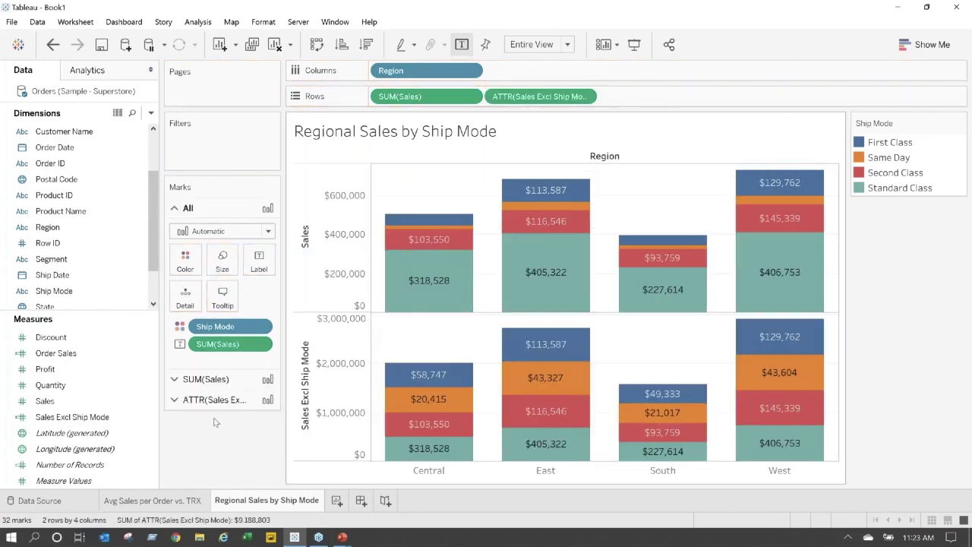
click(269, 234)
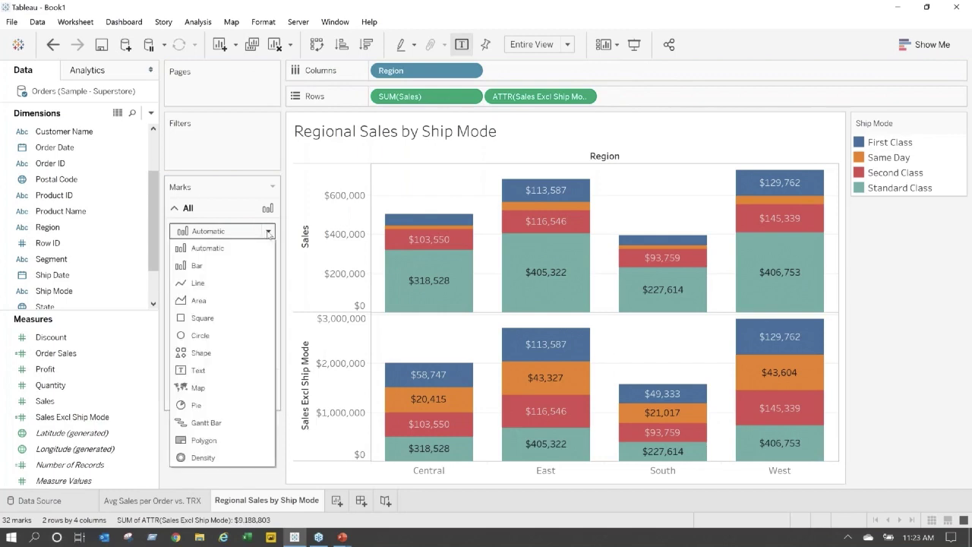
click(199, 261)
- Remove the Sales label and the Ship Mode colour from the Sales Excl Ship Mode marks only
click(215, 399)
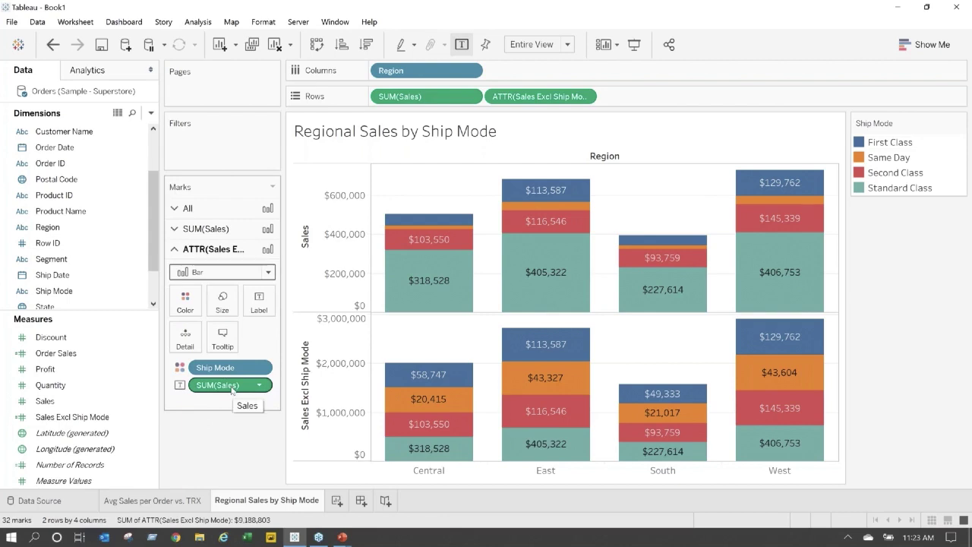
click(231, 386)
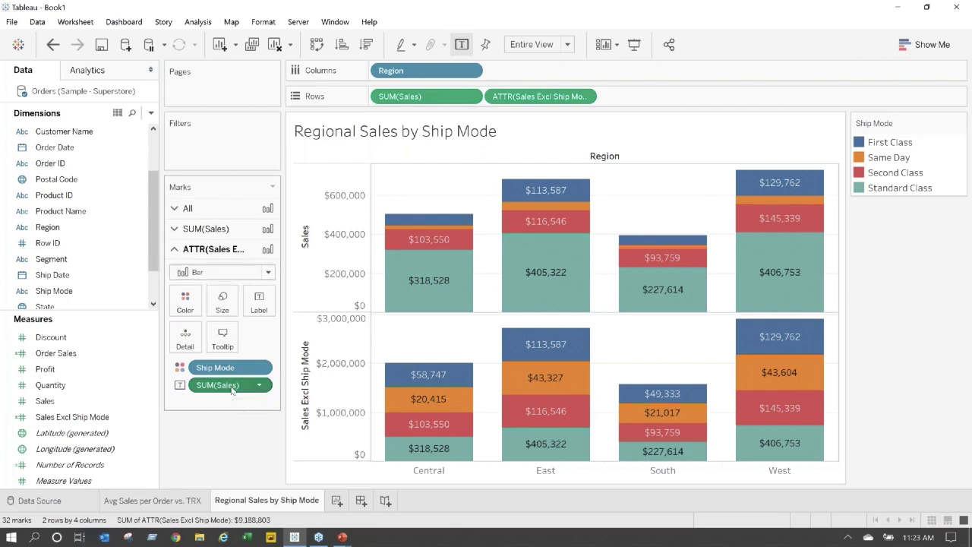
drag(232, 389, 220, 461)
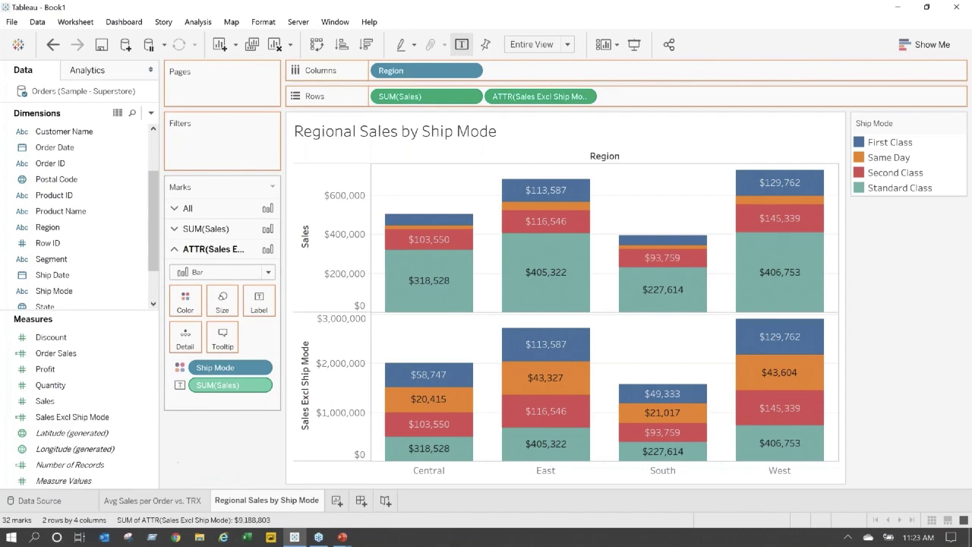
drag(226, 372, 220, 455)
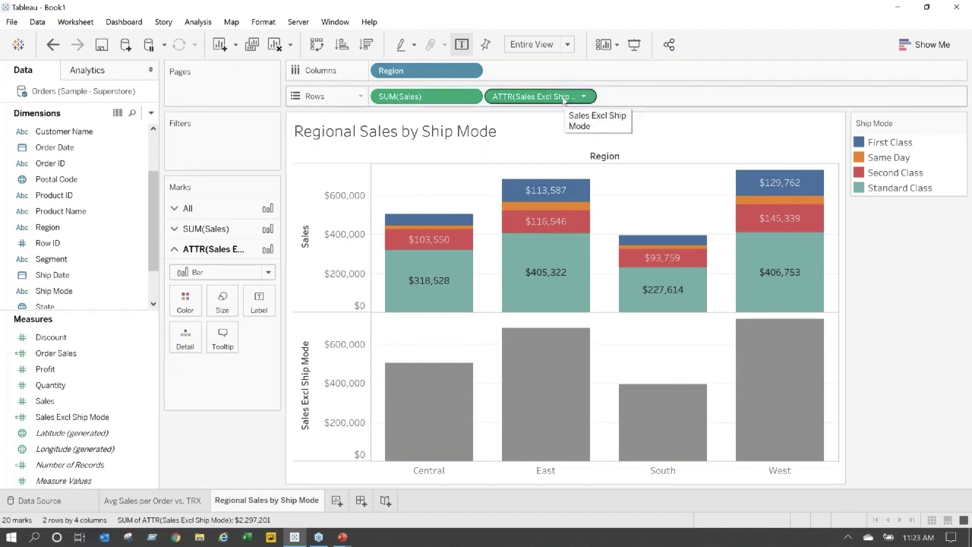
- Label the Sales Excl Ship Mode bars with their own measure, keeping that measure on rows
click(564, 99)
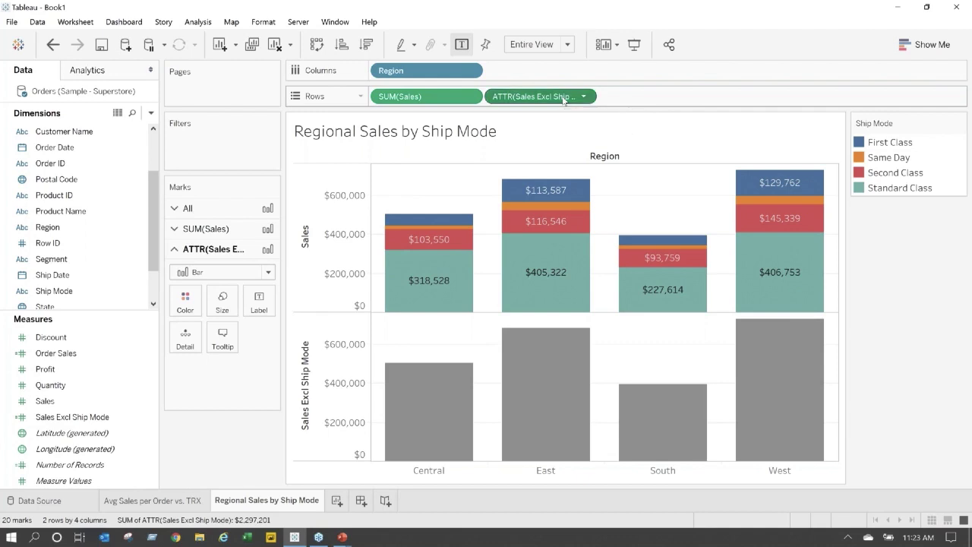
drag(564, 99, 253, 296)
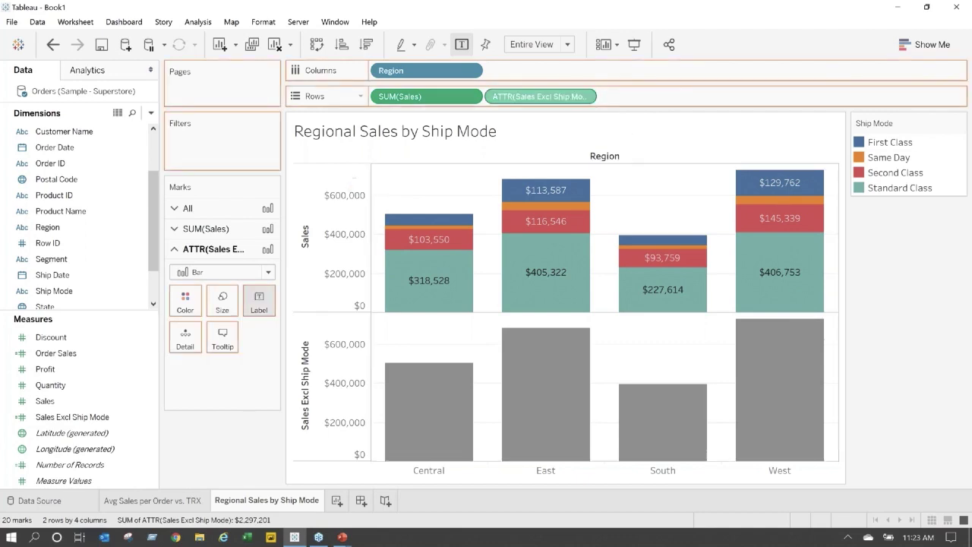
- Combine Sales and Sales Excl Ship Mode into a dual-axis chart and synchronize the two axes
right_click(341, 394)
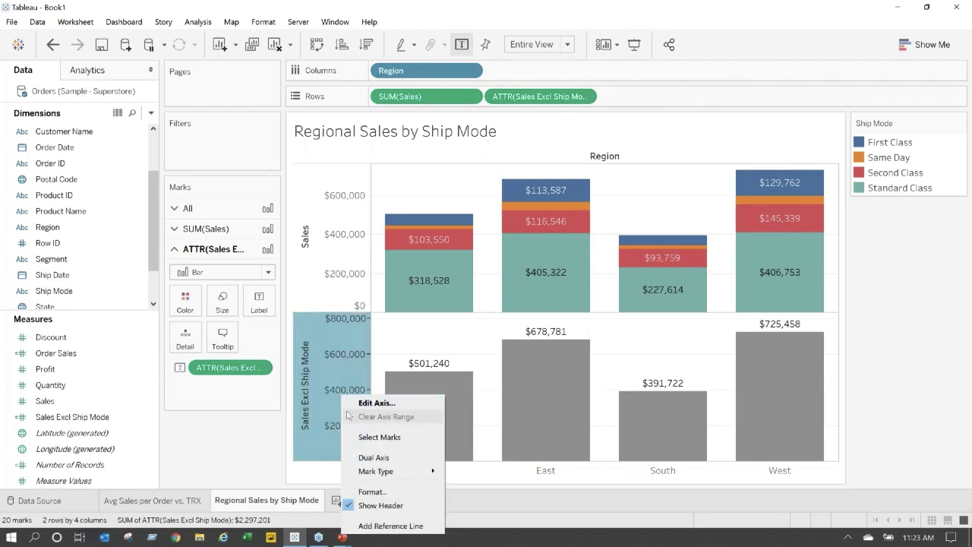
click(374, 457)
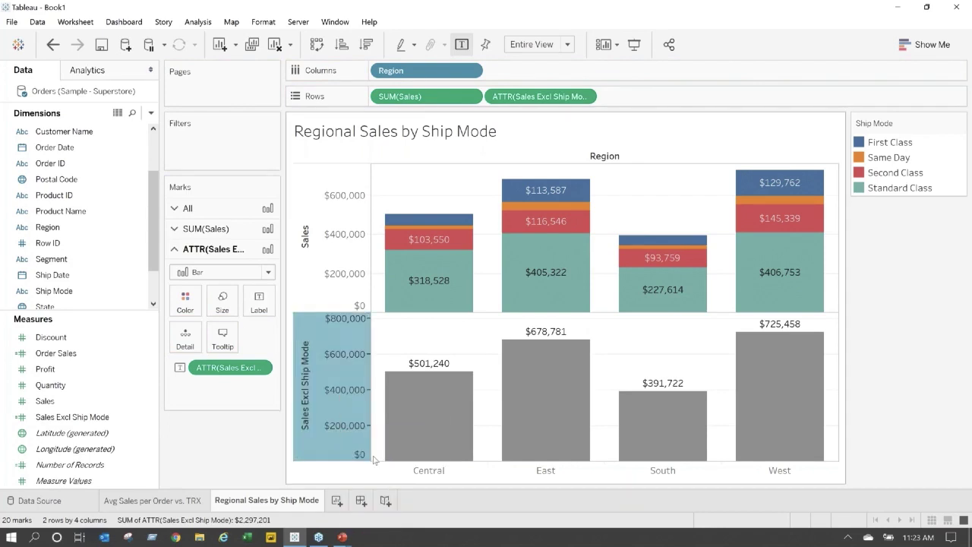
right_click(791, 325)
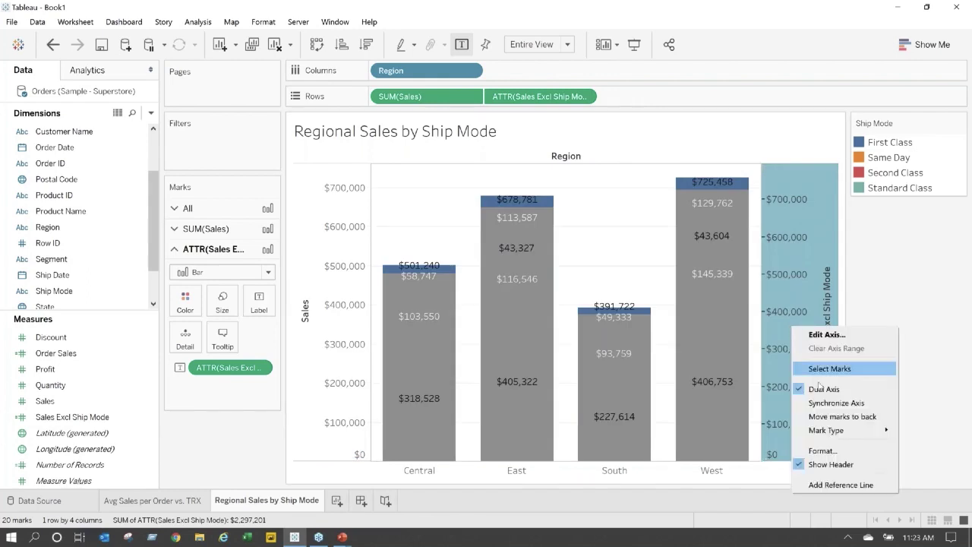
click(828, 403)
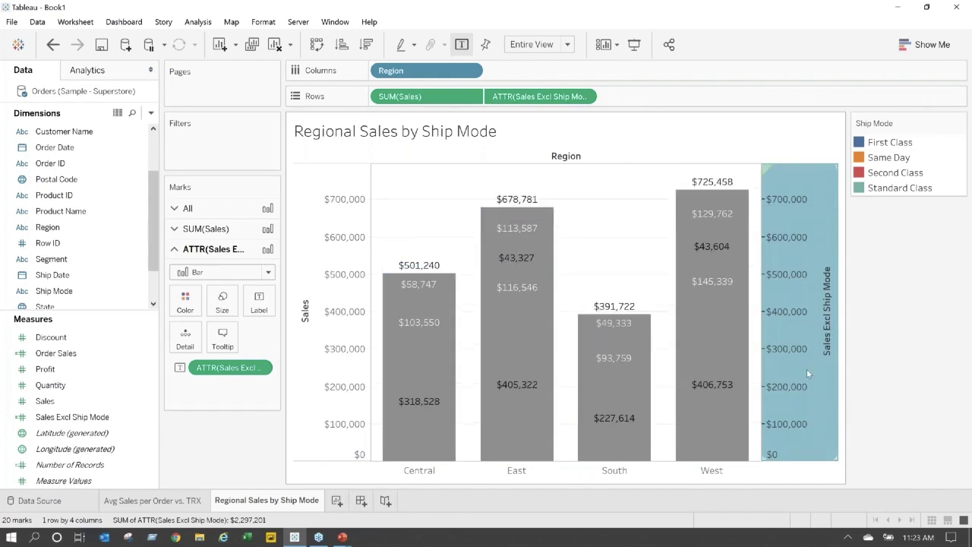
- Hide the Sales Excl Ship Mode axis header and place the Sales marks in front of the totals bars
right_click(808, 373)
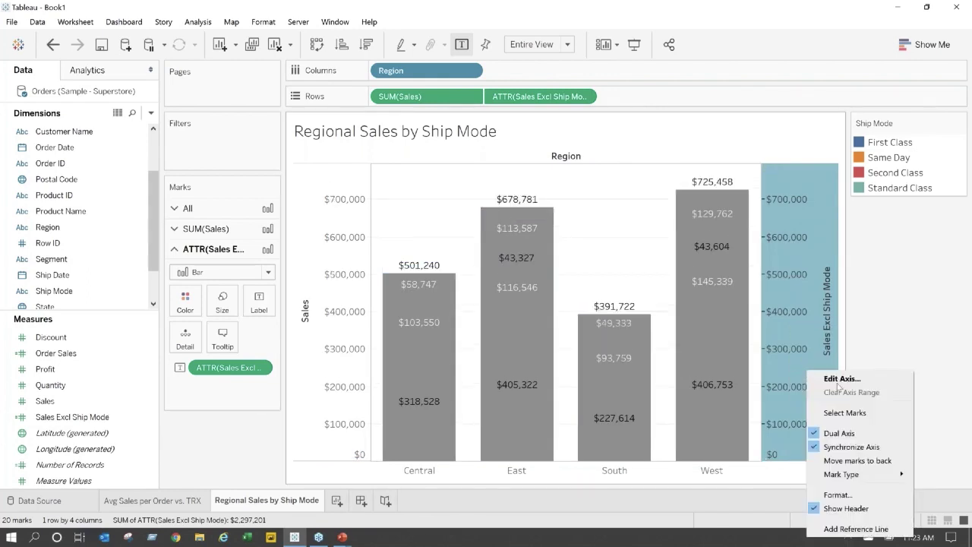
click(851, 509)
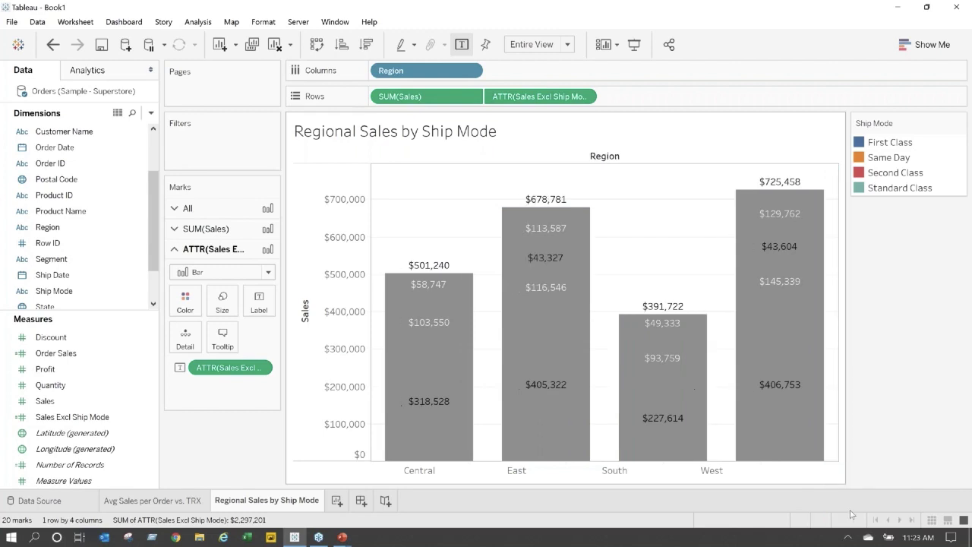
right_click(323, 377)
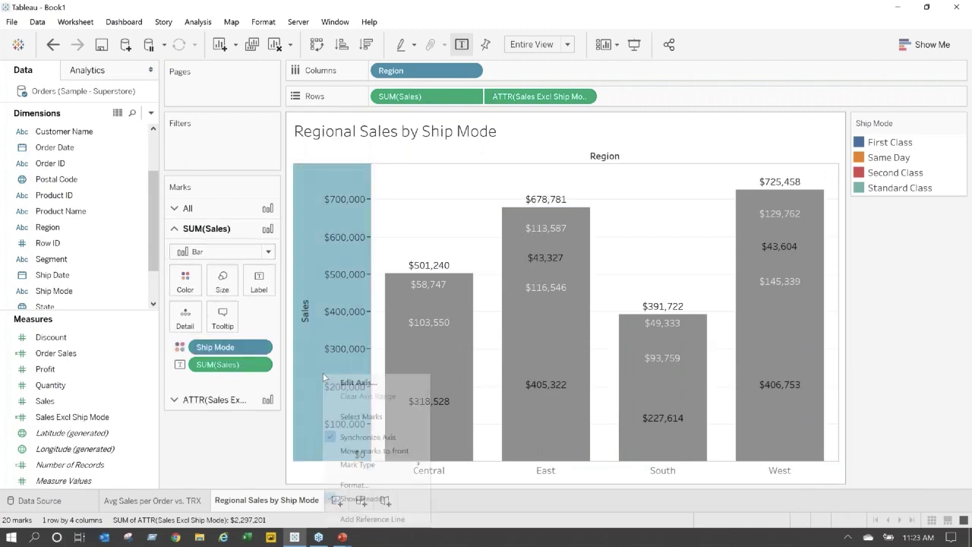
click(381, 451)
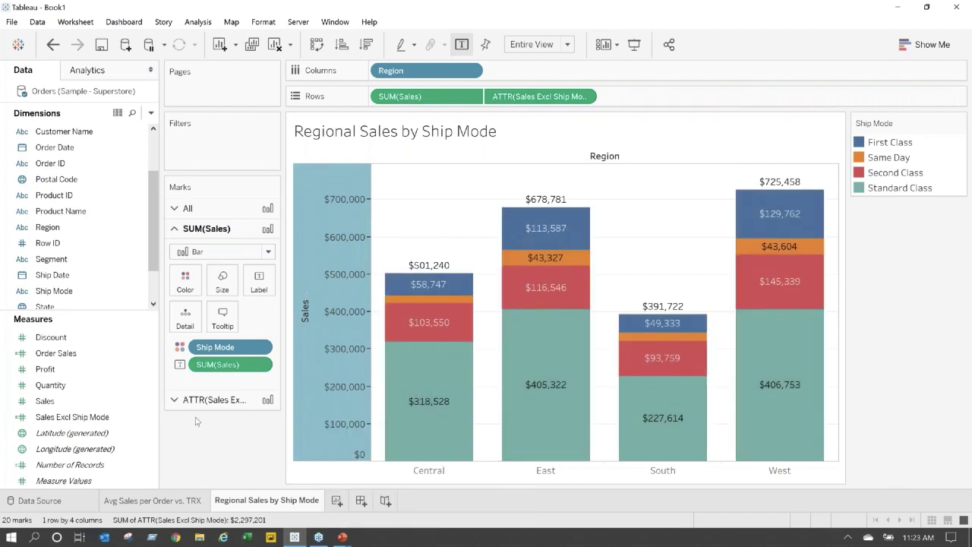
- Make the mark labels of the Sales Excl Ship Mode bars bold
click(214, 401)
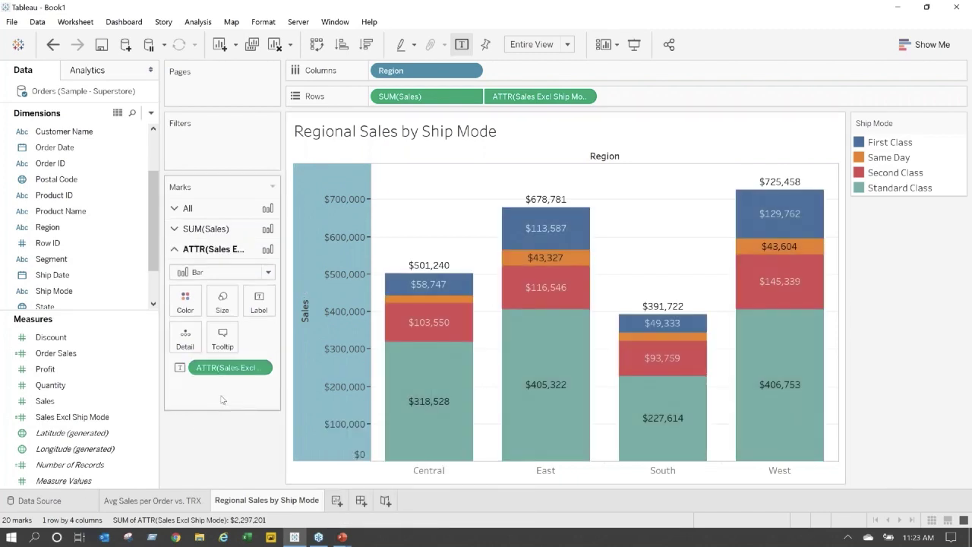
click(258, 306)
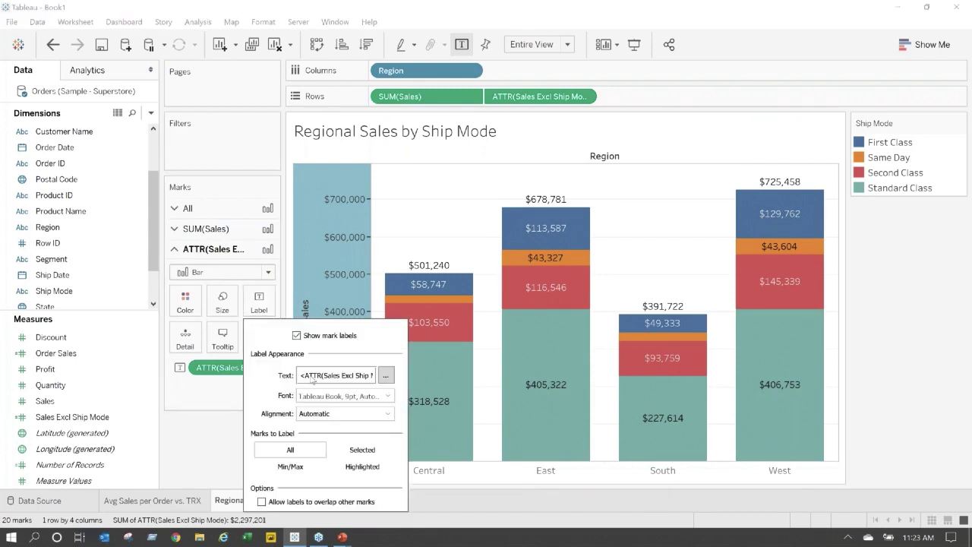
click(388, 397)
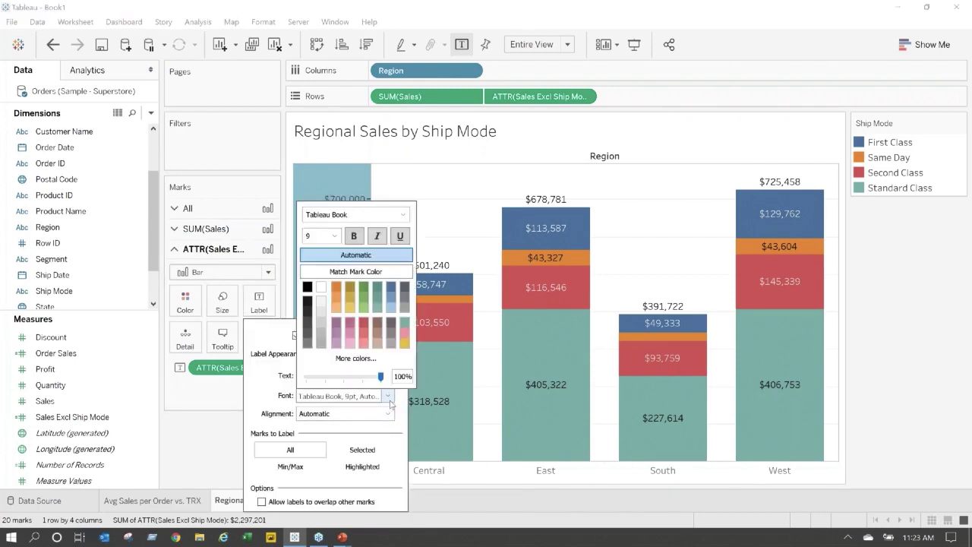
click(353, 235)
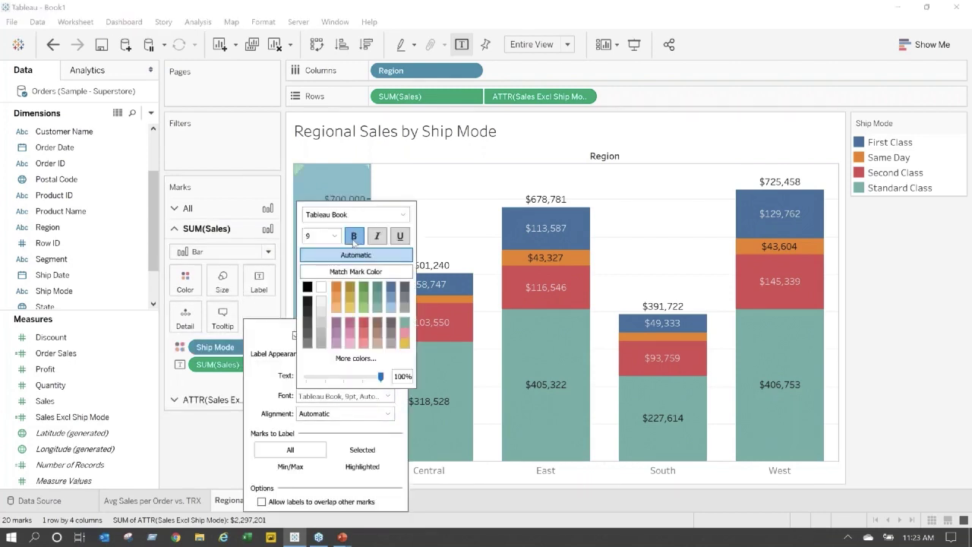
click(217, 459)
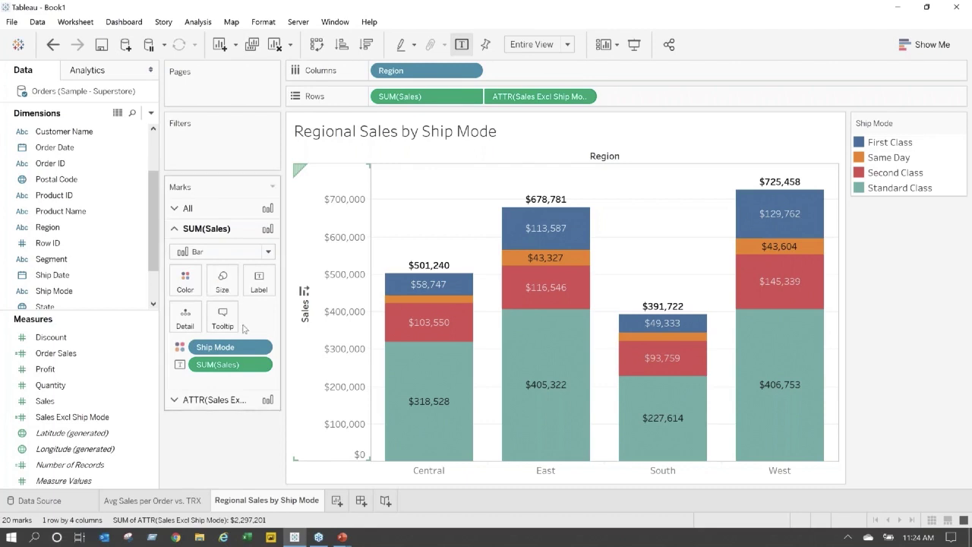
- Change the Sales label to a Percent of Total quick table calculation computed across ship modes within each region
right_click(261, 366)
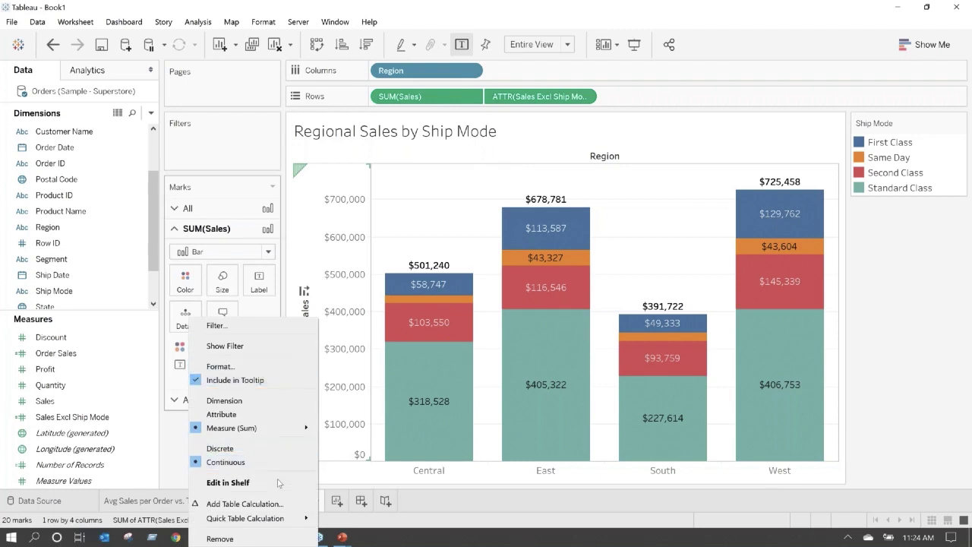
mouse_move(282, 520)
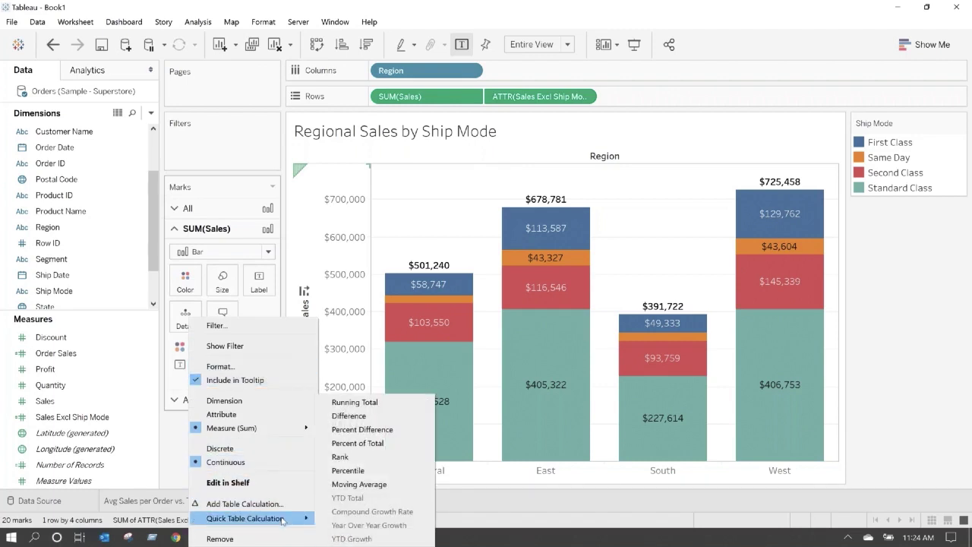
click(387, 442)
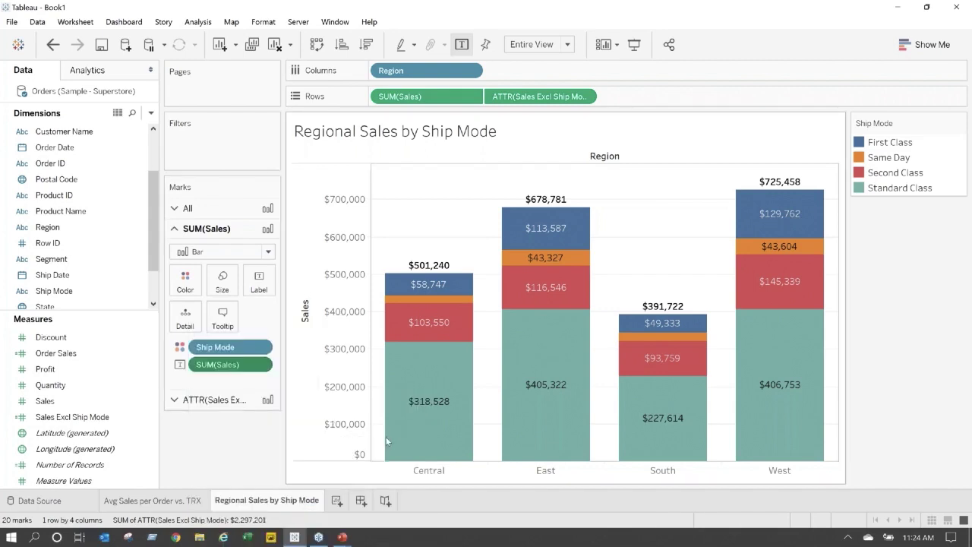
right_click(260, 367)
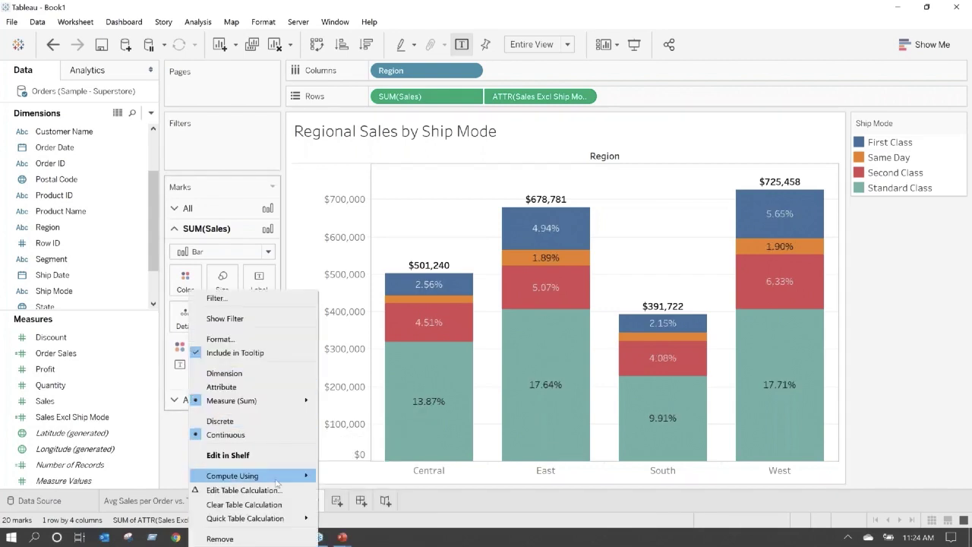
mouse_move(278, 480)
click(350, 539)
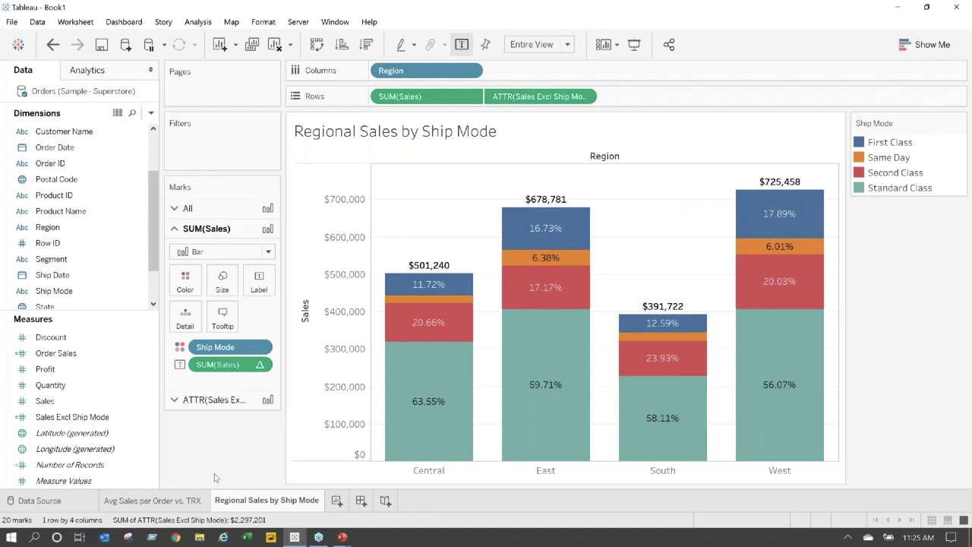
- Add a new worksheet and name it Month Over Month Profit Trends
click(336, 502)
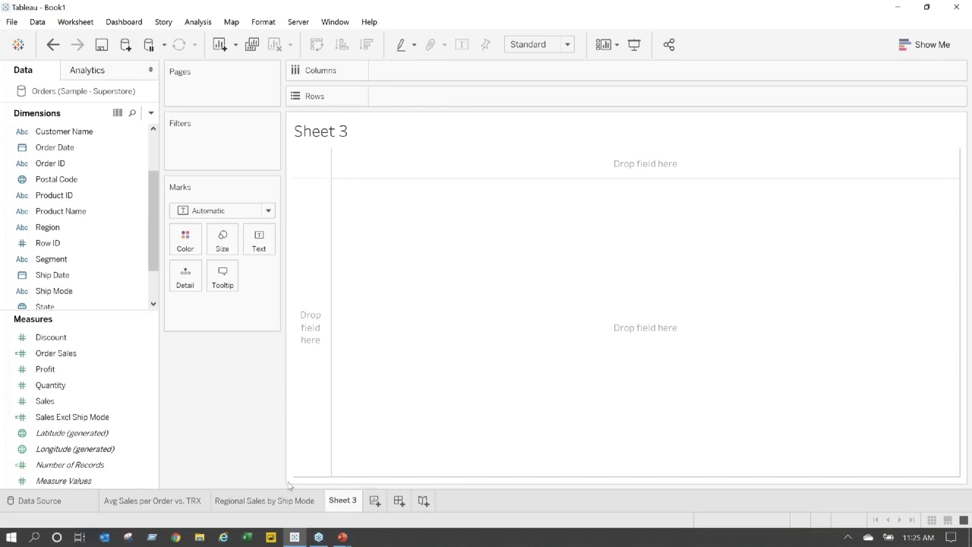
double_click(342, 499)
text(Month Ov)
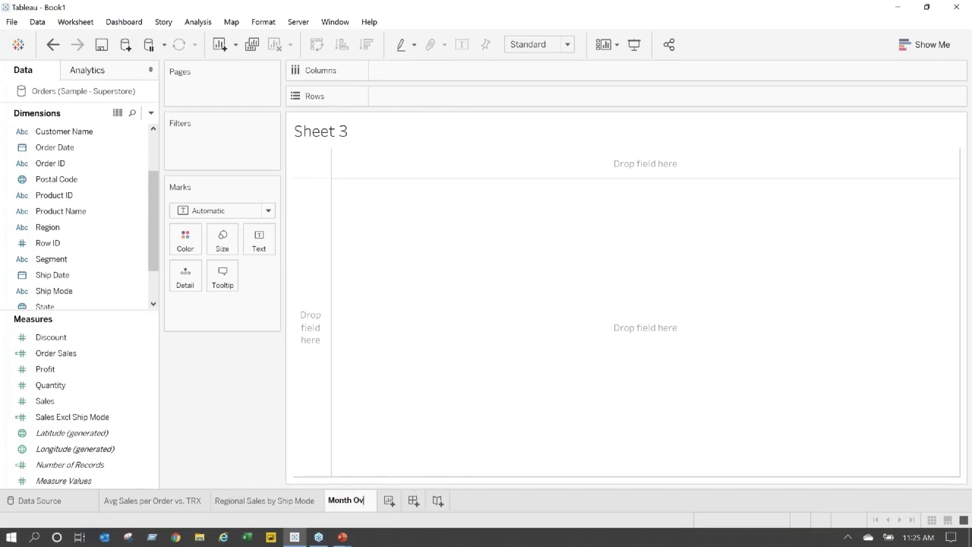
text(er Month Profit Trends)
click(322, 465)
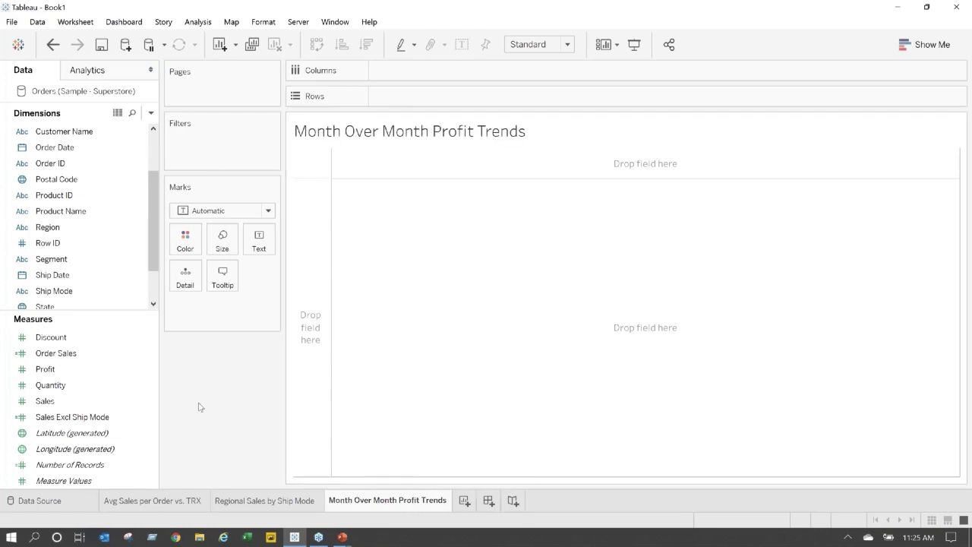
- Plot Profit on rows against Order Date on columns, with the date as a continuous month
click(96, 152)
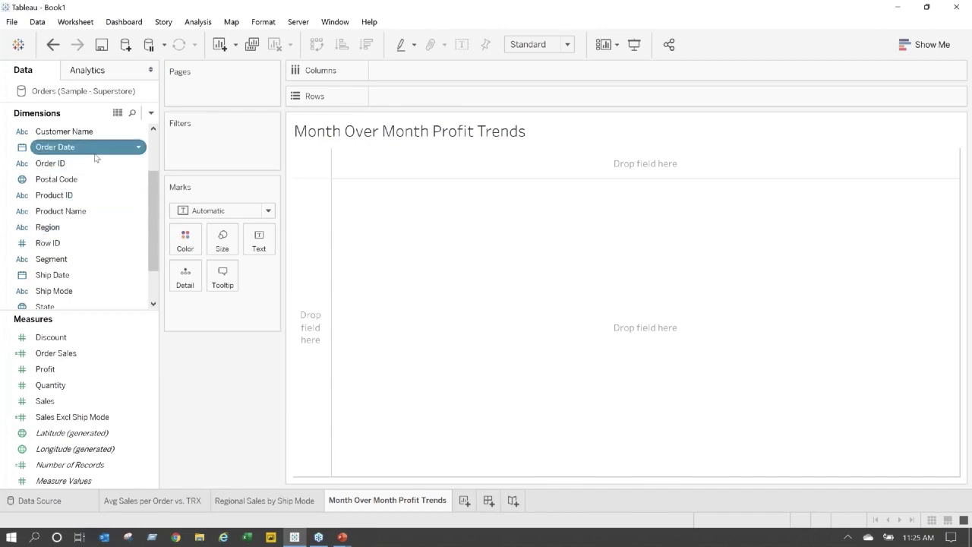
mouse_move(96, 158)
mouse_down()
mouse_move(445, 87)
mouse_move(379, 69)
mouse_up()
click(470, 70)
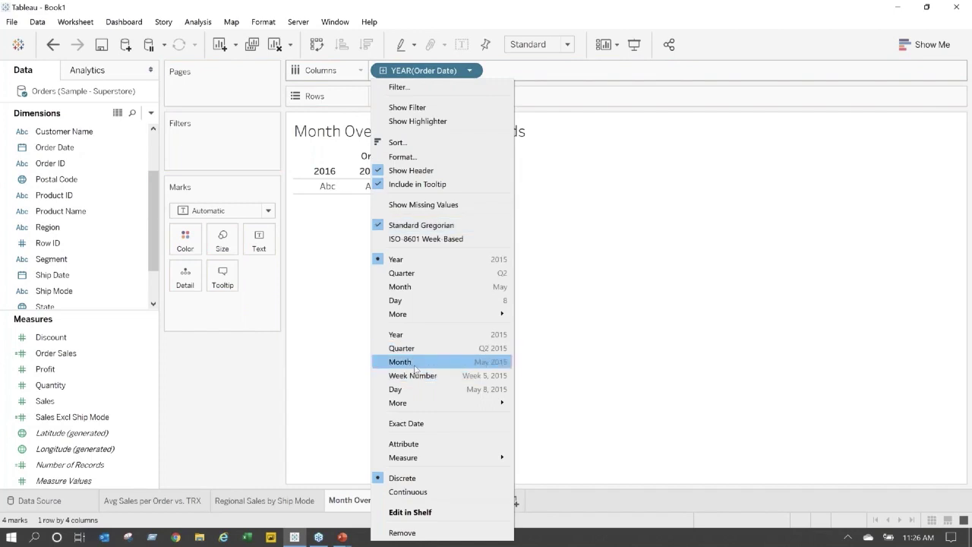
click(402, 362)
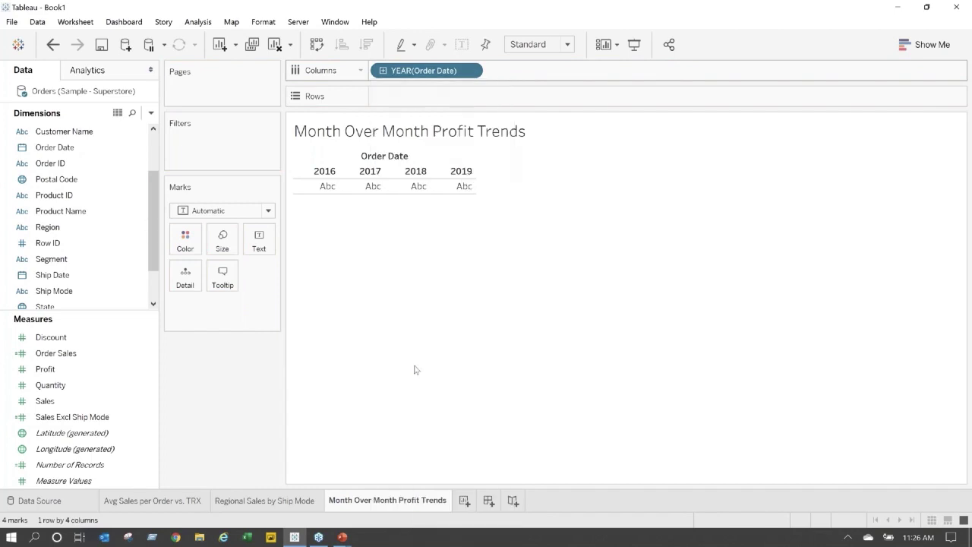
click(105, 372)
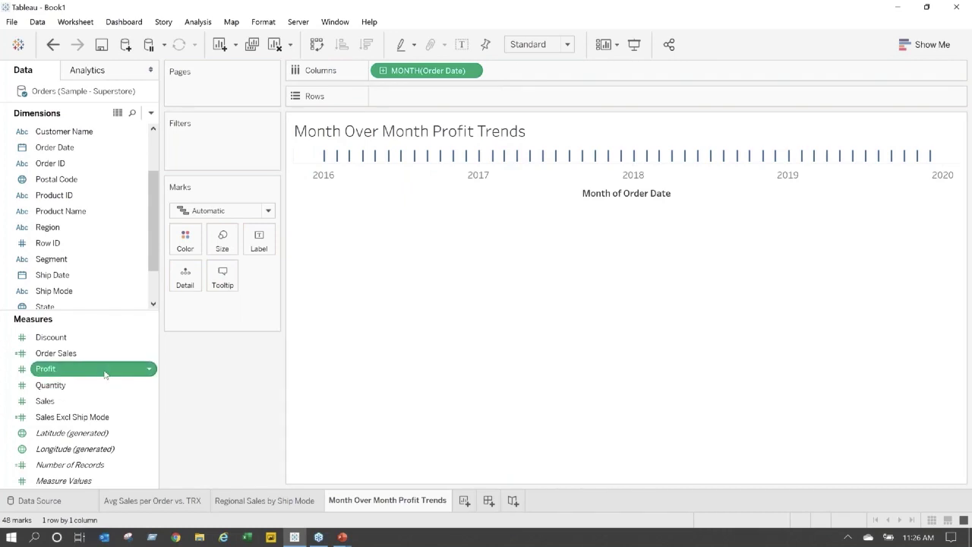
mouse_move(105, 372)
mouse_down()
mouse_move(477, 95)
mouse_move(384, 96)
mouse_up()
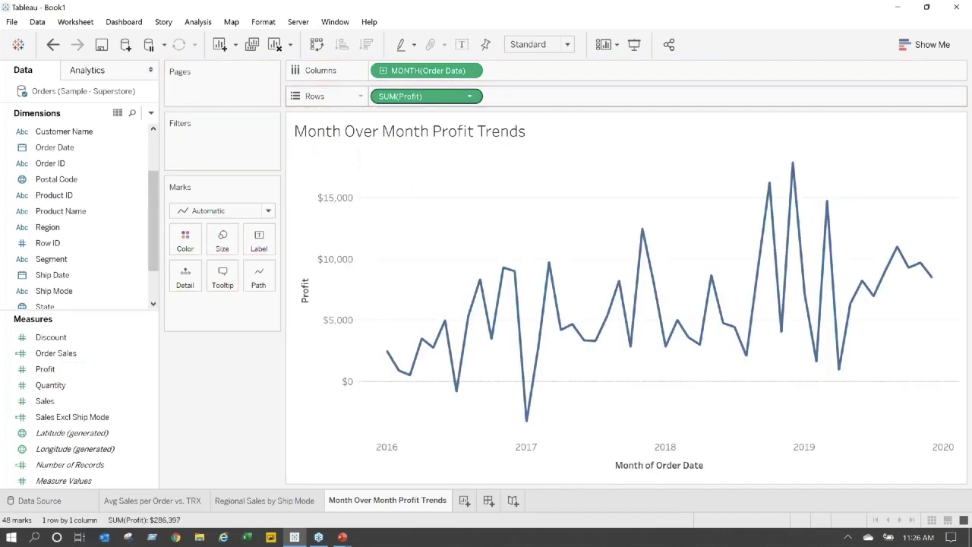
- Set the mark type to Line and colour the profit line dark grey
click(269, 212)
click(222, 262)
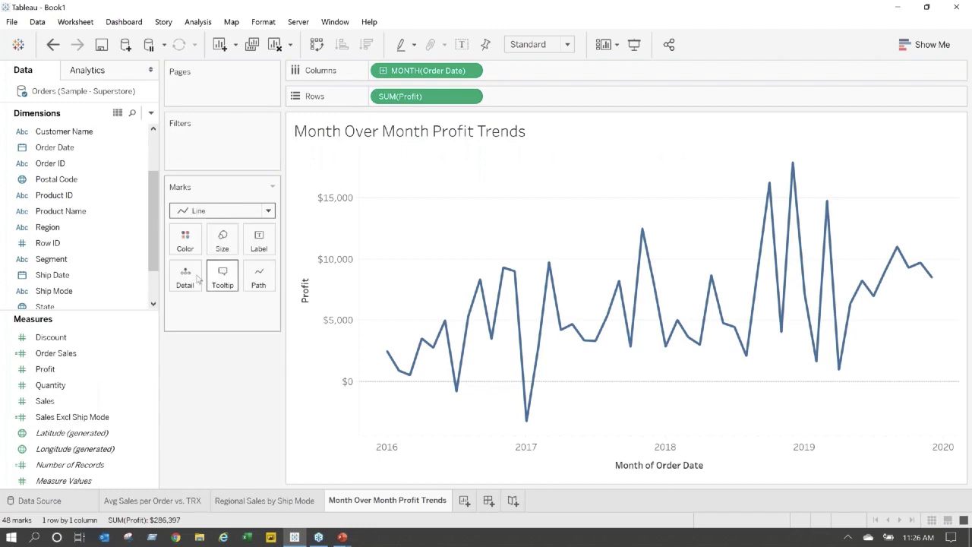
click(185, 242)
click(195, 319)
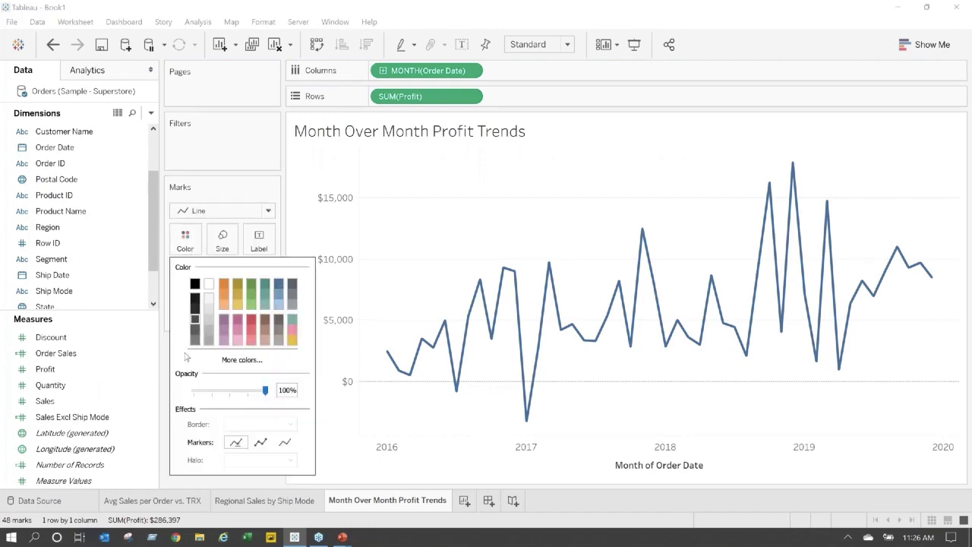
click(166, 414)
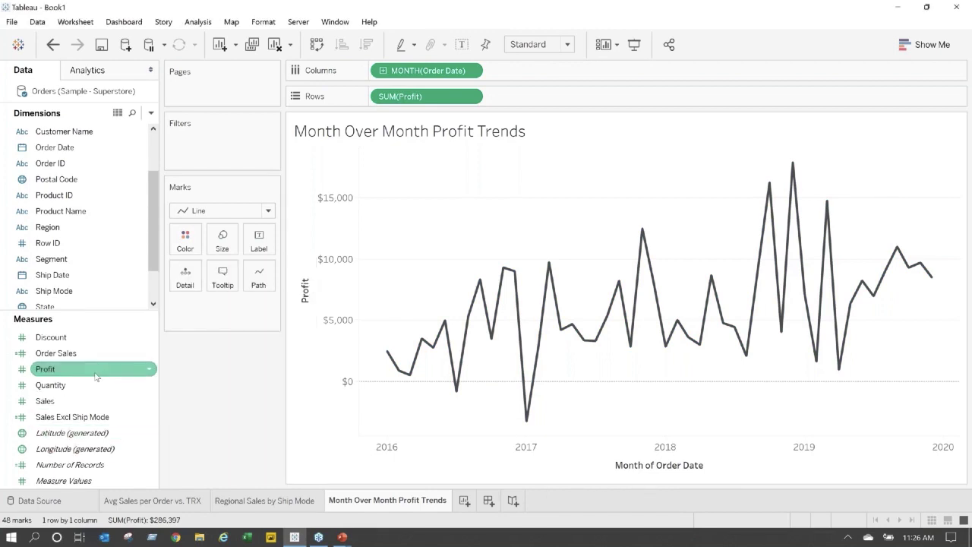
- Add a second copy of Profit to rows after the existing Profit measure
drag(95, 376, 560, 106)
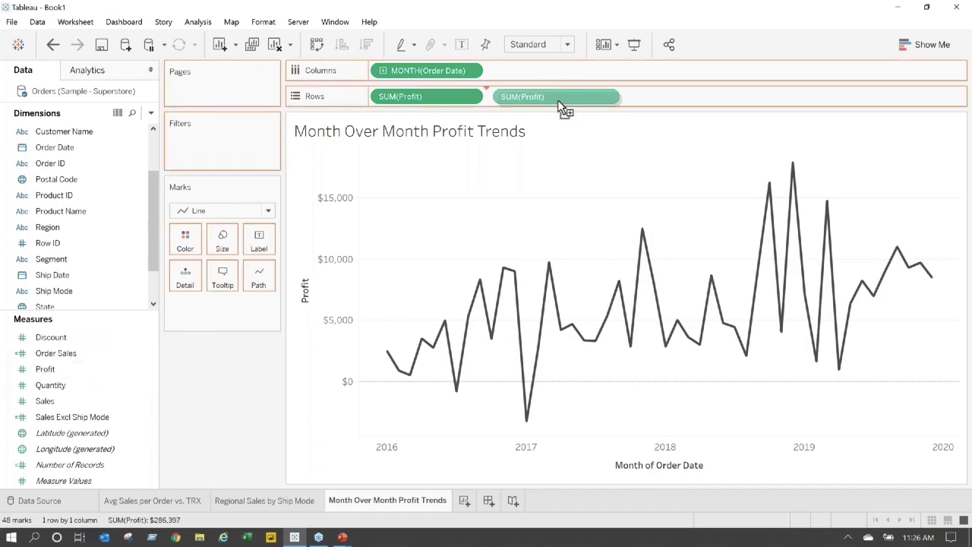
key(Escape)
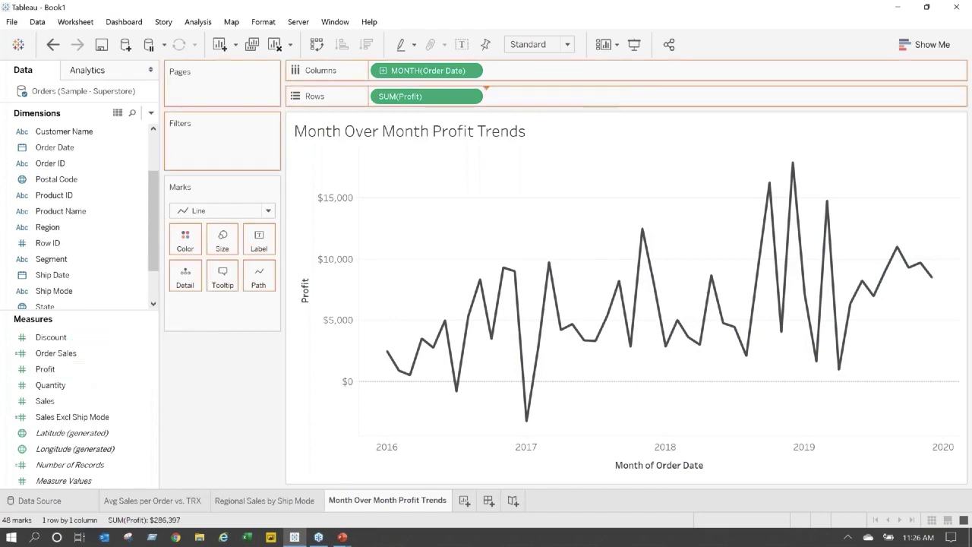
drag(559, 105, 541, 98)
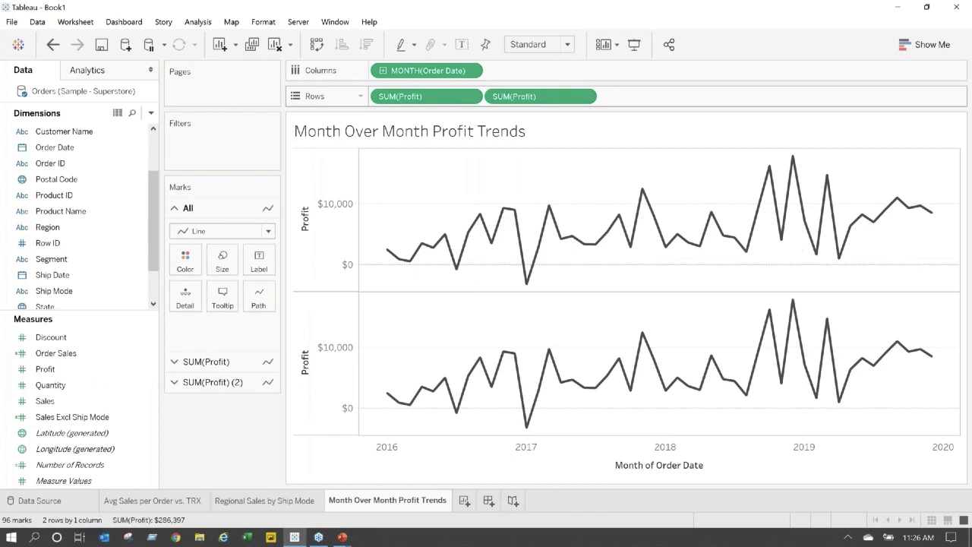
- Add a Percent Difference From table calculation to the second Profit measure, computed Table (across) relative to Previous
click(585, 98)
click(584, 97)
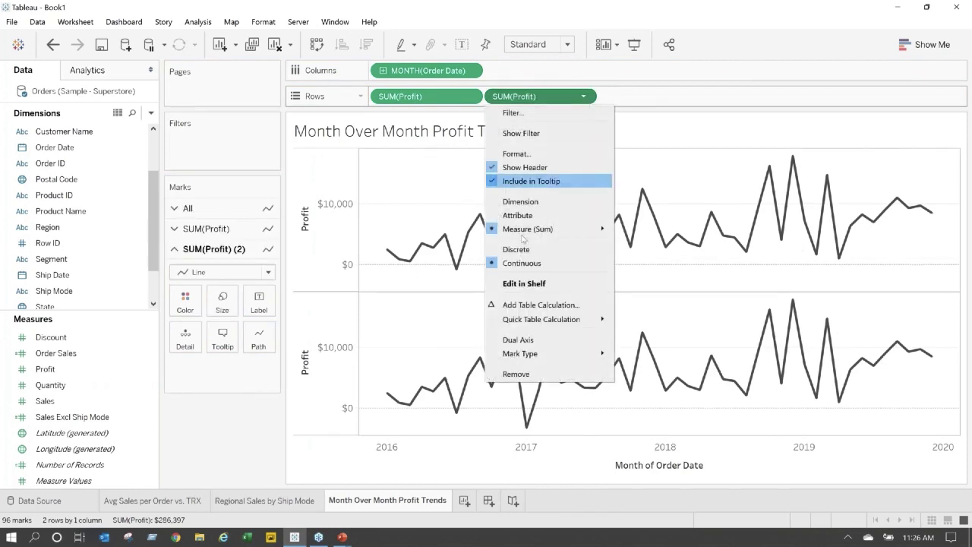
click(544, 307)
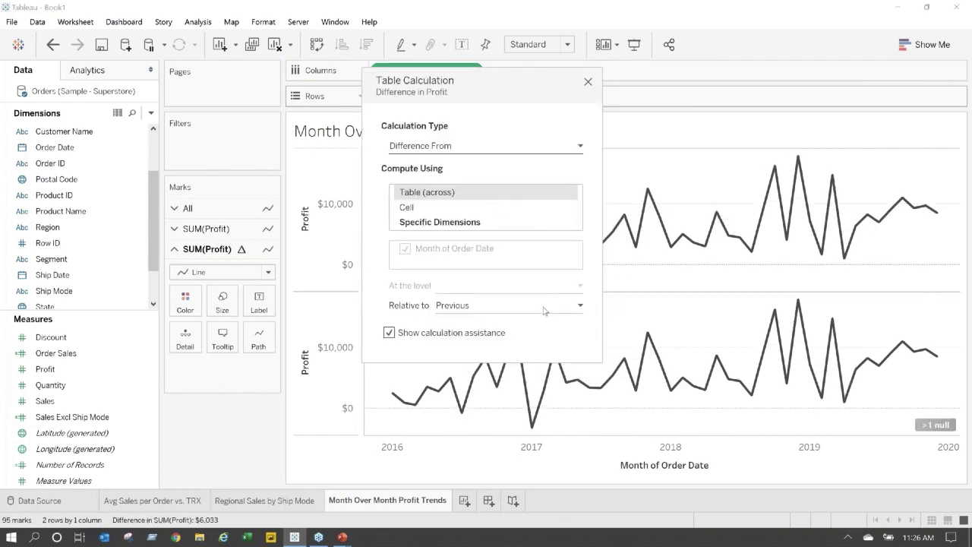
click(580, 145)
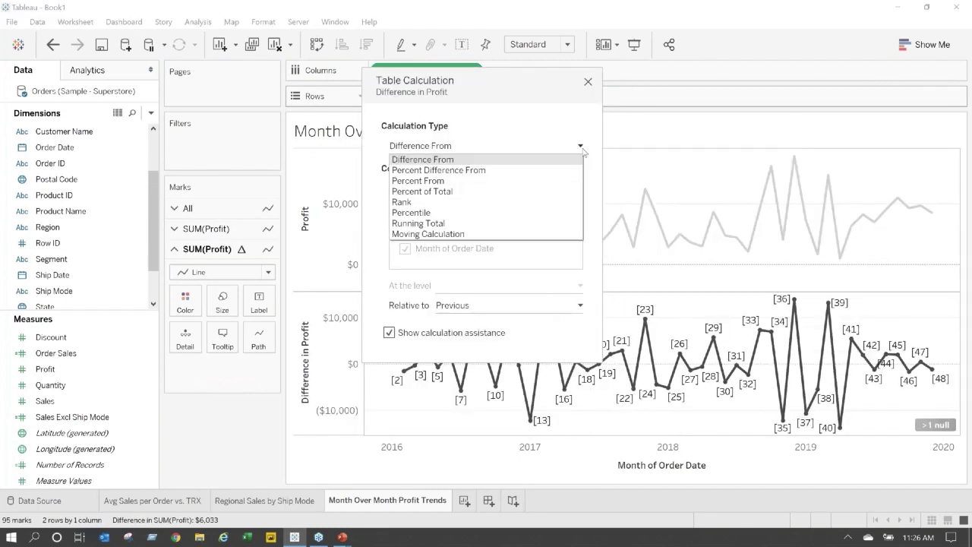
click(510, 171)
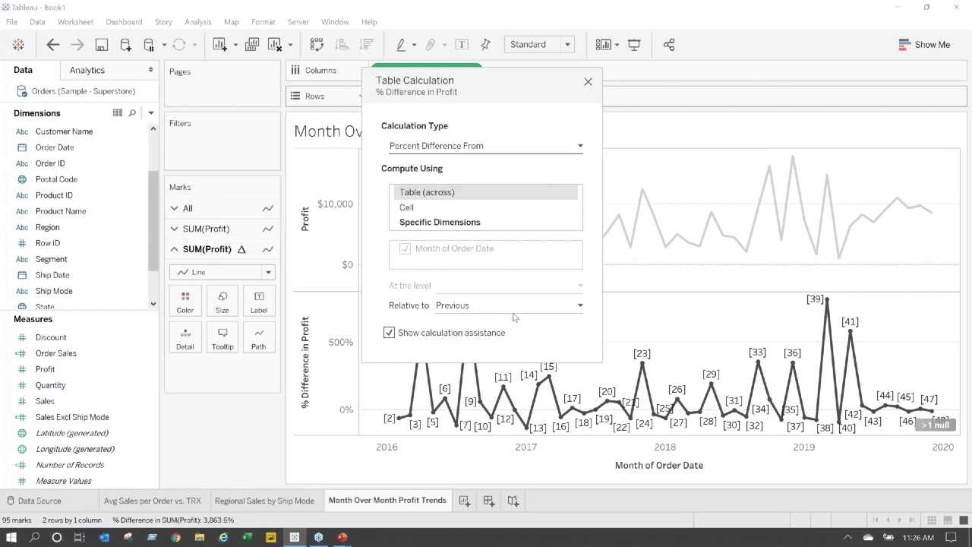
click(588, 82)
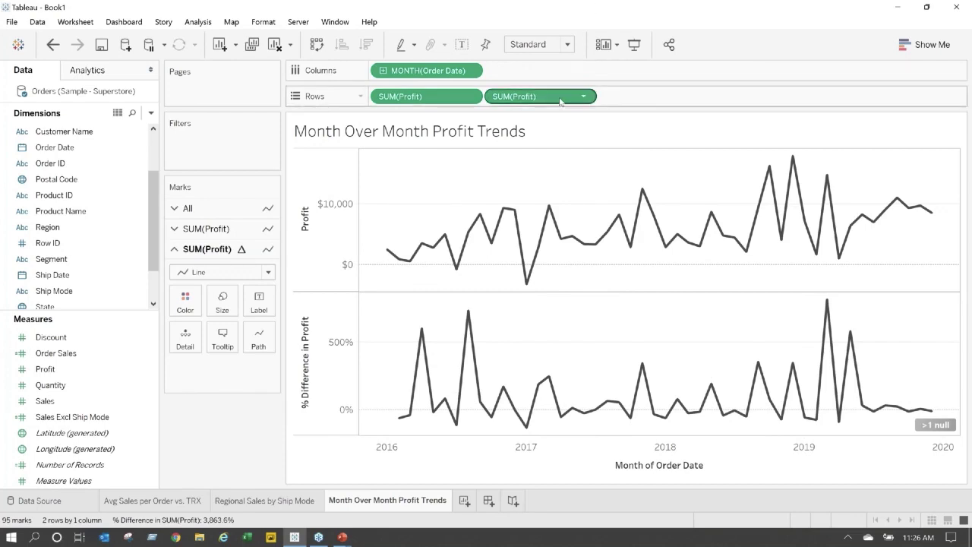
- Label and colour the percent difference marks by the Profit table calculation, and set their mark type to Bar
drag(560, 99, 259, 306)
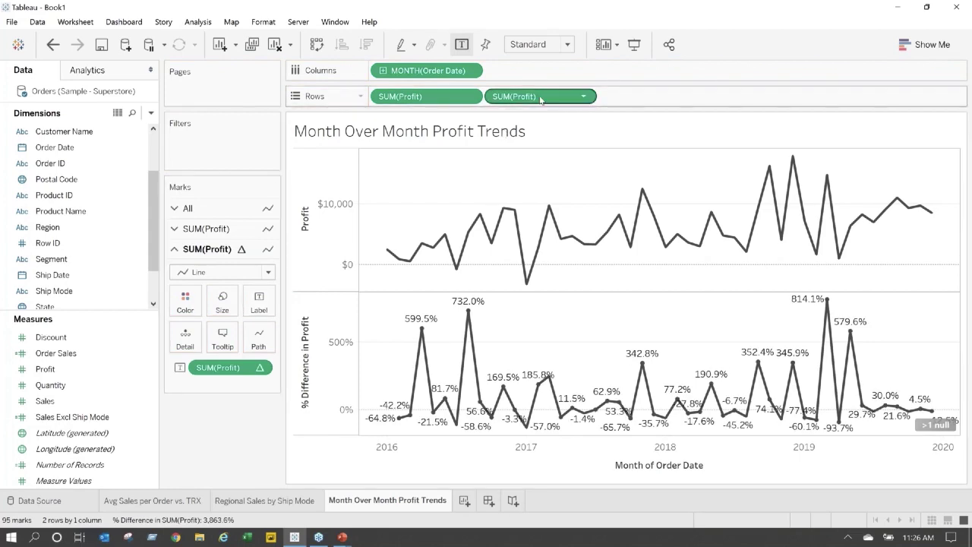
drag(540, 98, 188, 304)
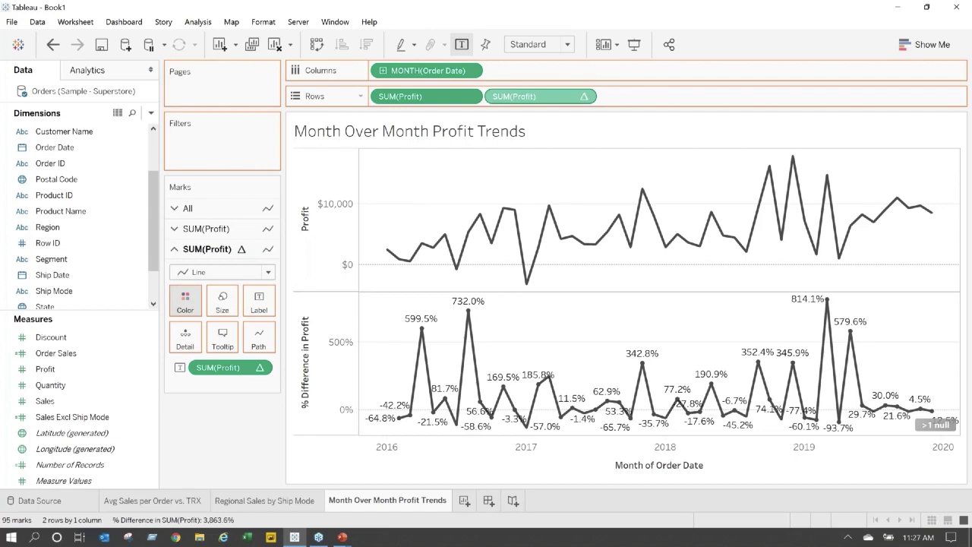
click(268, 272)
click(198, 300)
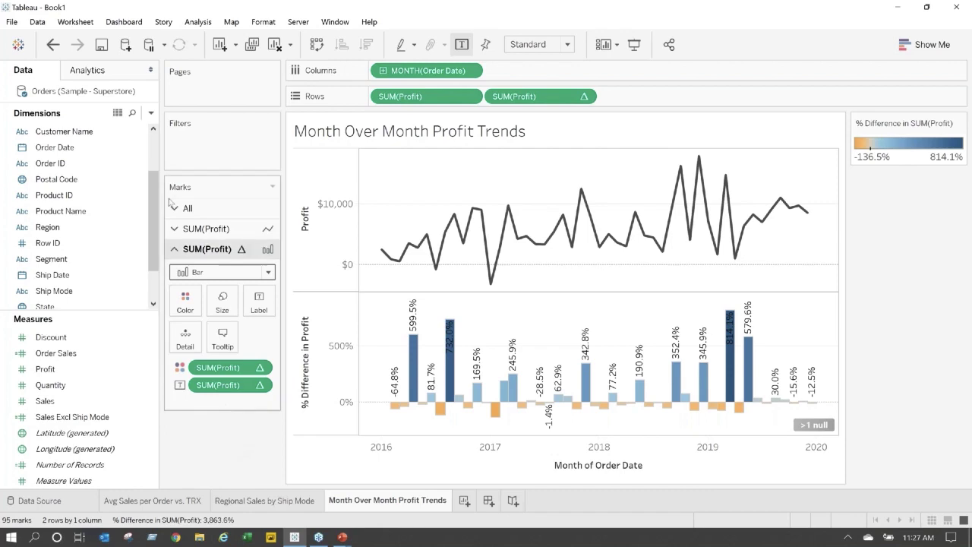
- Show a year filter for Order Date as a single-value list and select 2016
click(139, 149)
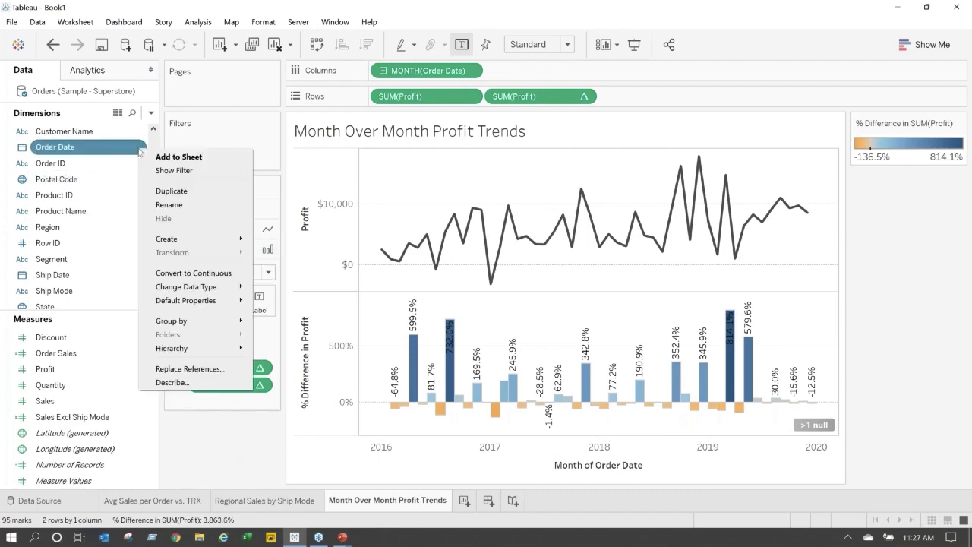
click(174, 171)
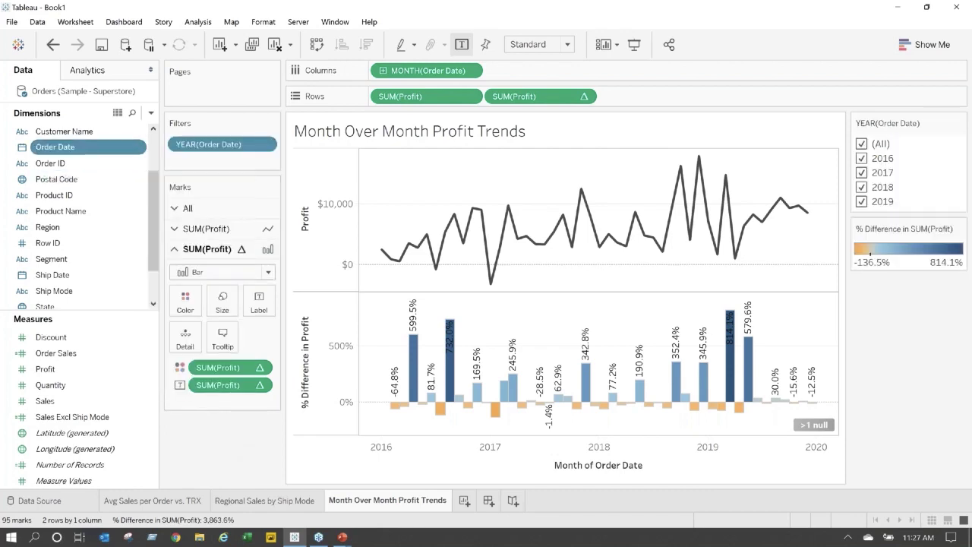
click(960, 122)
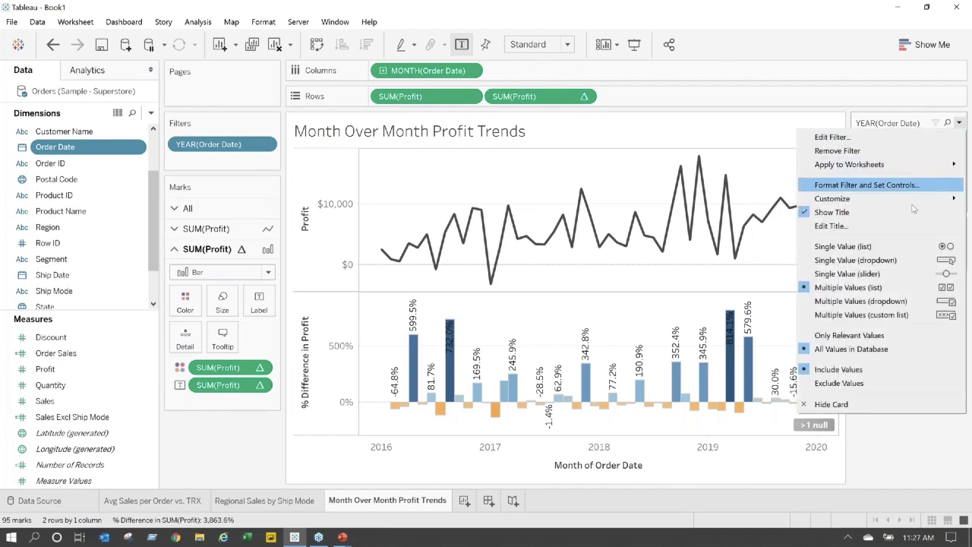
click(914, 245)
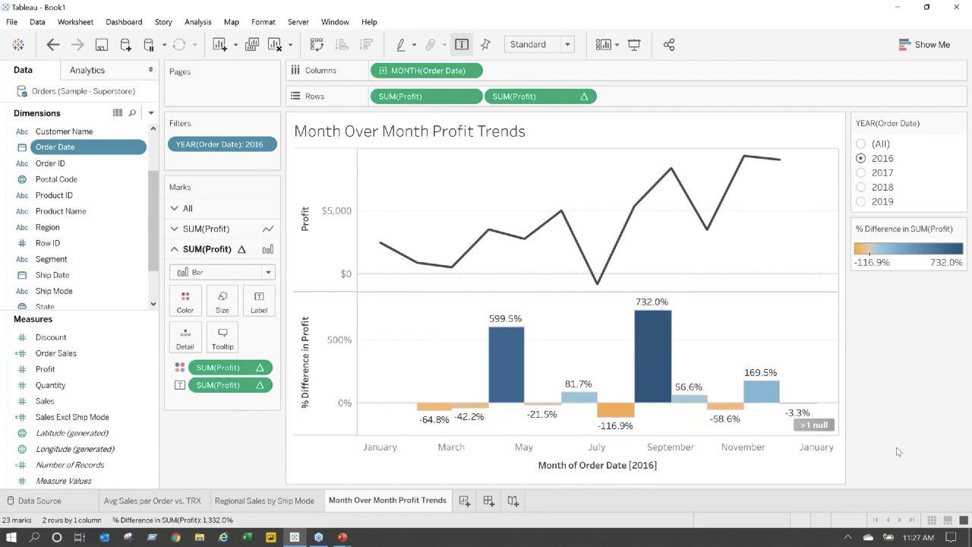
- Filter the charts to 2017, 2018 and 2019 in turn, and remove the Order Date year filter
click(332, 430)
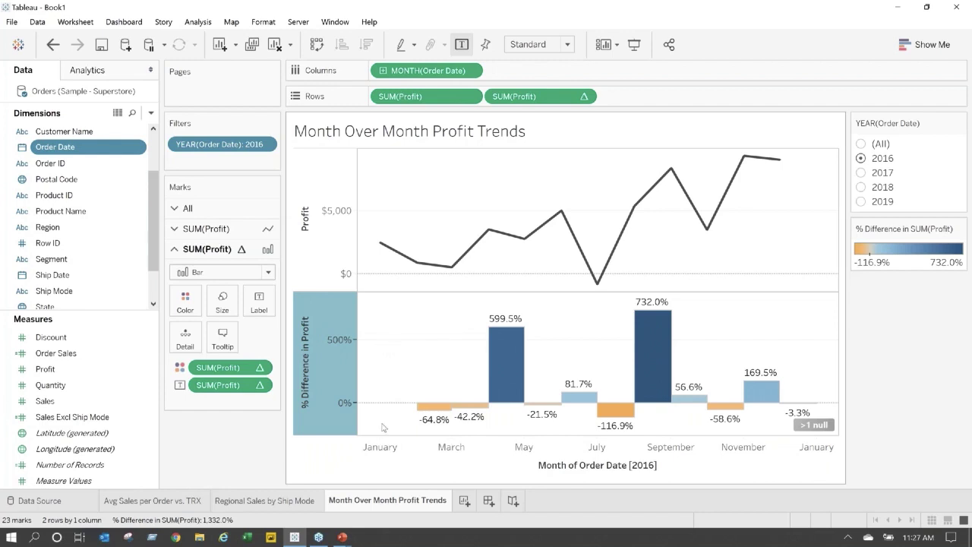
click(861, 173)
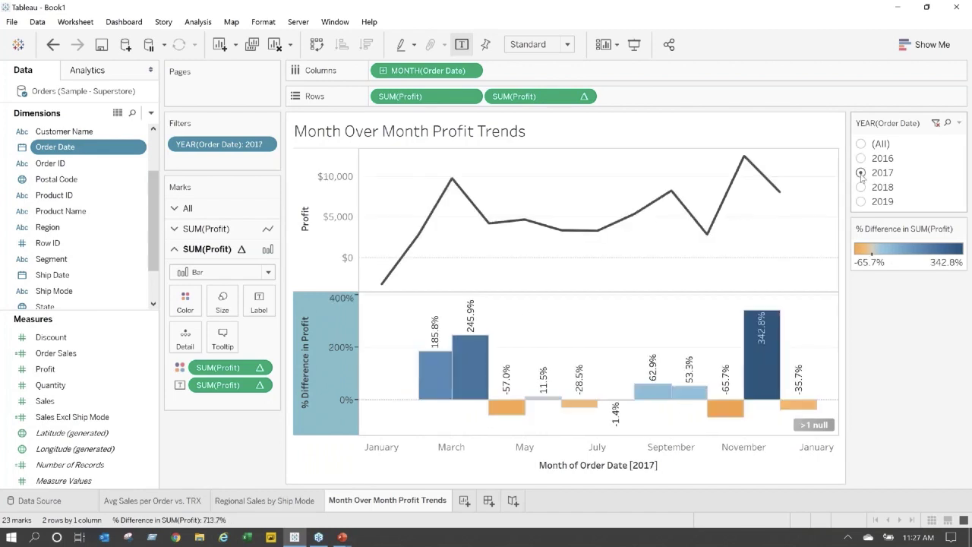
click(861, 188)
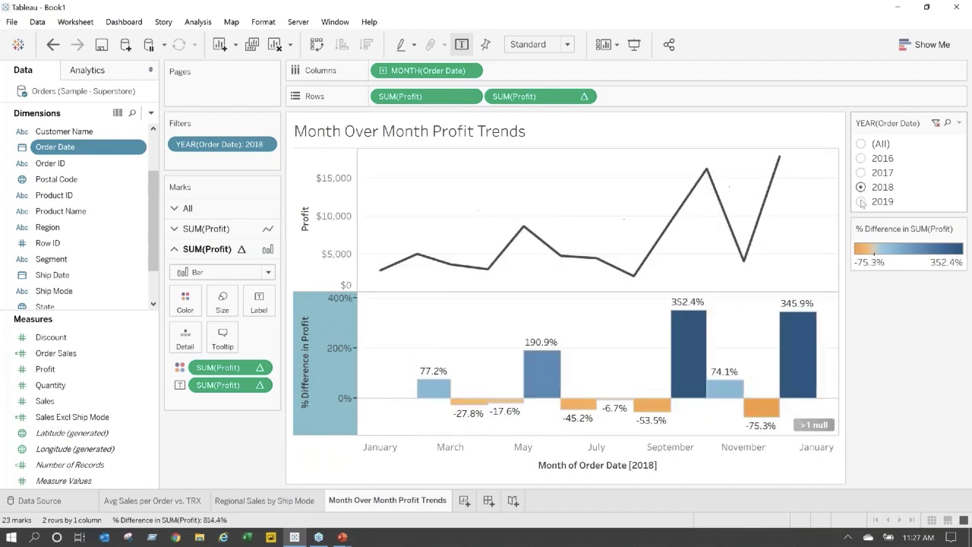
click(861, 202)
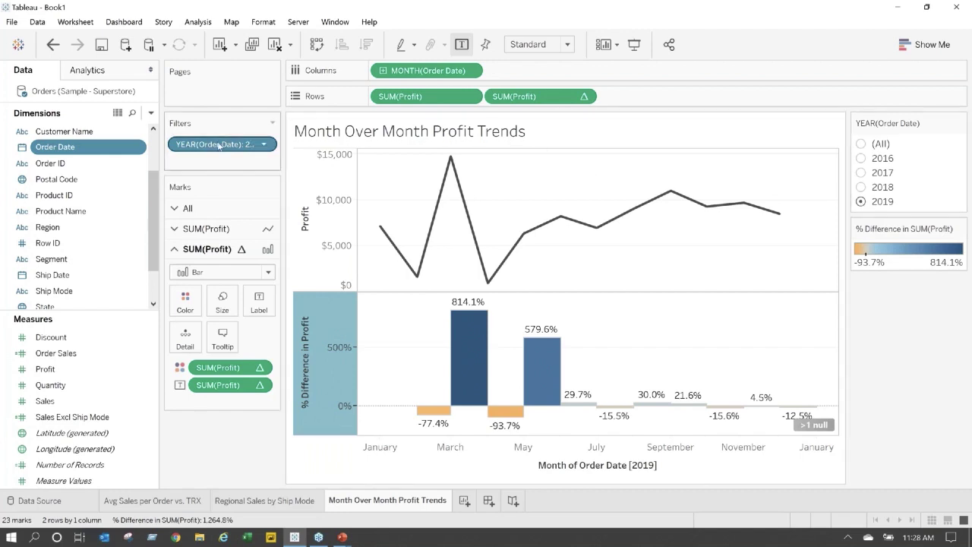
drag(219, 145, 237, 448)
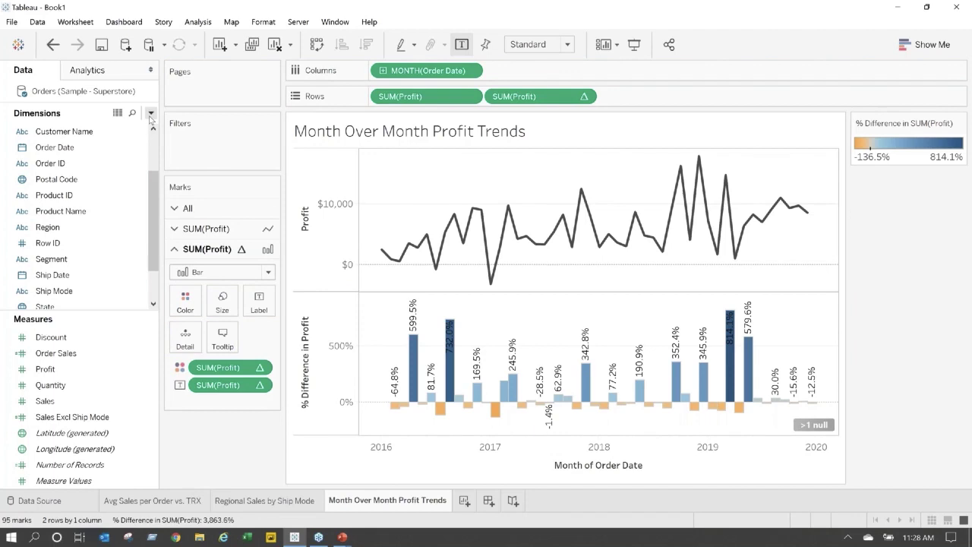
- Create a calculated field named Year Display Filter
click(151, 113)
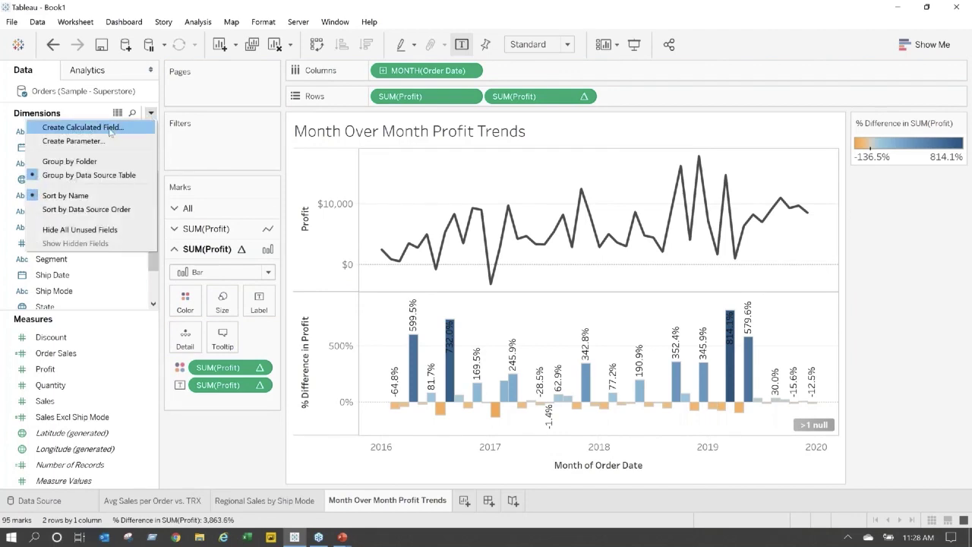
click(110, 129)
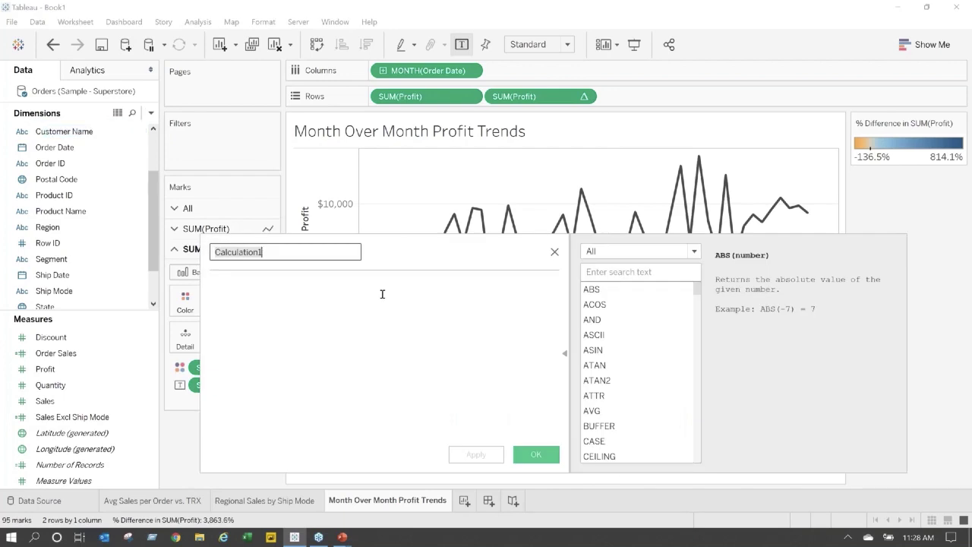
text(Year Display Filter)
- Define the Year Display Filter calculation as LOOKUP(MIN(YEAR([Order Date])), 0) and save the field
click(379, 305)
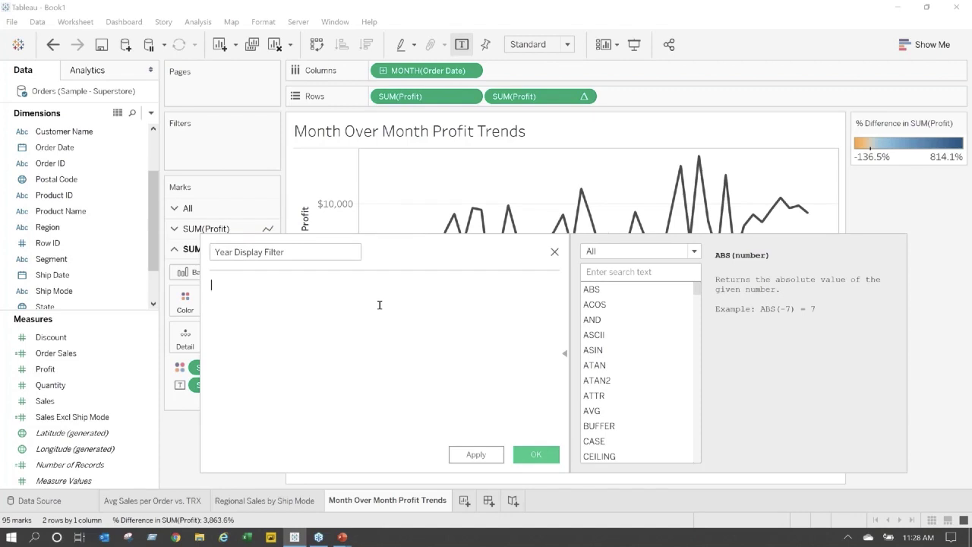
text(lo)
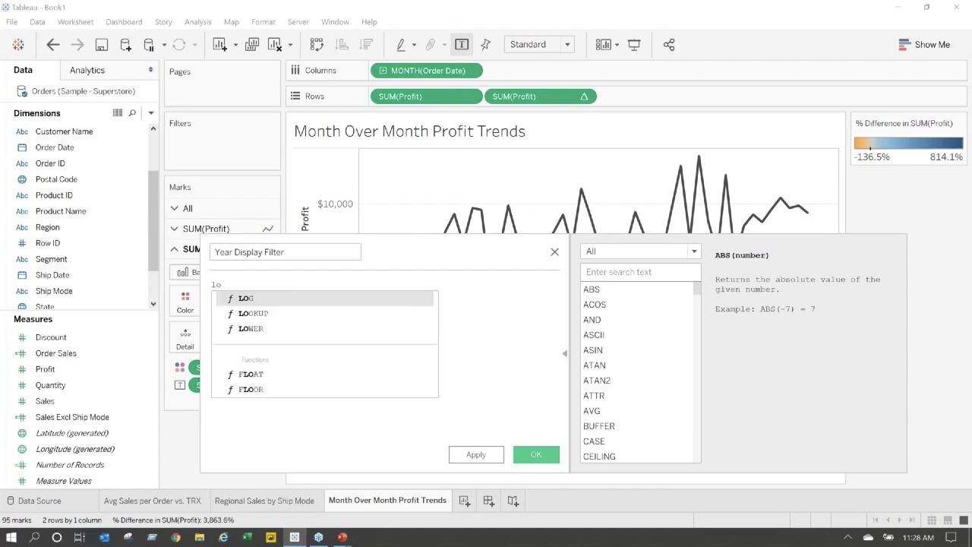
key(Down)
key(Return)
text(mi)
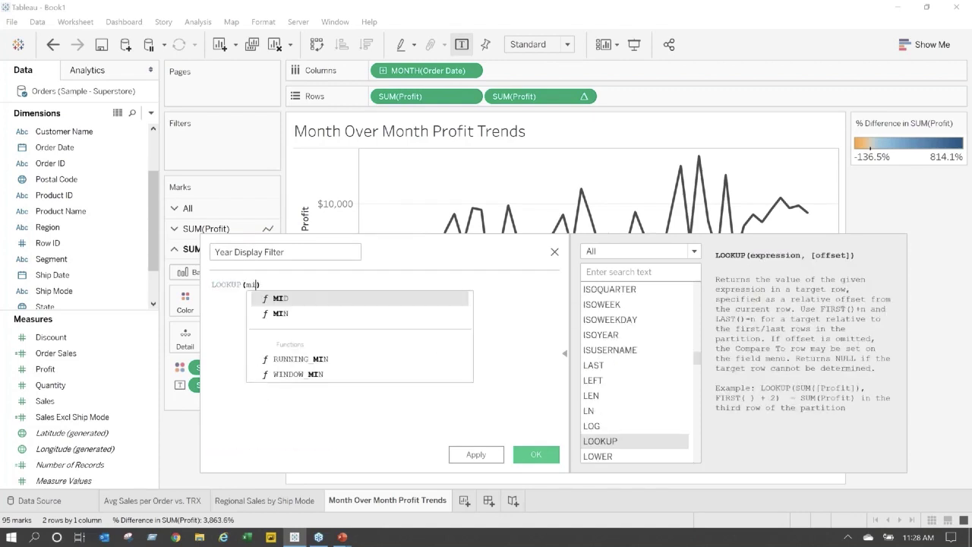
key(Down)
key(Return)
text(yea)
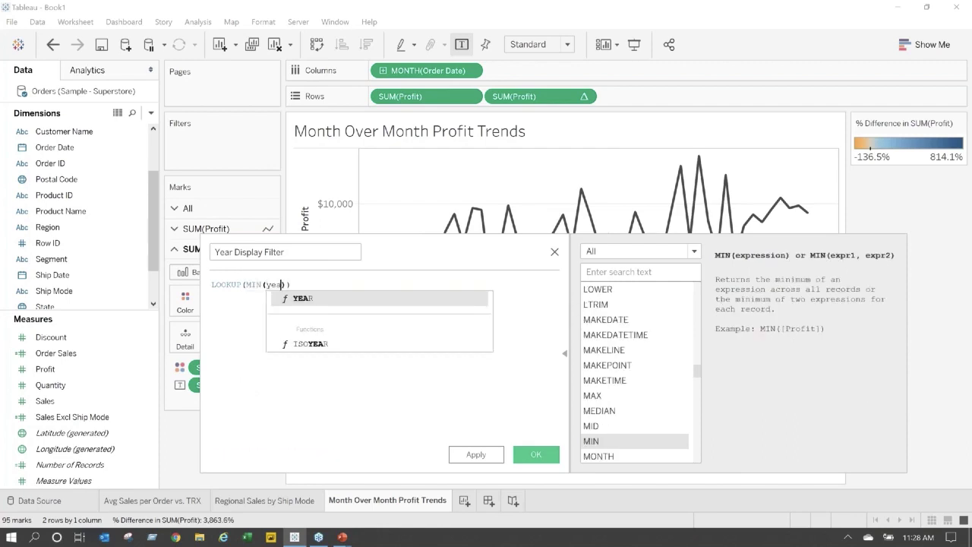
key(Return)
text(ord)
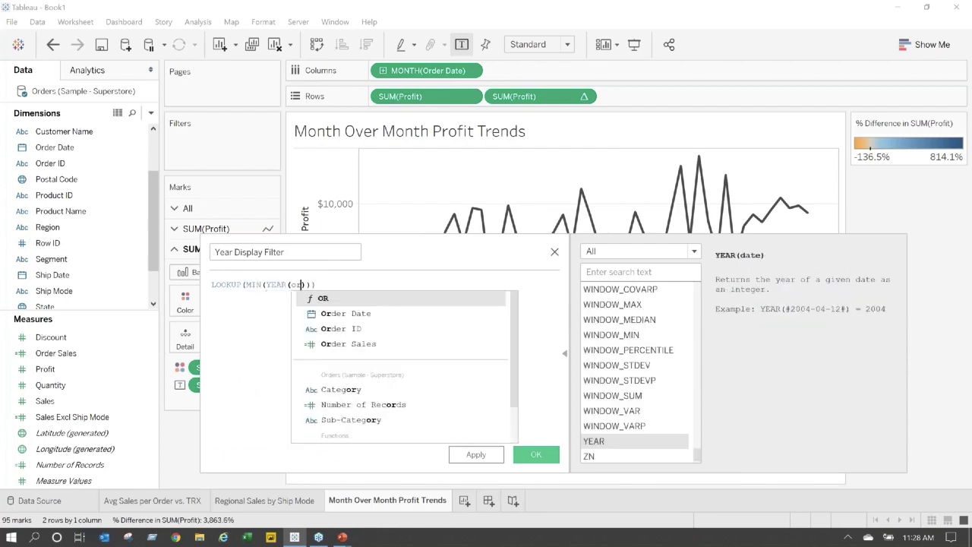
key(Return)
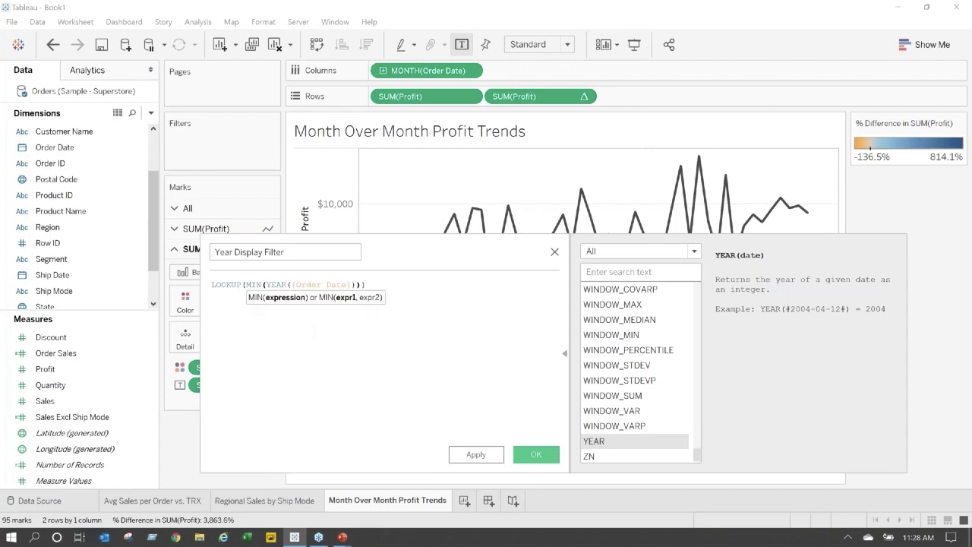
text())
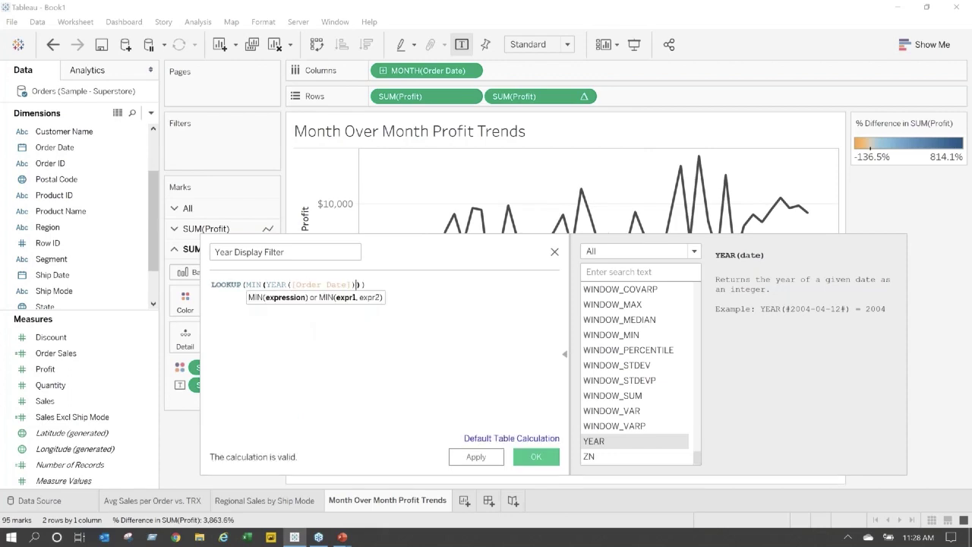
text(), )
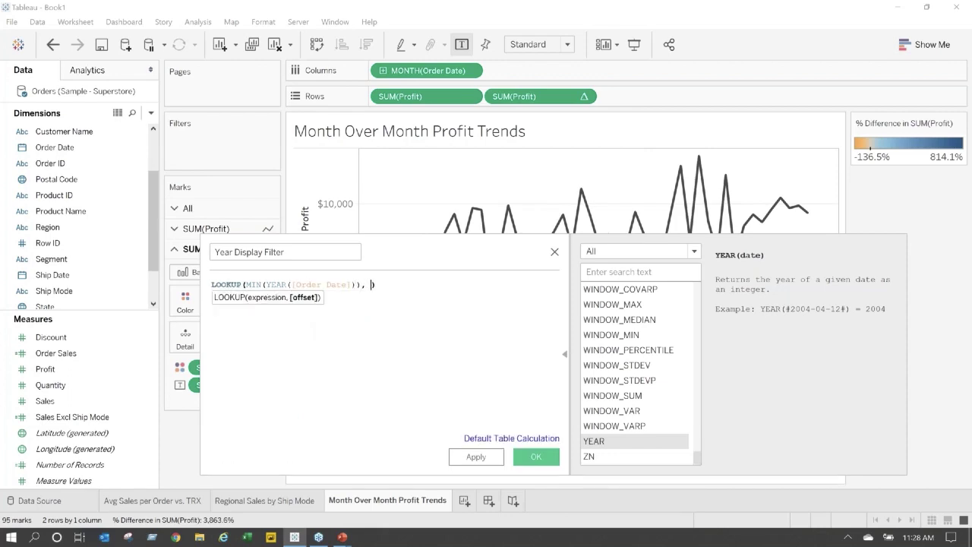
text(0)
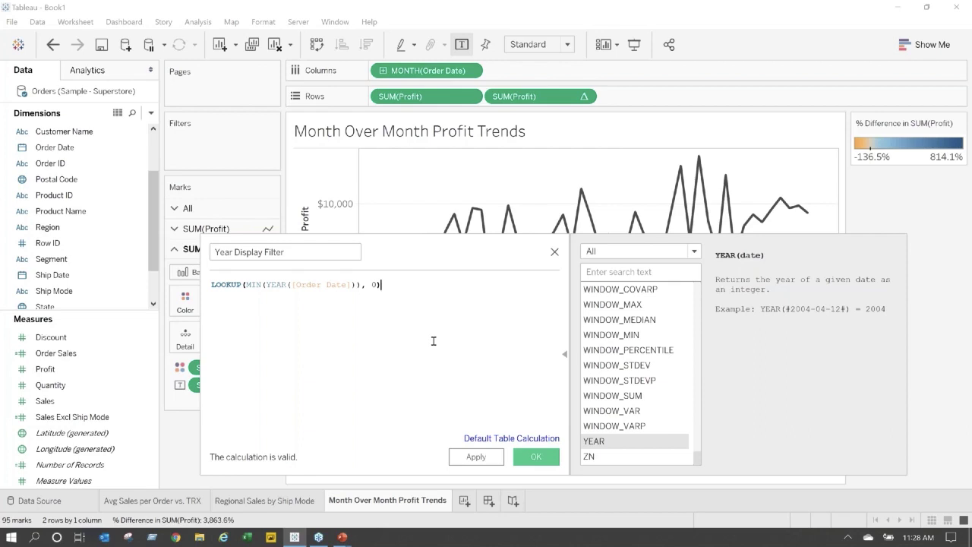
click(536, 457)
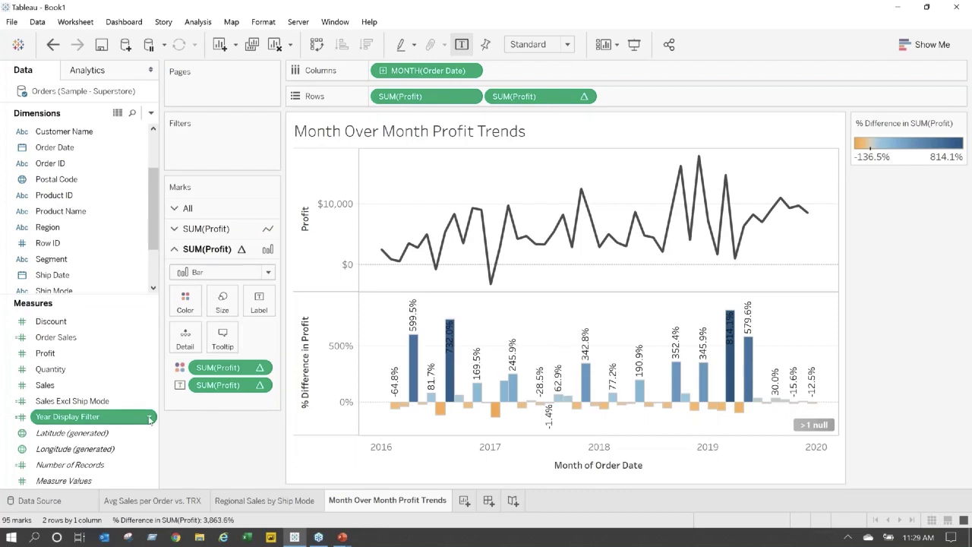
- Convert Year Display Filter to discrete and set its default number format to a custom number with 0 decimal places and no thousands separators
click(151, 418)
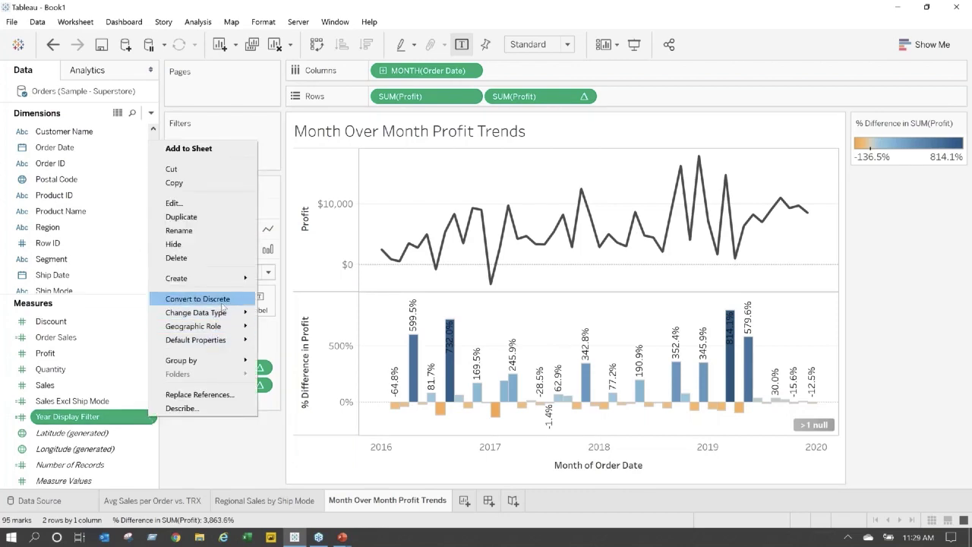
click(221, 302)
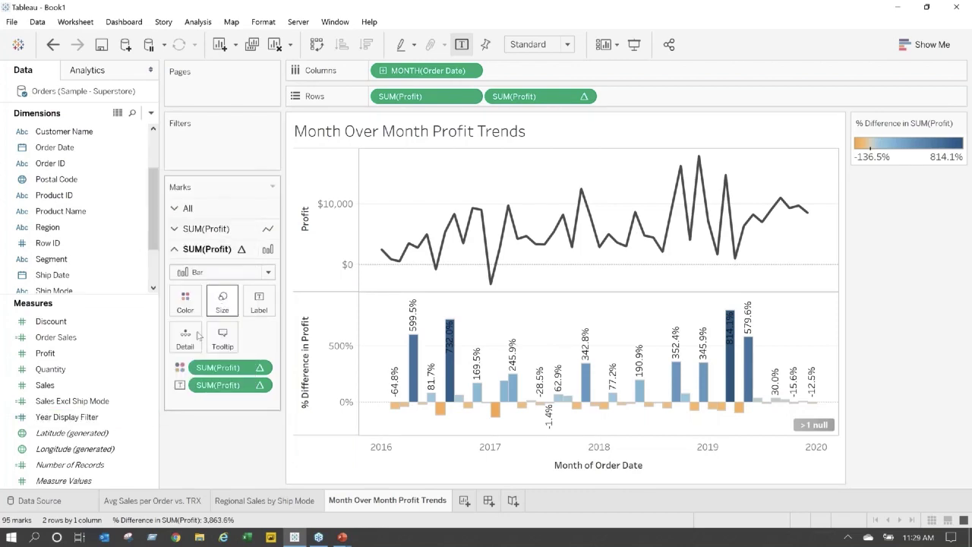
click(151, 423)
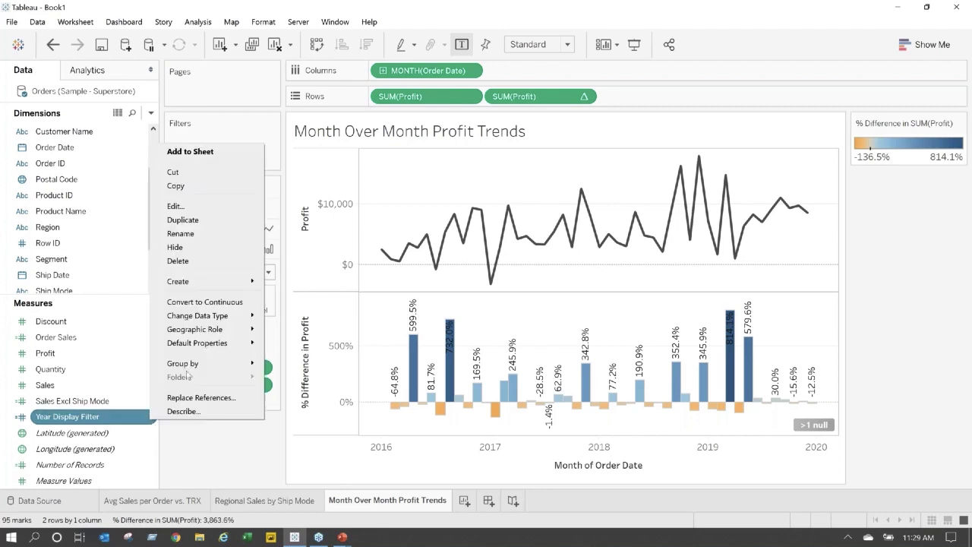
mouse_move(209, 350)
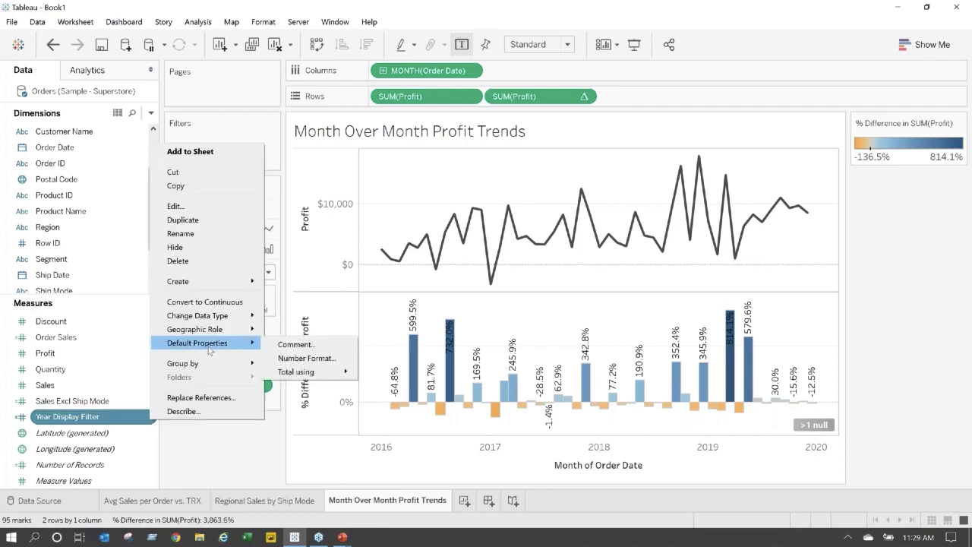
click(289, 362)
click(385, 192)
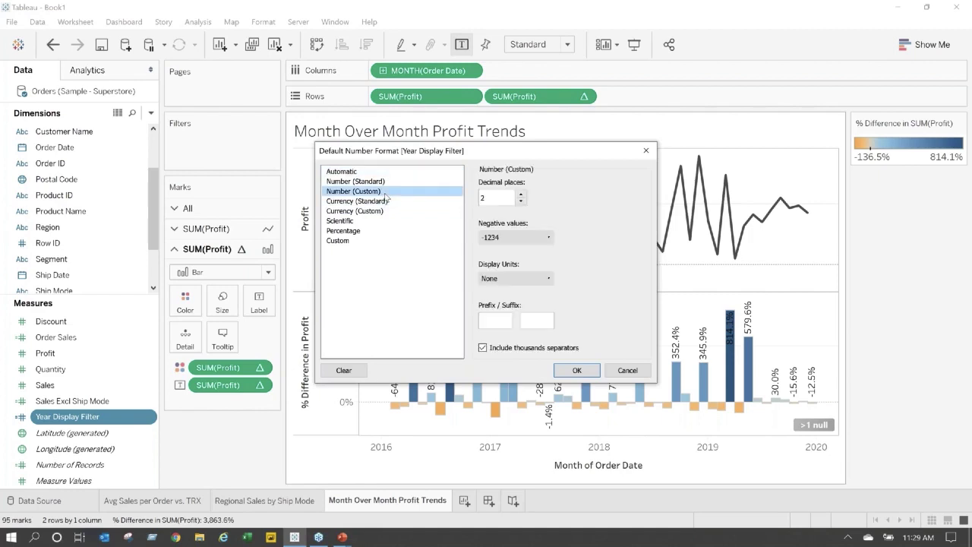
click(520, 201)
click(521, 201)
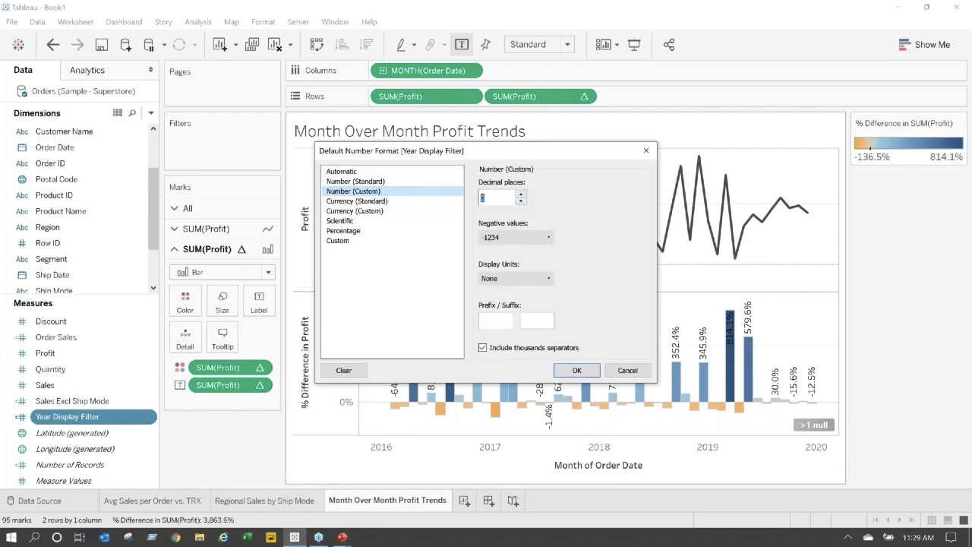
click(483, 348)
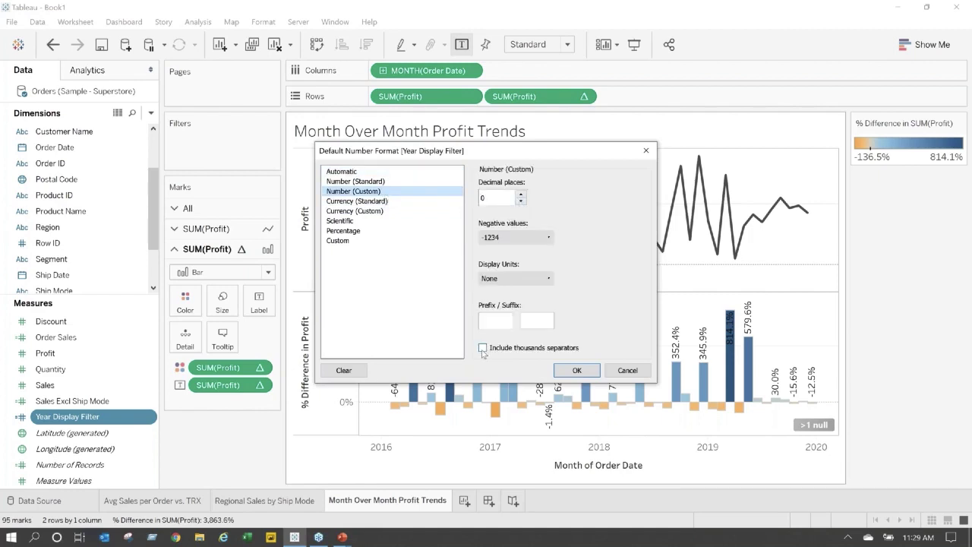
click(576, 370)
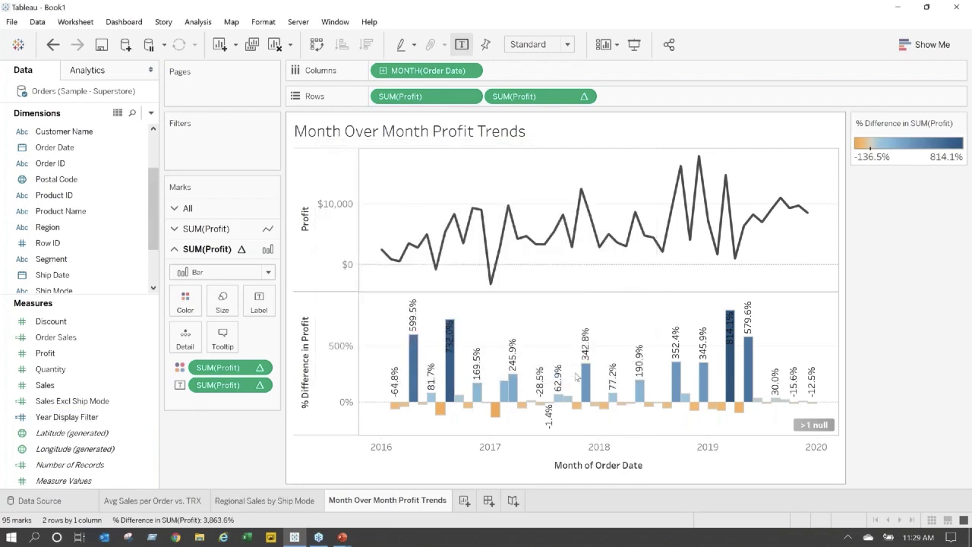
- Add Year Display Filter to the sheet's filters using all values
click(61, 422)
drag(61, 422, 184, 142)
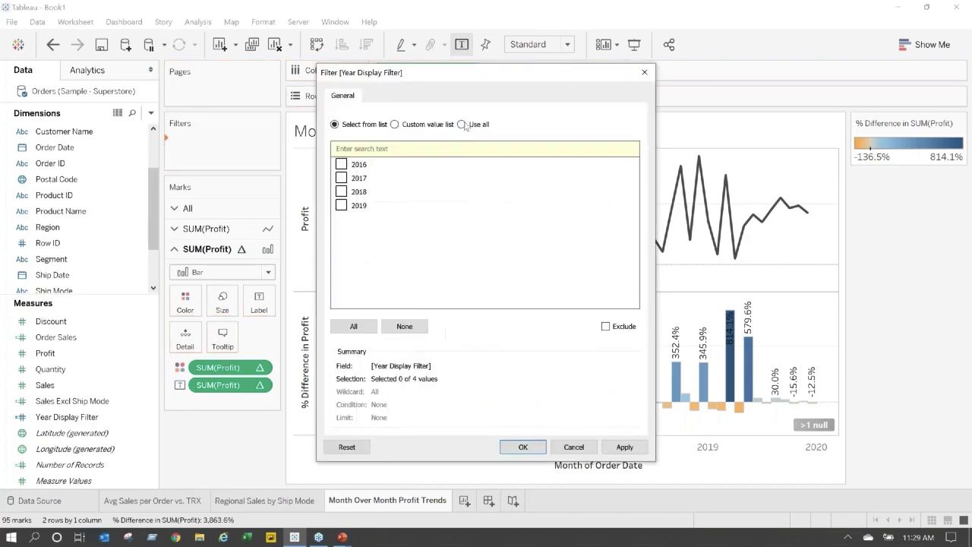
click(461, 126)
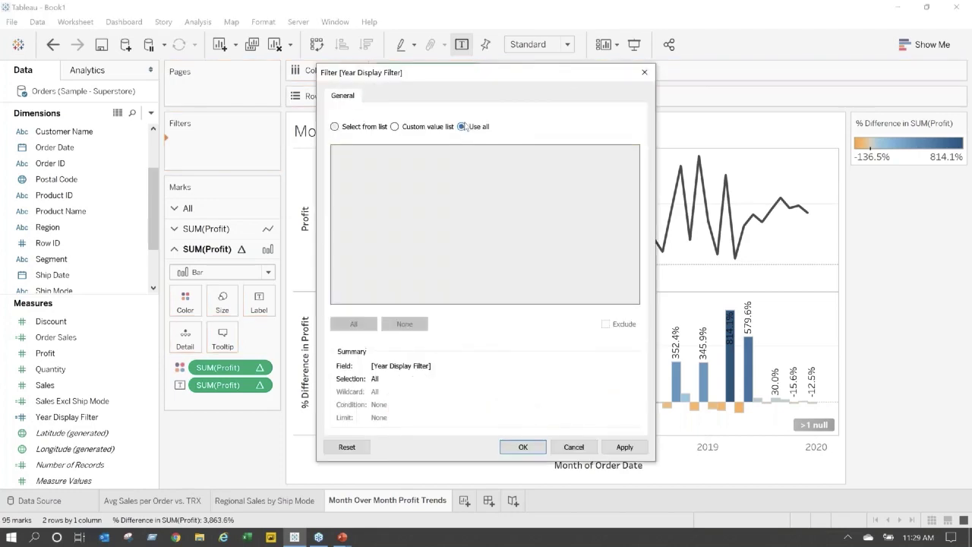
click(521, 447)
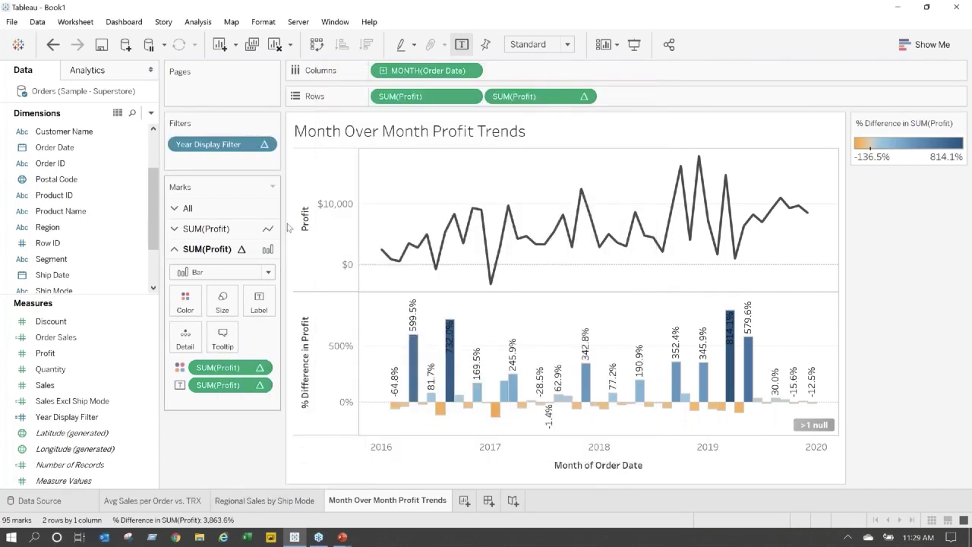
- Show the Year Display Filter control on the sheet as a single-value list
click(265, 147)
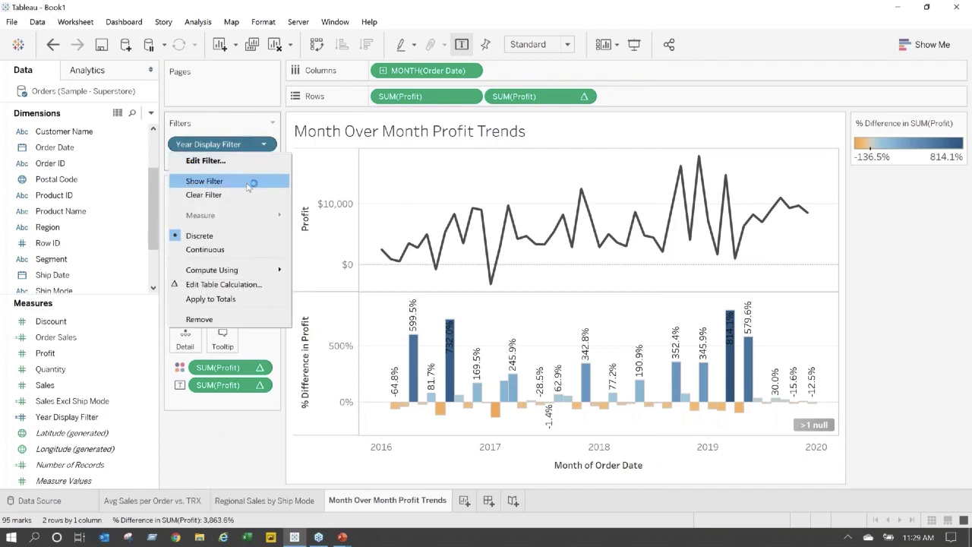
click(254, 183)
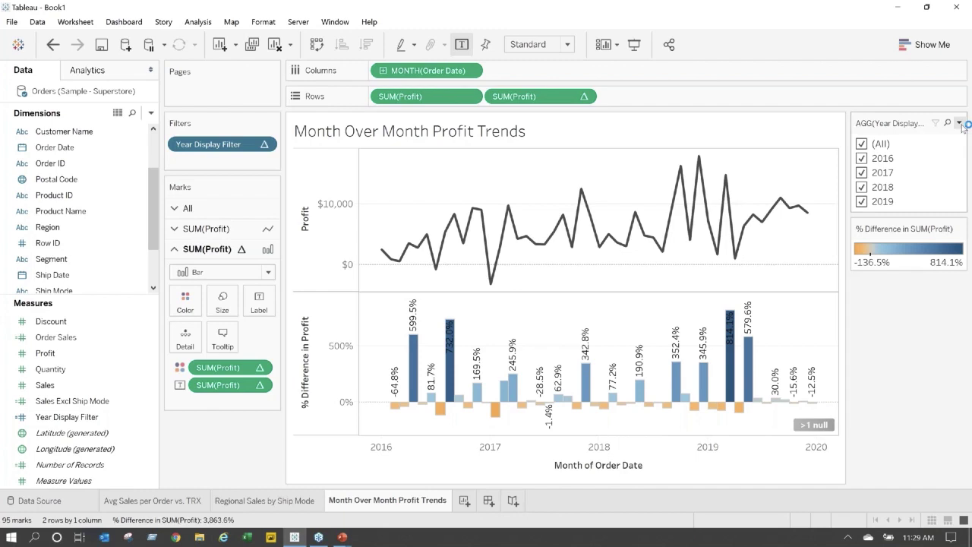
click(960, 124)
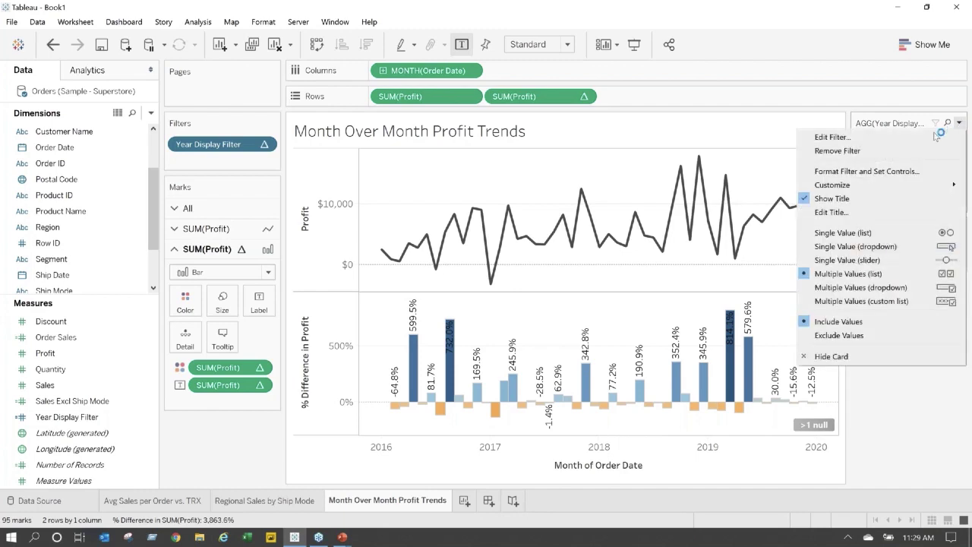
click(888, 233)
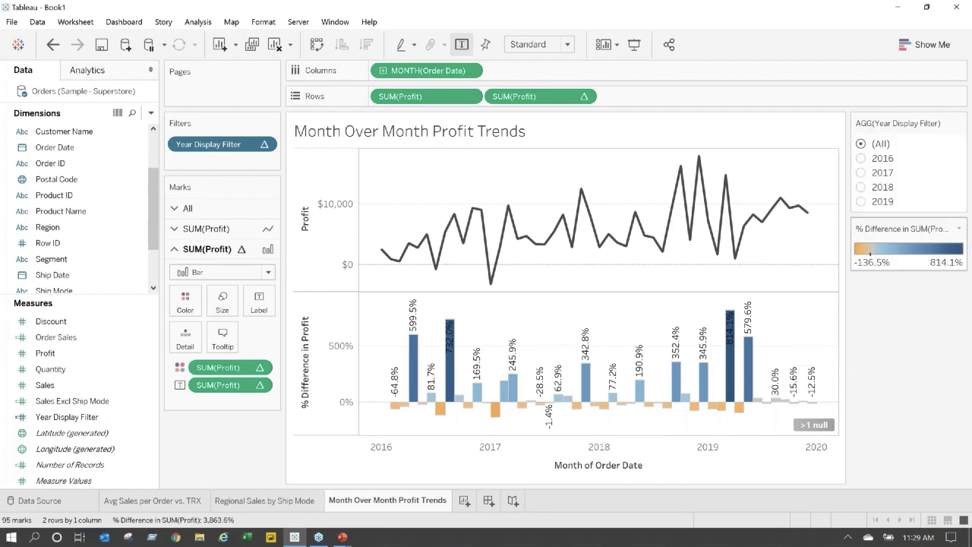
- Filter the charts with Year Display Filter to 2016, 2017, 2018 and 2019 in turn
click(860, 159)
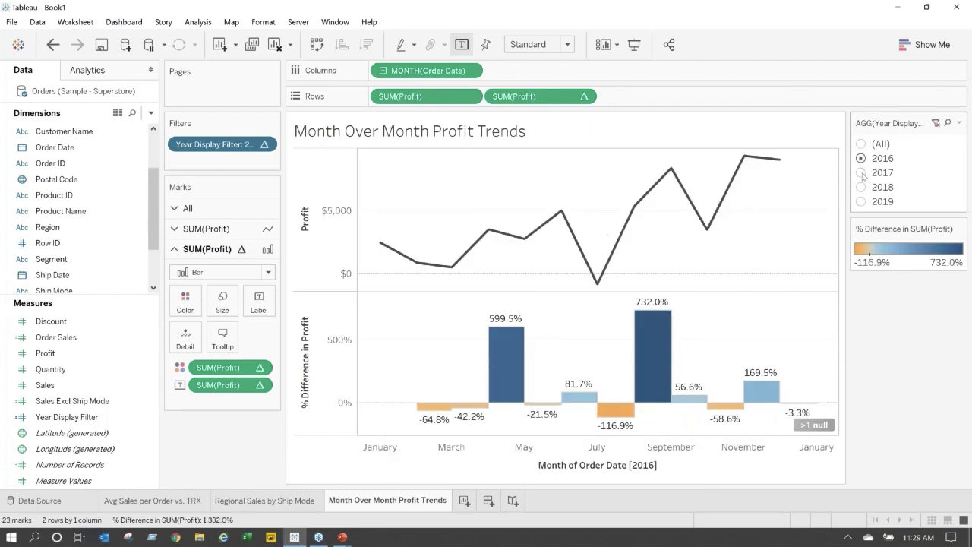
click(862, 174)
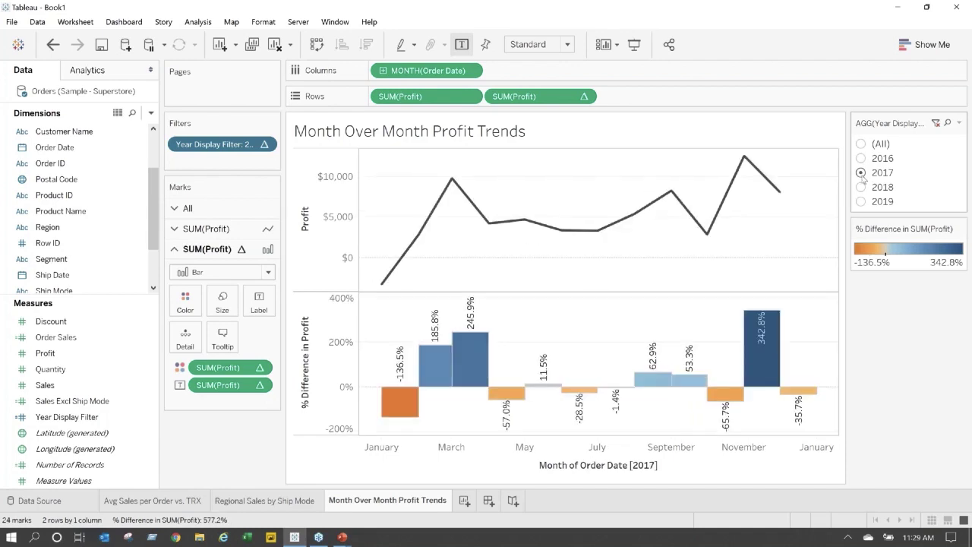
click(861, 188)
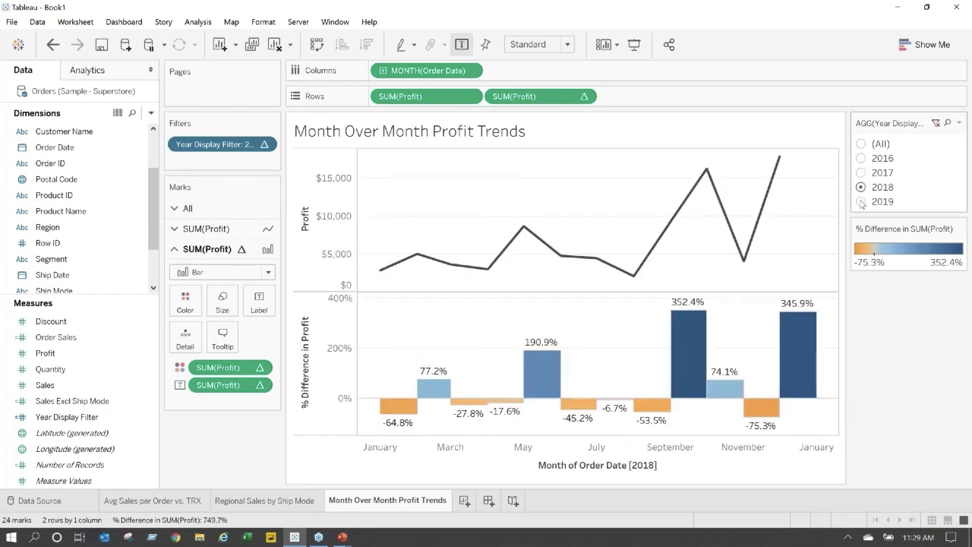
click(862, 202)
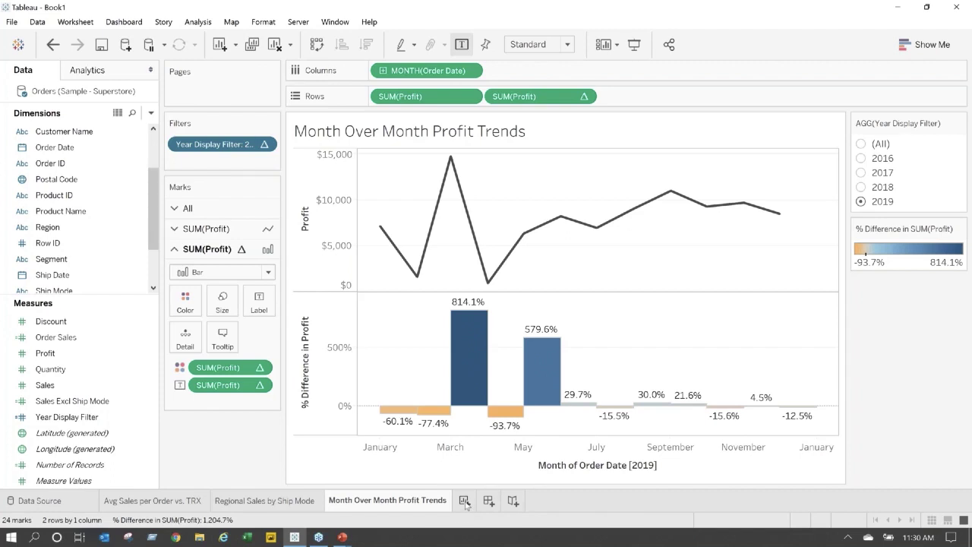
- Add a new worksheet and name it Weighted Moving Average
click(464, 501)
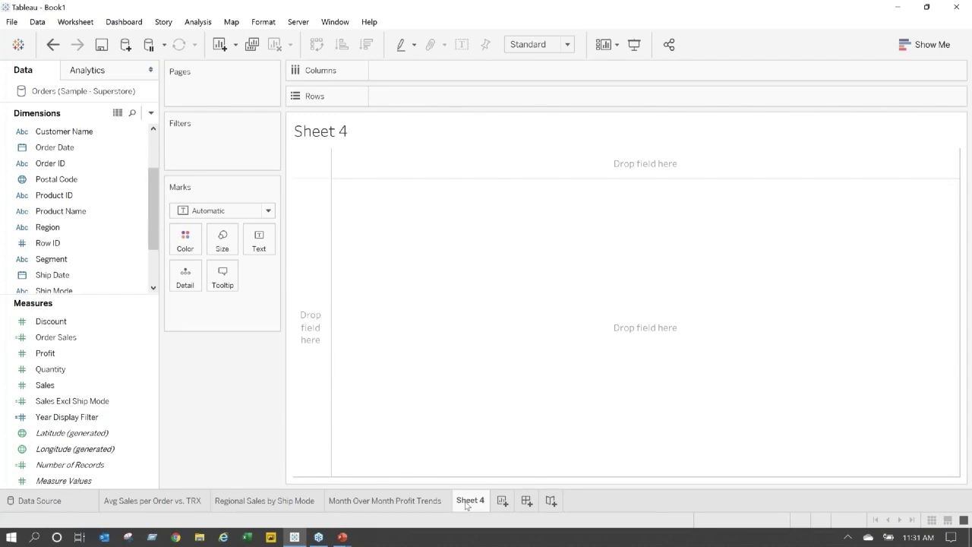
double_click(468, 502)
text(Weighted Mov)
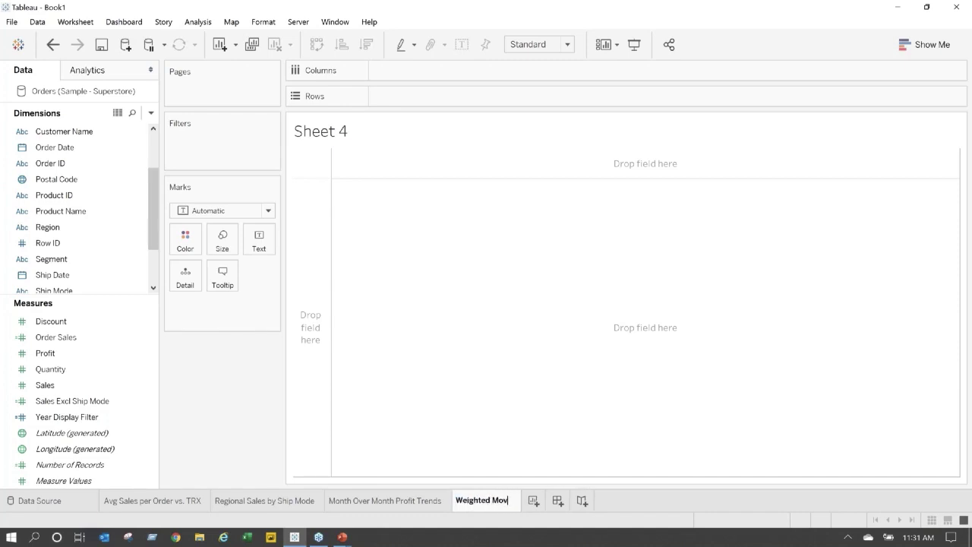
text(ing Average)
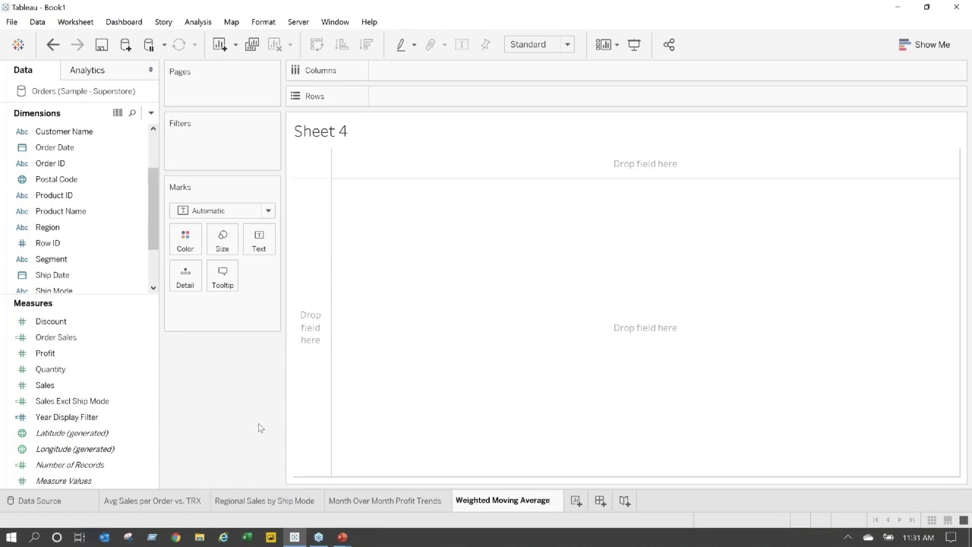
key(Return)
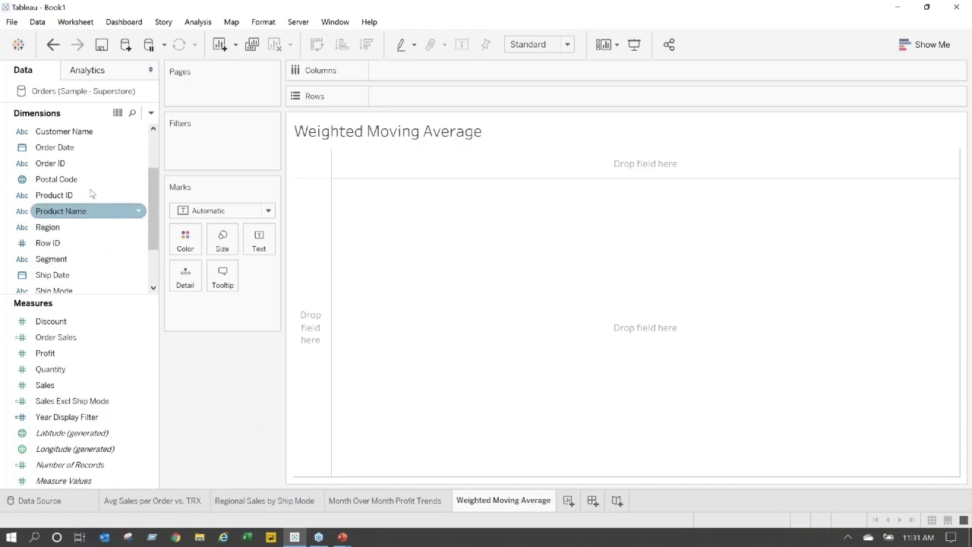
- Plot the sum of Profit as a line over continuous months of Order Date
click(85, 152)
drag(86, 152, 373, 70)
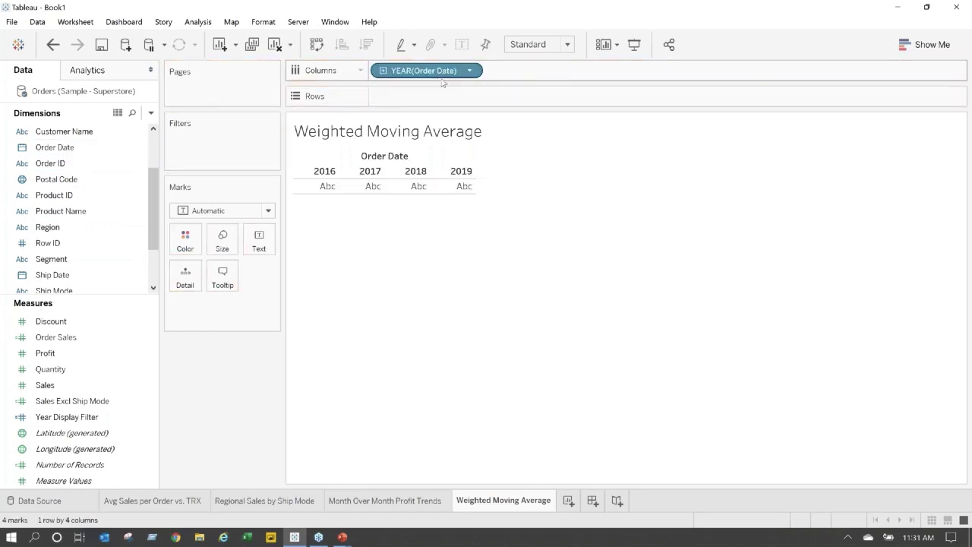
click(470, 70)
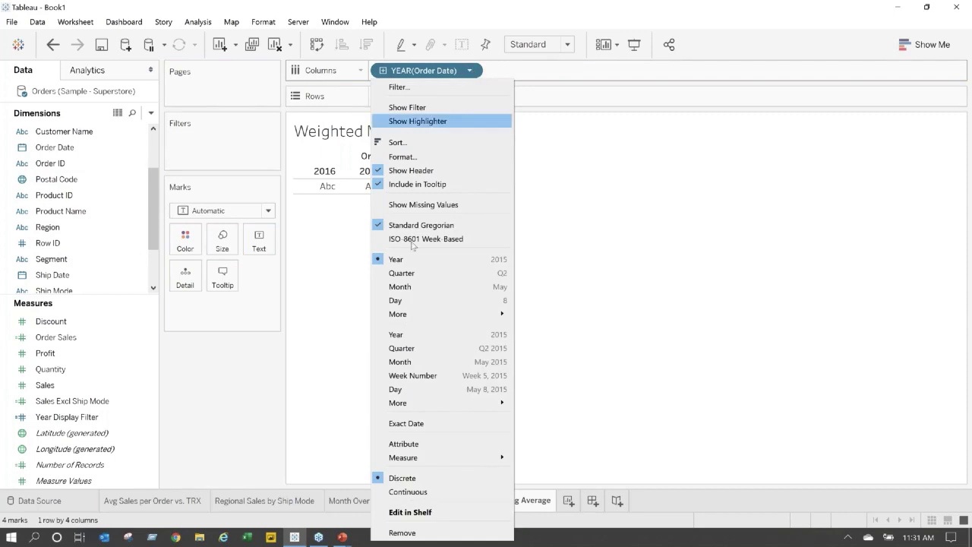
click(430, 363)
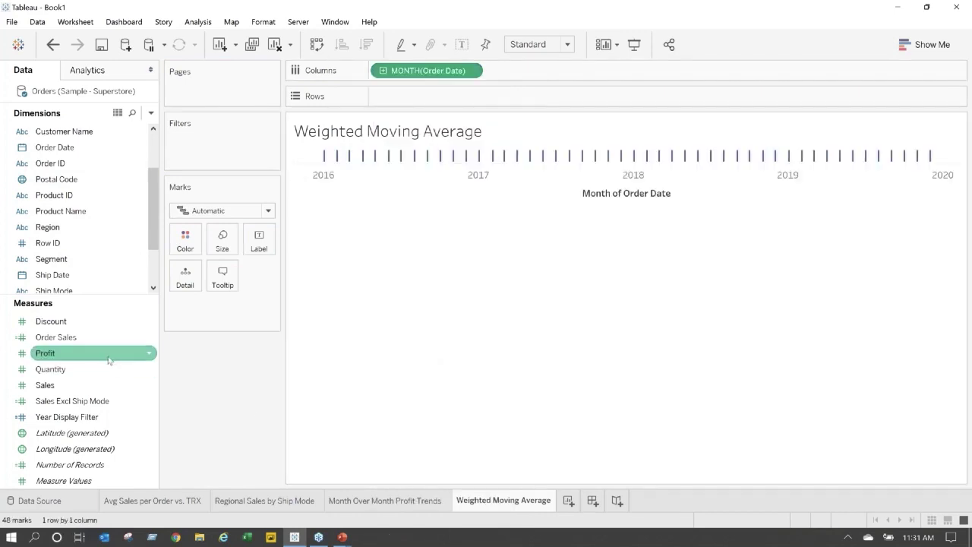
drag(108, 360, 470, 98)
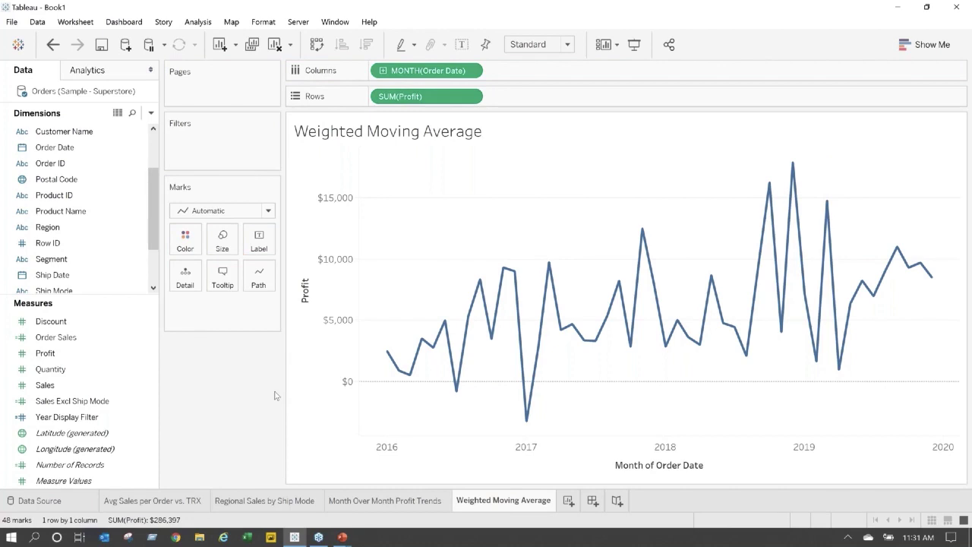
- Show a year filter for Order Date as a single-value list on the Weighted Moving Average sheet, with 2016 selected
click(139, 149)
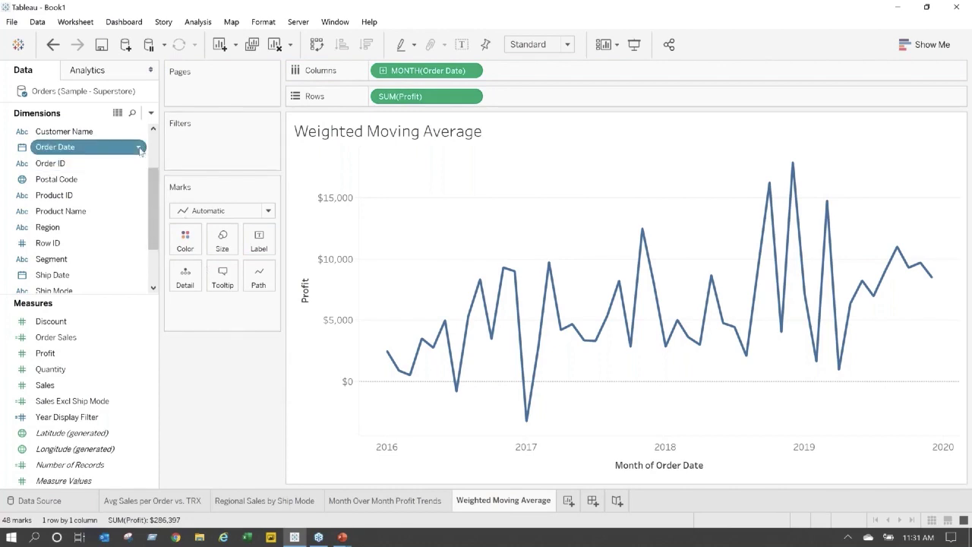
click(140, 150)
click(182, 167)
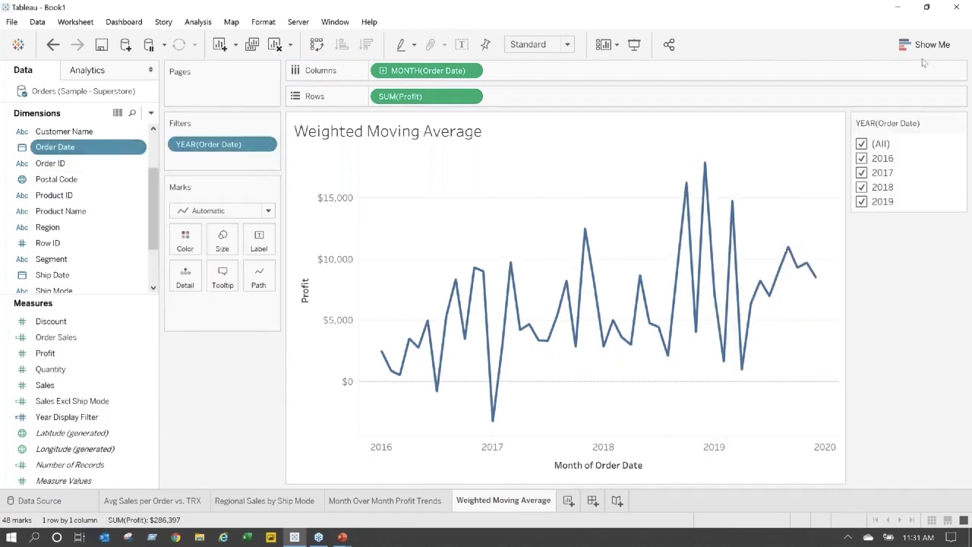
click(959, 122)
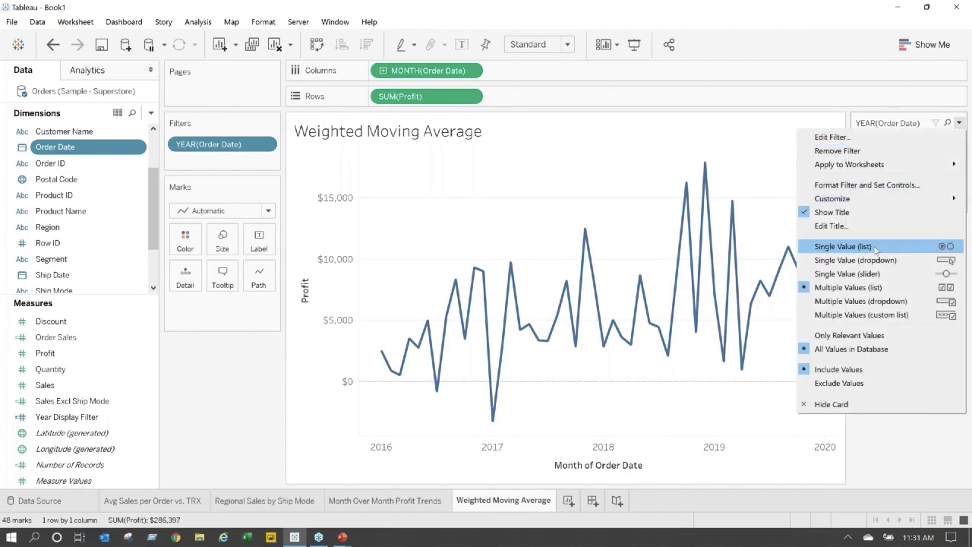
click(875, 247)
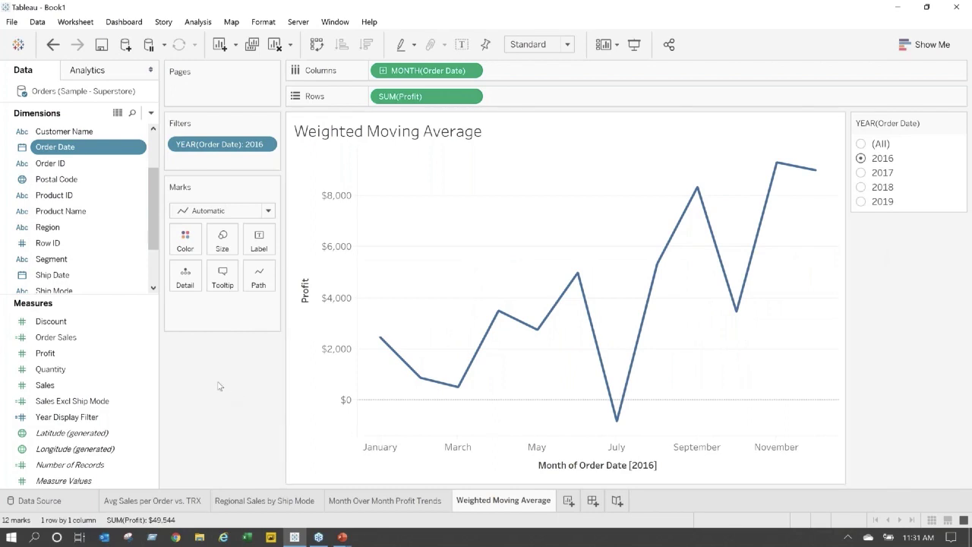
- Create a calculated field named Profit Moving Average
click(151, 113)
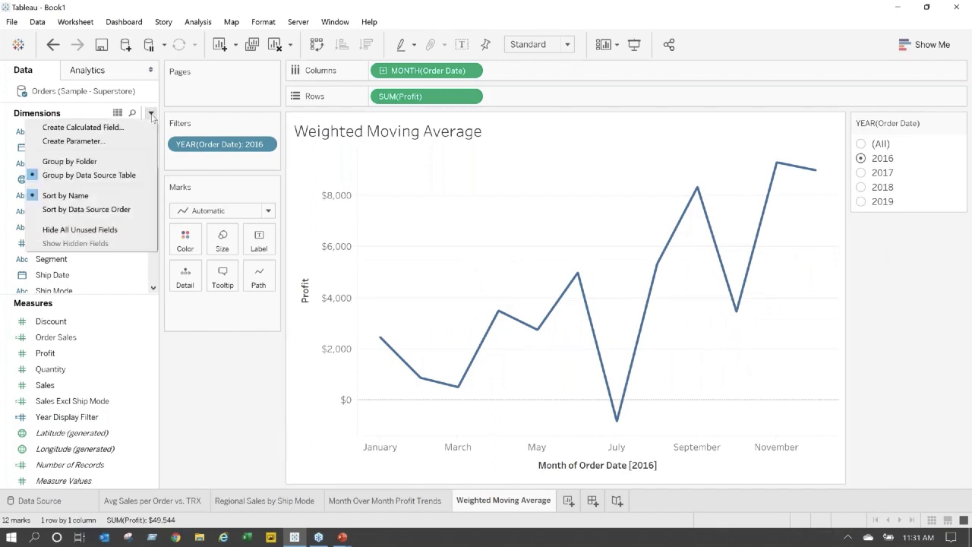
click(97, 133)
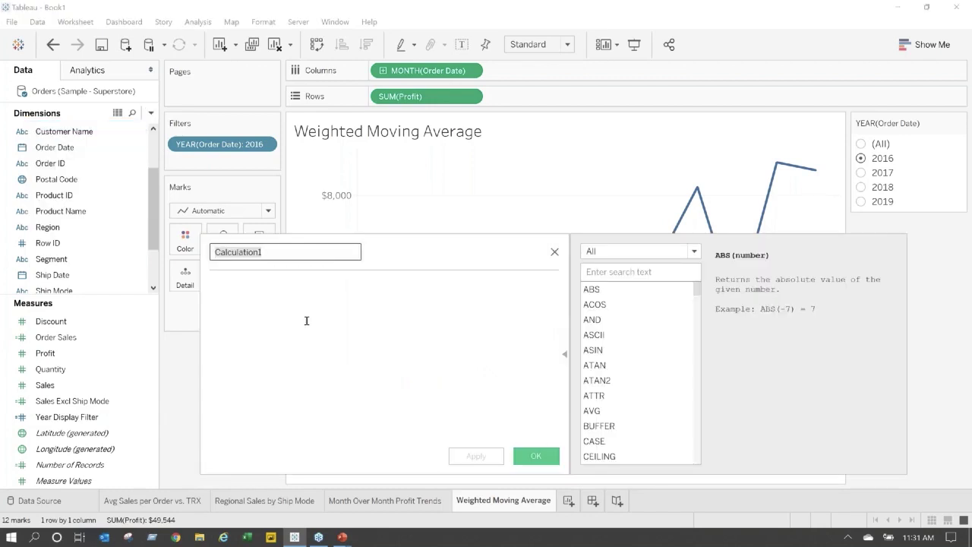
text(Pro)
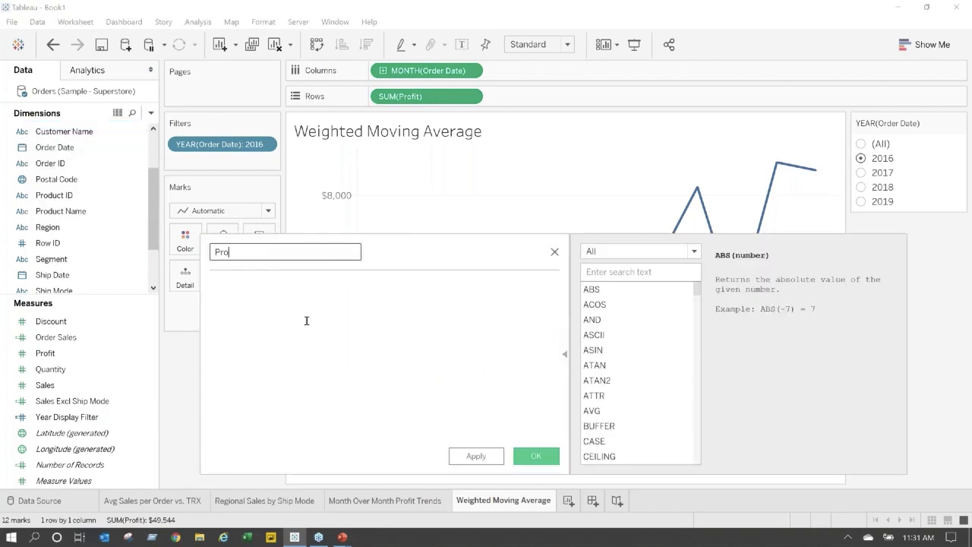
text(fit Moving Average)
click(301, 320)
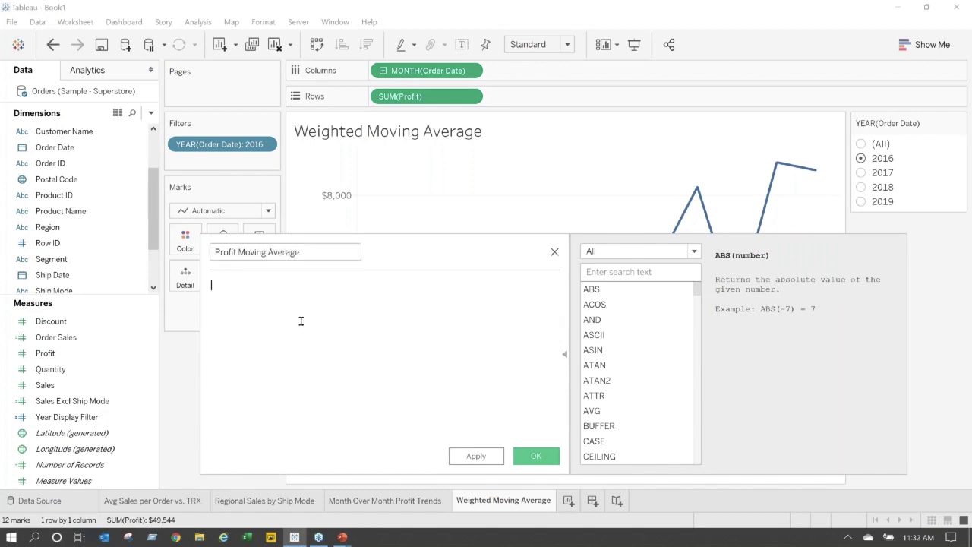
- Define Profit Moving Average with the formula WINDOW_AVG(SUM([Profit]), FIRST(), 0) and save the calculated field
text(win)
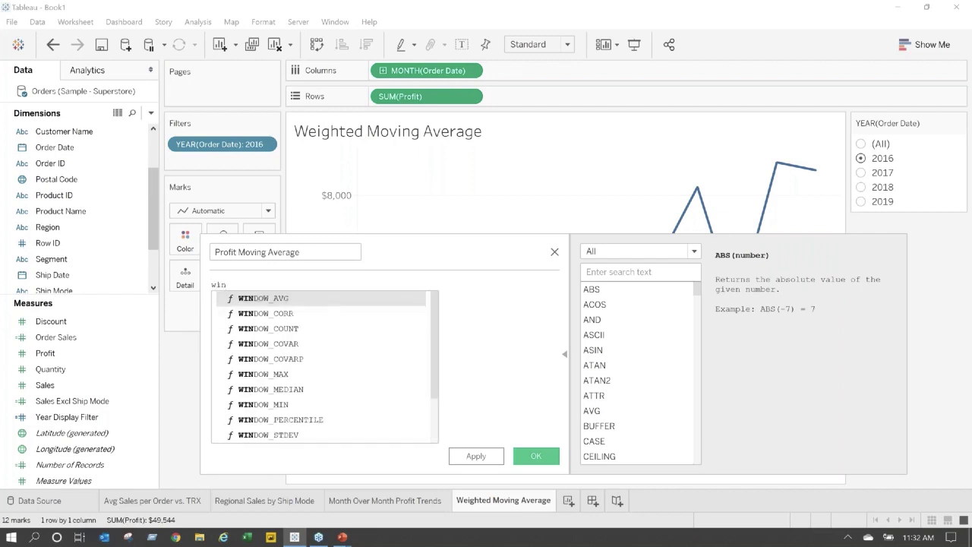
key(Return)
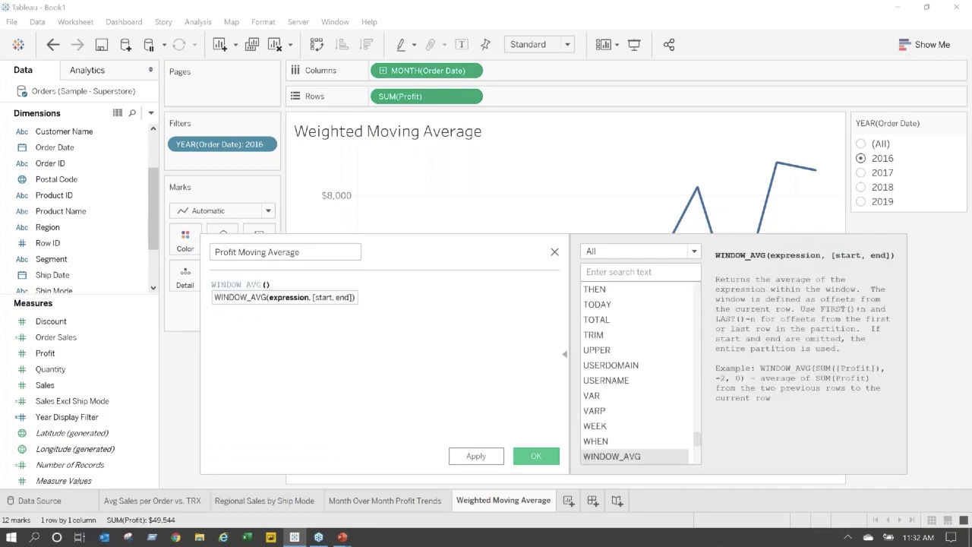
text(sum)
key(Return)
text(prof)
key(Return)
text())
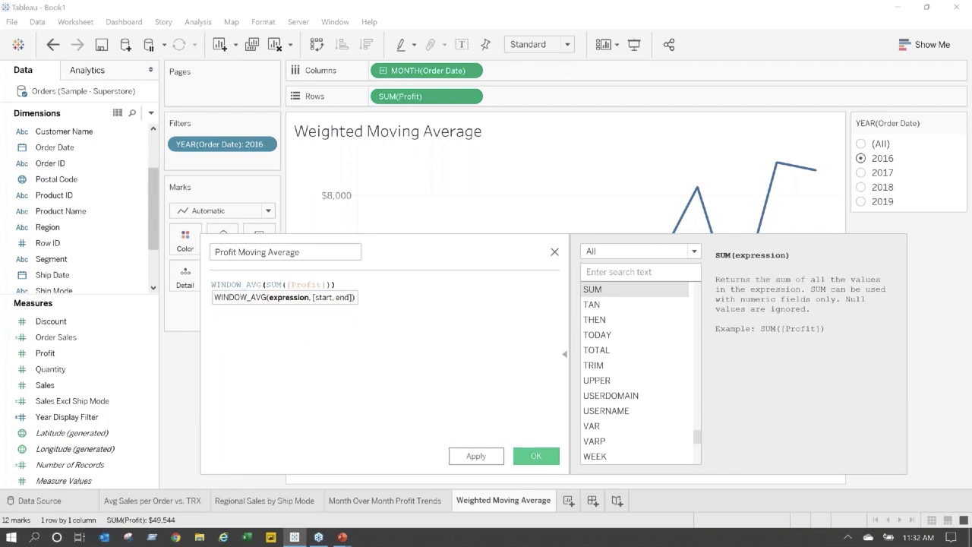
text(, )
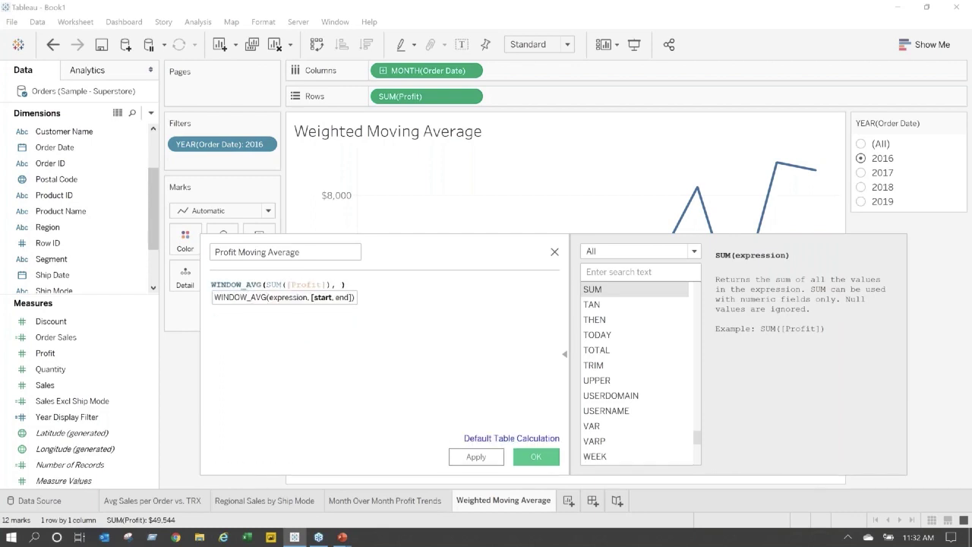
text(fir)
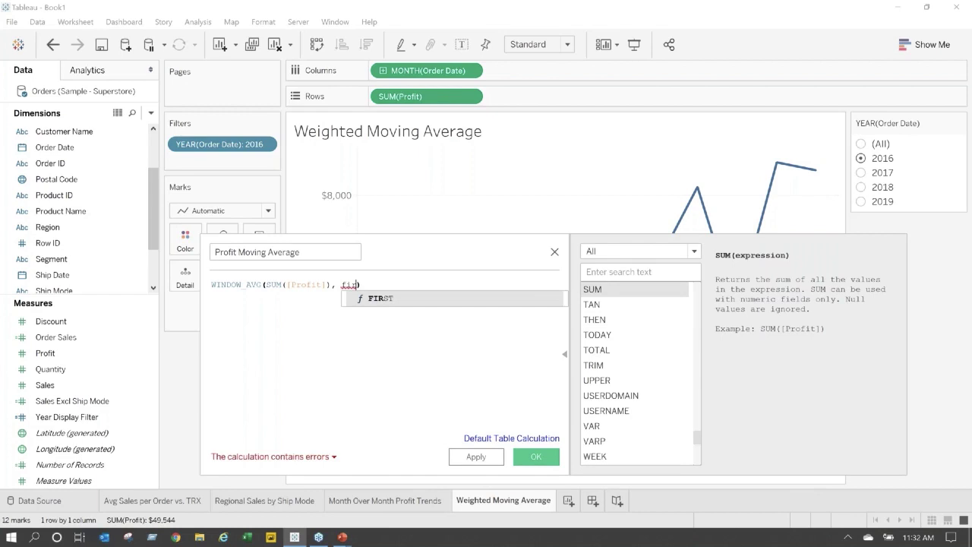
key(Return)
text(, 0)
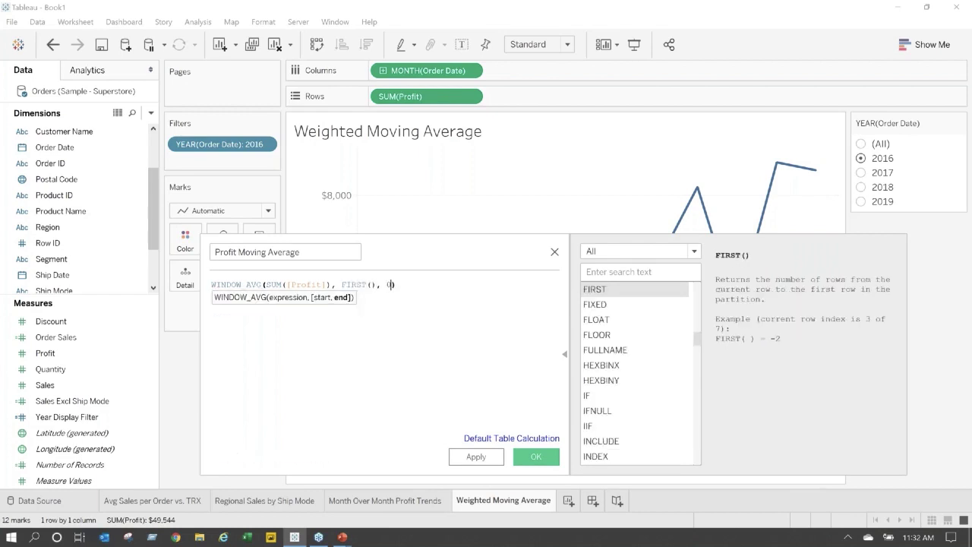
text())
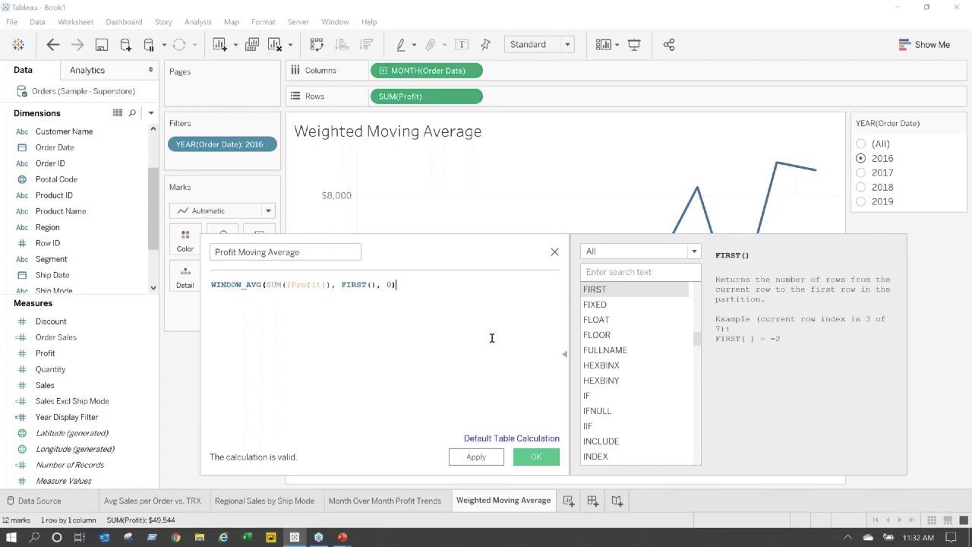
click(535, 456)
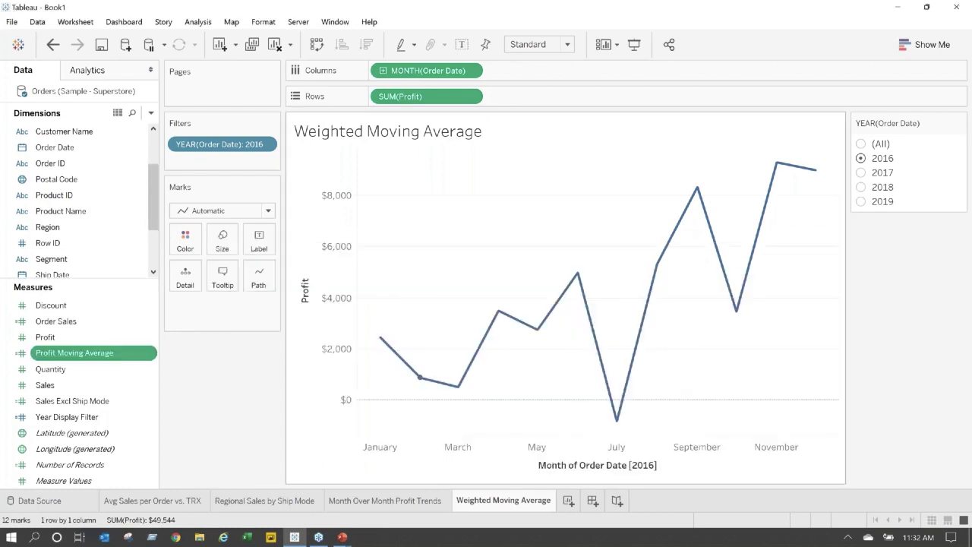
- Set the default number format of Profit Moving Average to Currency (Custom) with fewer decimal places
click(148, 356)
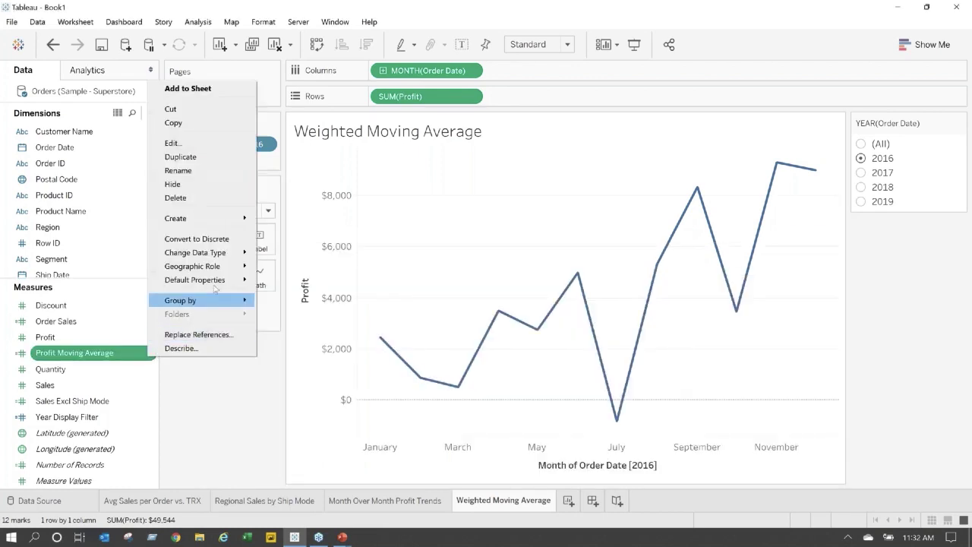
mouse_move(216, 282)
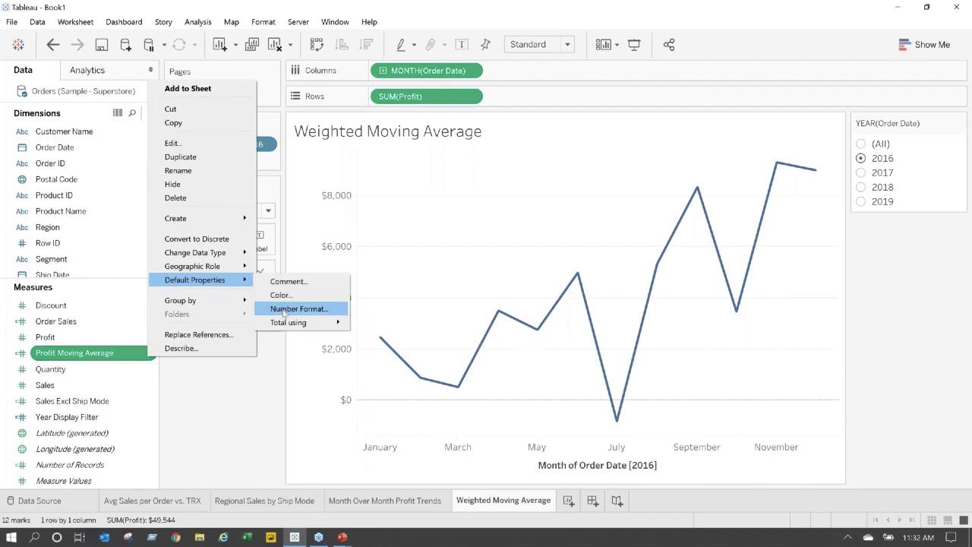
click(283, 309)
click(372, 210)
click(521, 201)
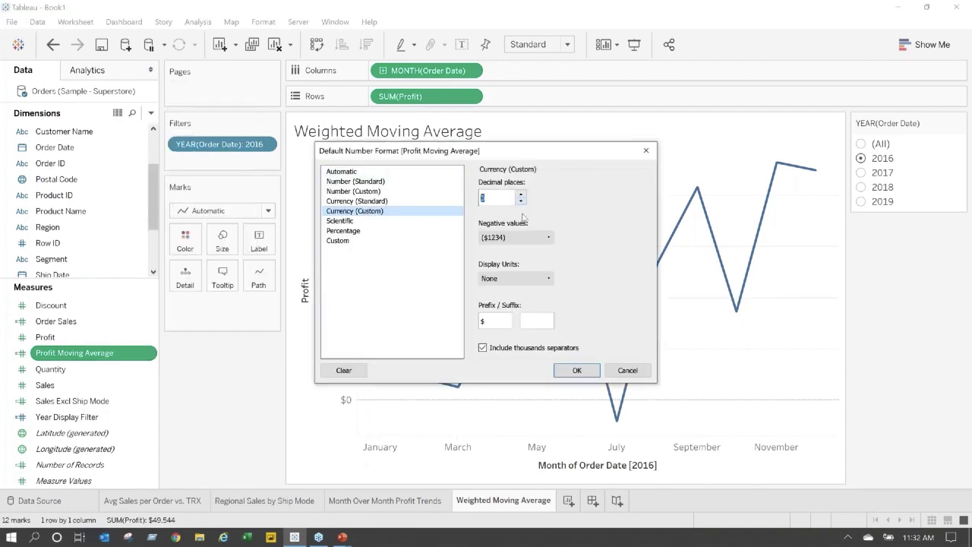
click(576, 371)
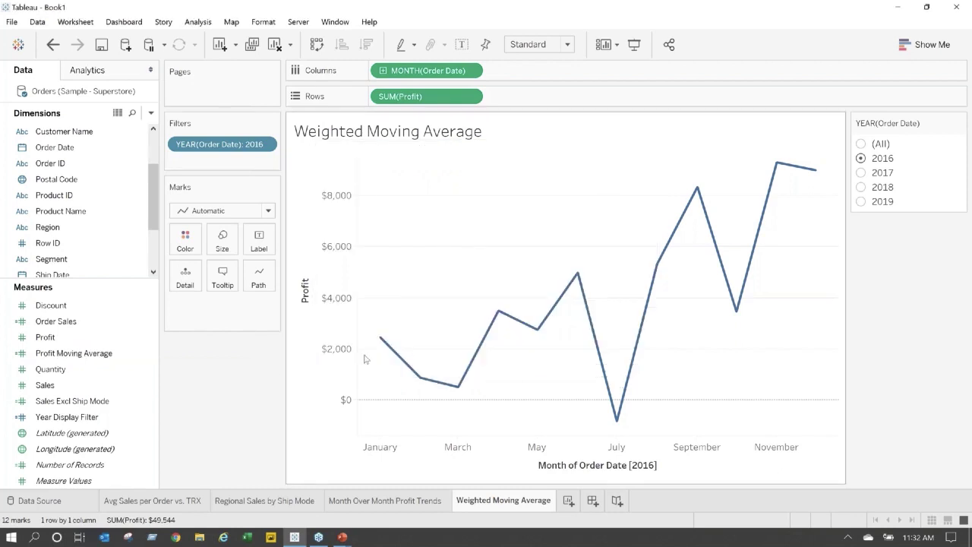
- Add Profit Moving Average to the chart on the same vertical axis as Profit
click(74, 353)
drag(74, 353, 324, 303)
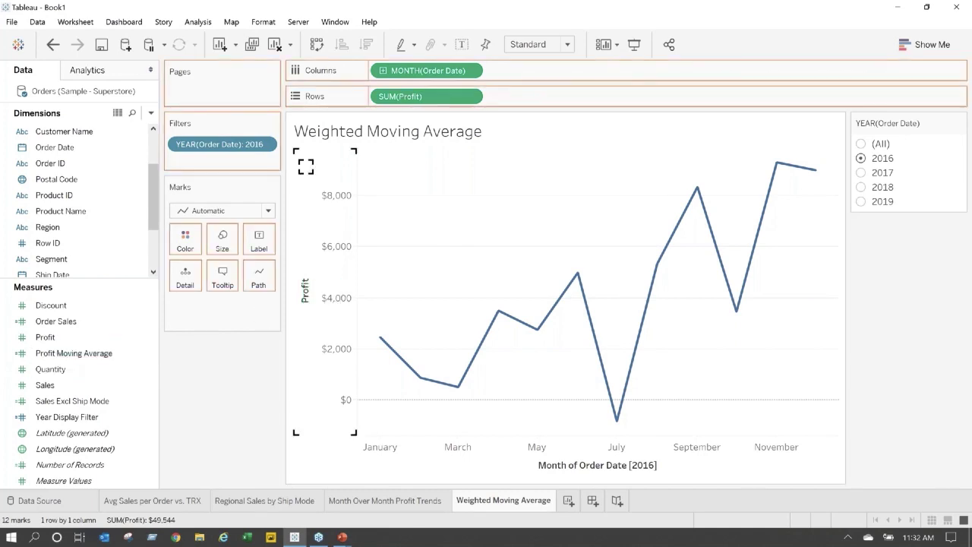
drag(306, 166, 304, 162)
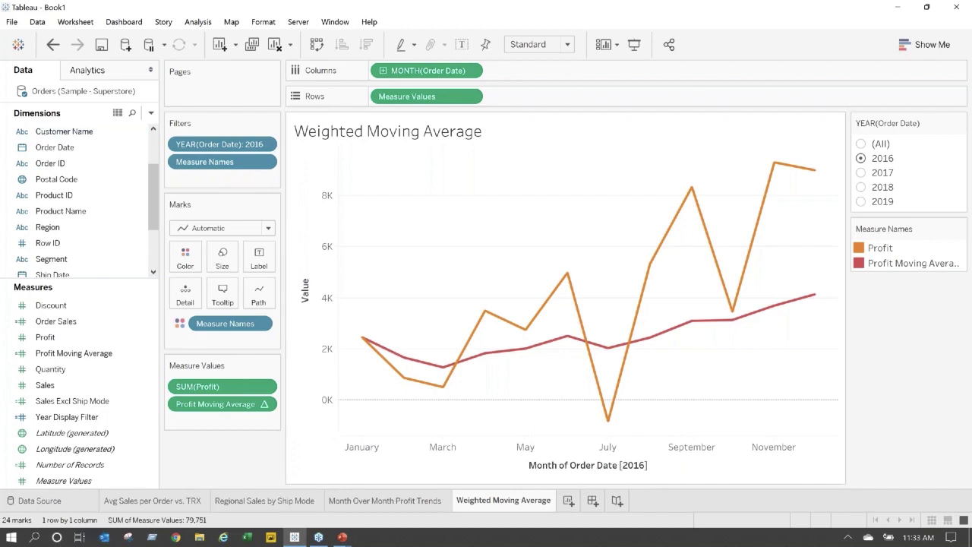
- Start a new float parameter named Current Value Weight with a current value of 0.6
click(151, 114)
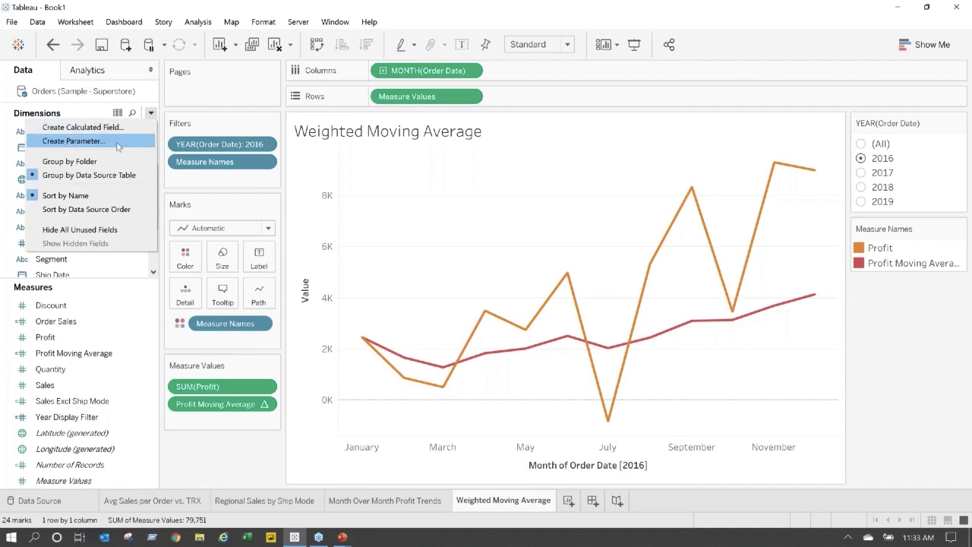
click(76, 139)
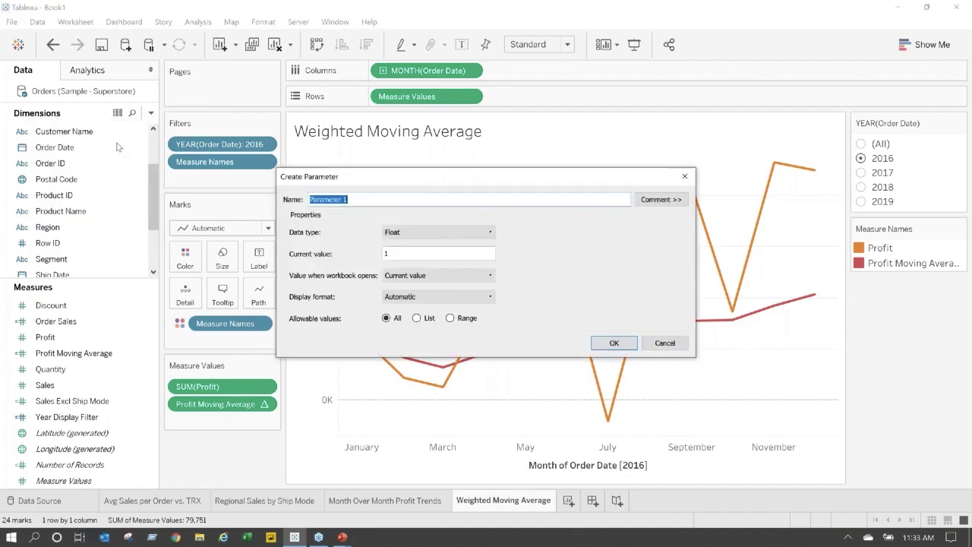
text(Current Value Weight)
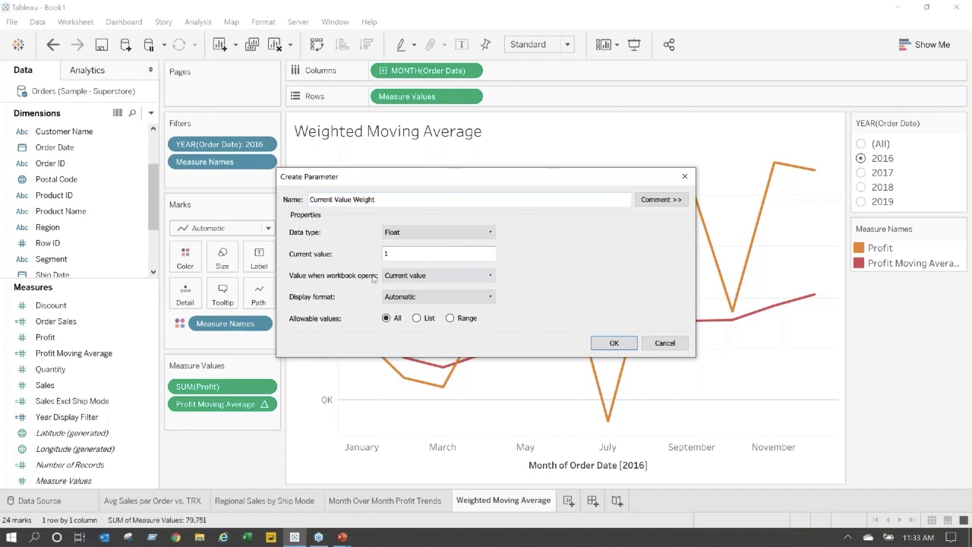
click(396, 255)
key(BackSpace)
text(.6)
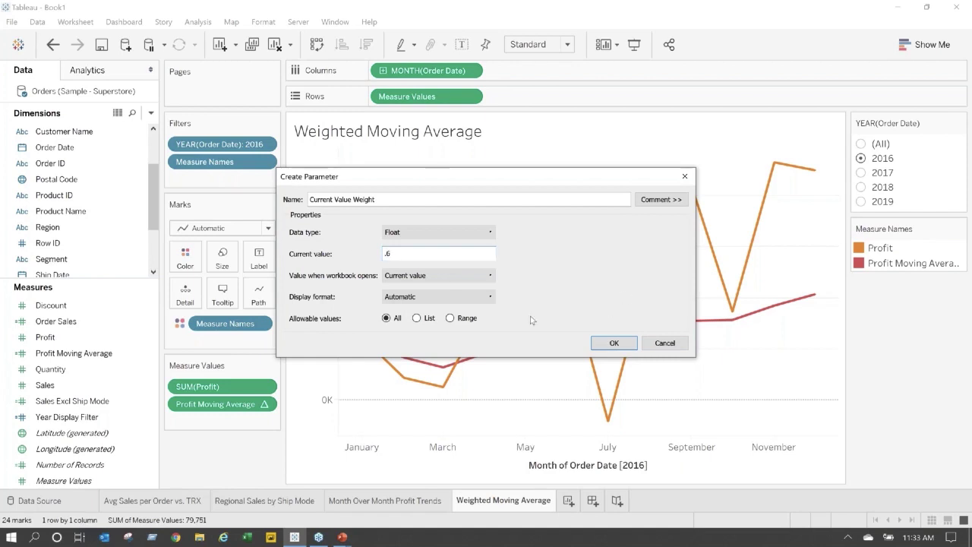
- Restrict the Current Value Weight parameter to a range from 0.01 to 1 and save it
click(450, 318)
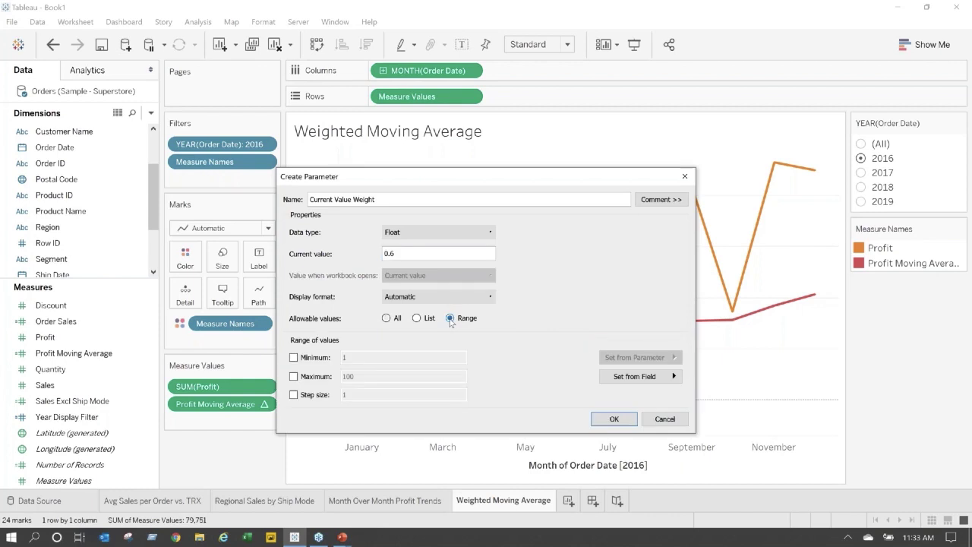
click(293, 357)
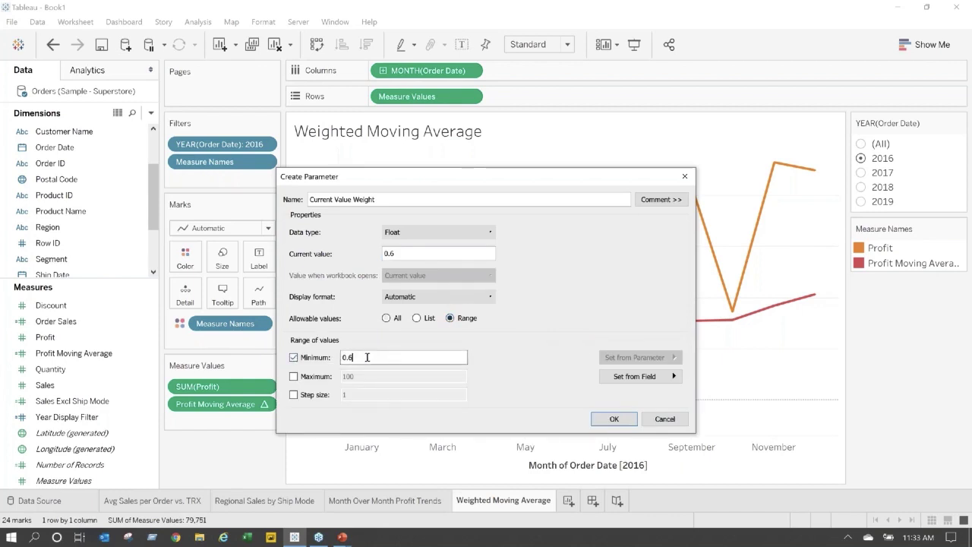
text(1)
click(293, 376)
double_click(367, 376)
text(1)
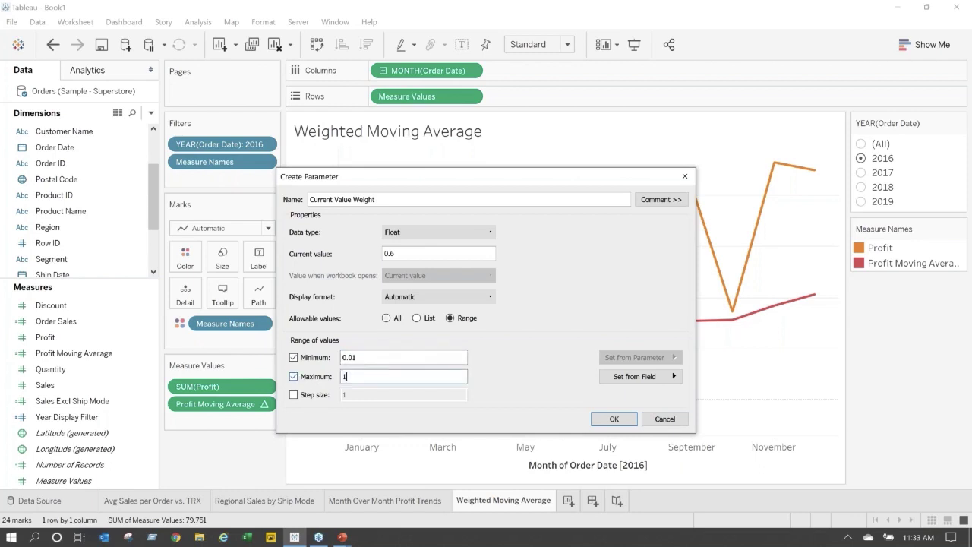
click(628, 422)
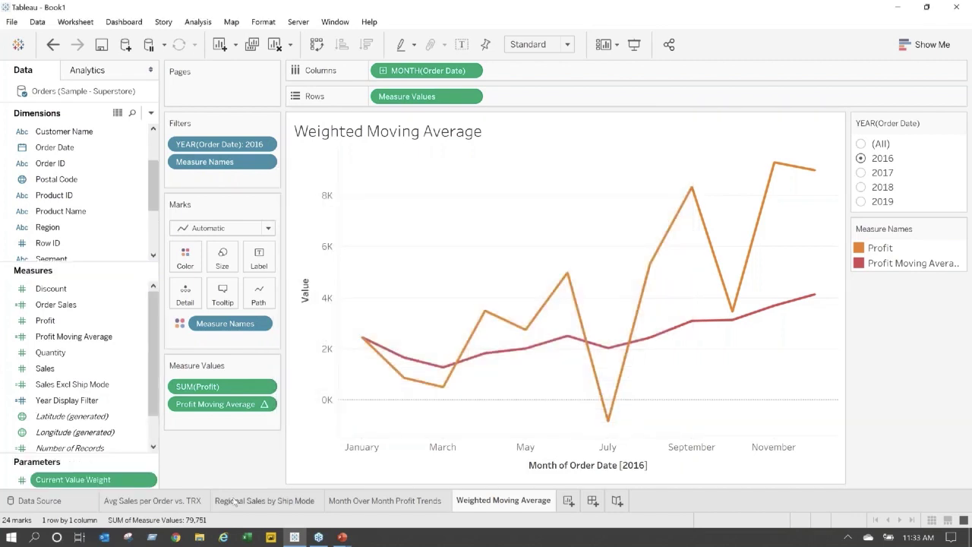
- Show the Current Value Weight parameter control on the sheet and switch it to the Type In style
right_click(153, 481)
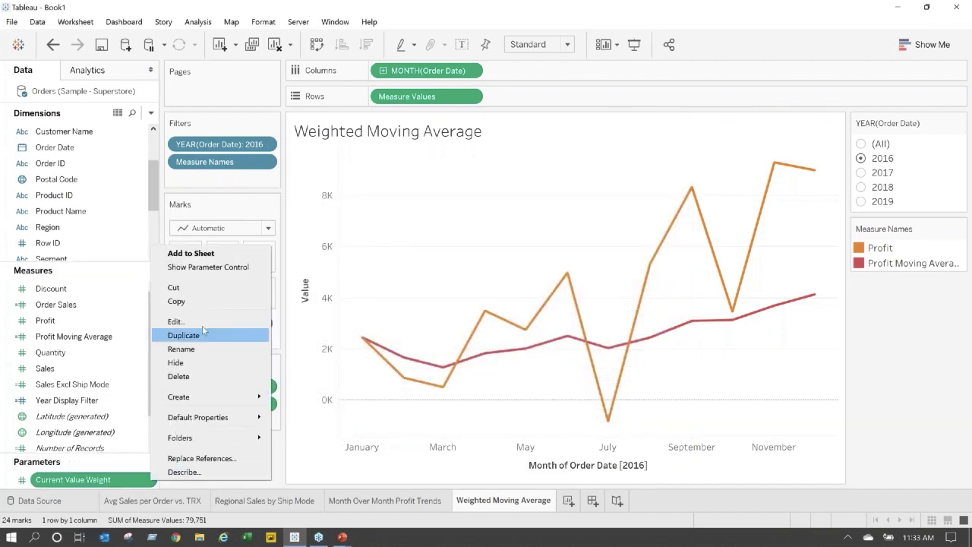
click(217, 268)
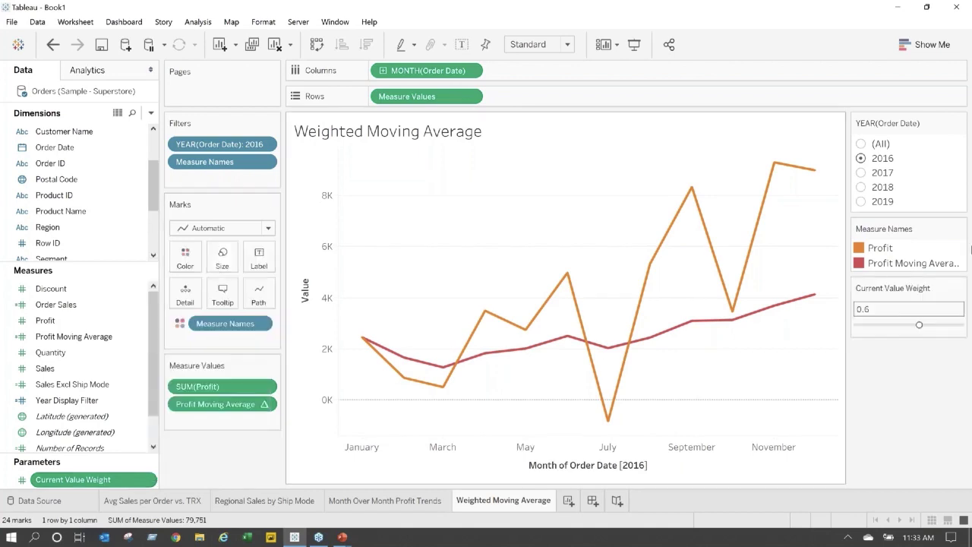
click(958, 288)
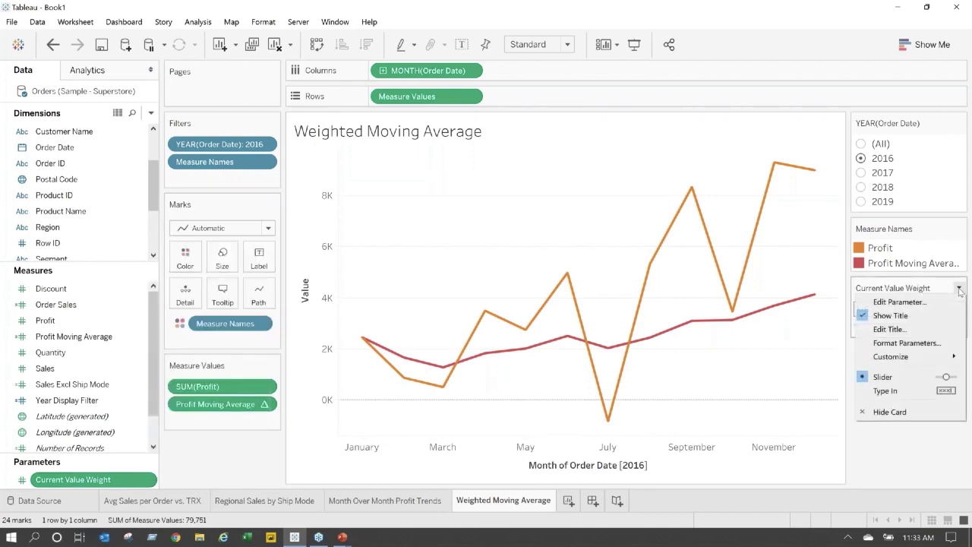
click(905, 392)
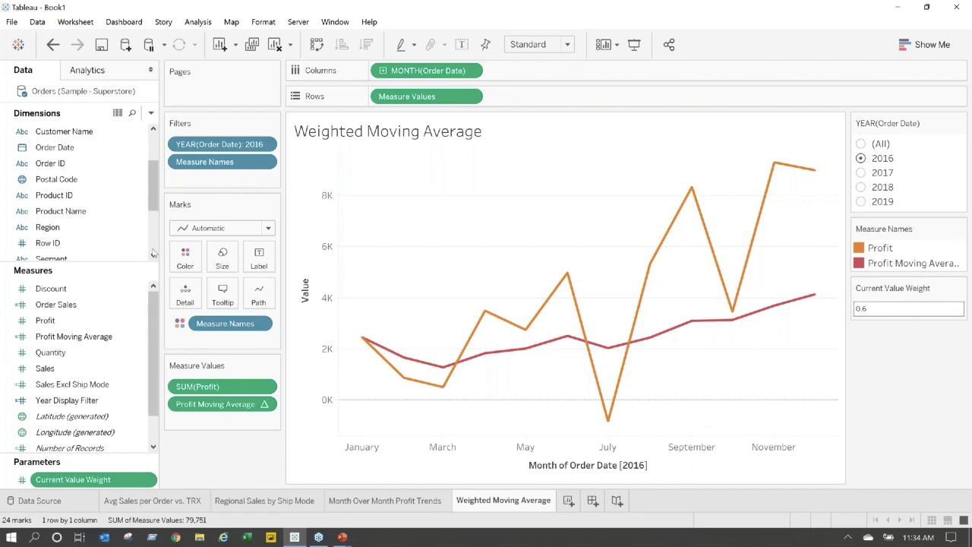
- Create a calculated field named Profit Moving Average Weighted
click(150, 113)
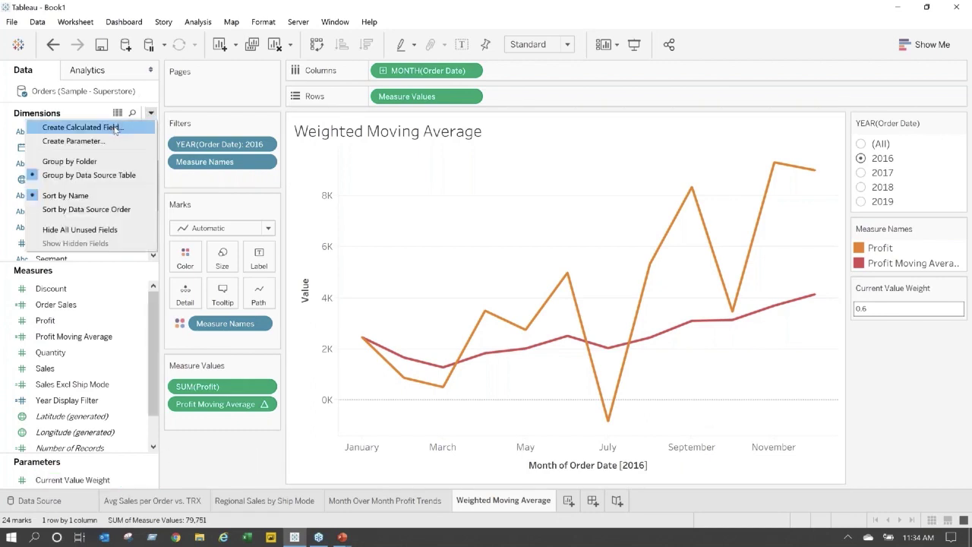
click(115, 128)
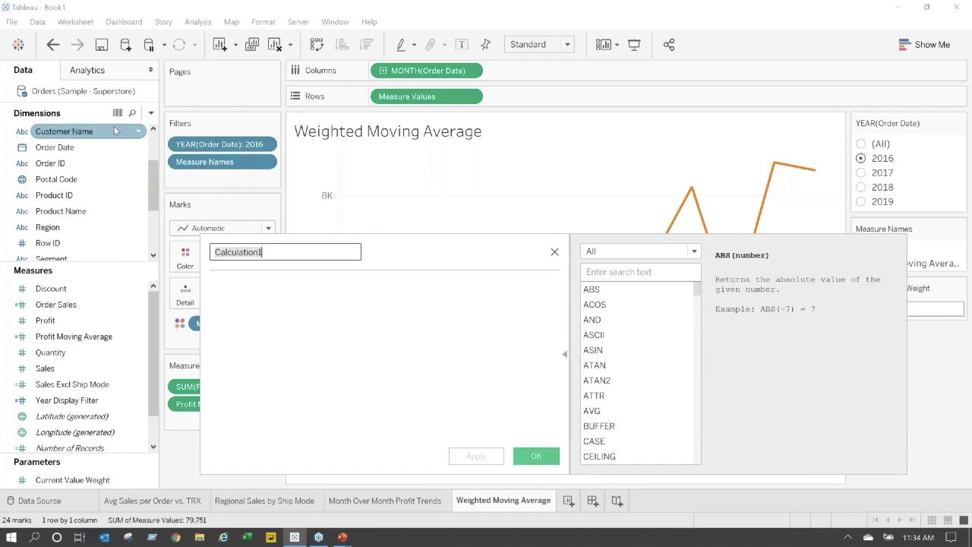
text(Profit)
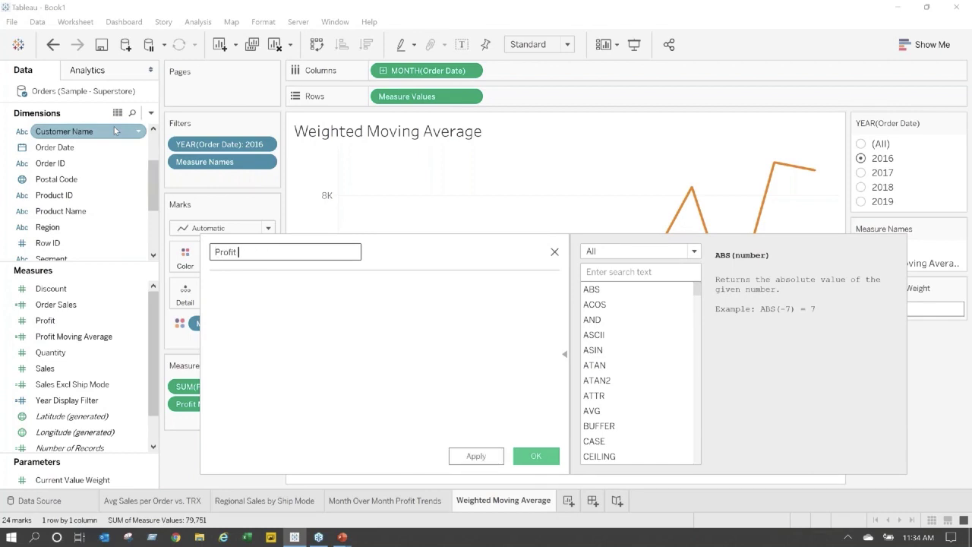
text( Moving Average Weighted)
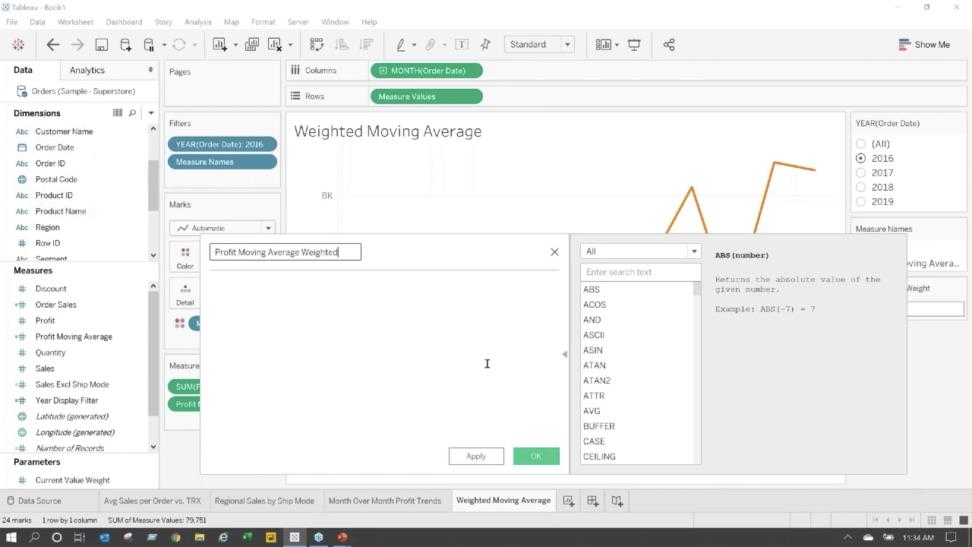
- Start the Profit Moving Average Weighted formula with an opening parenthesis followed by SUM([Profit])
click(393, 336)
text({)
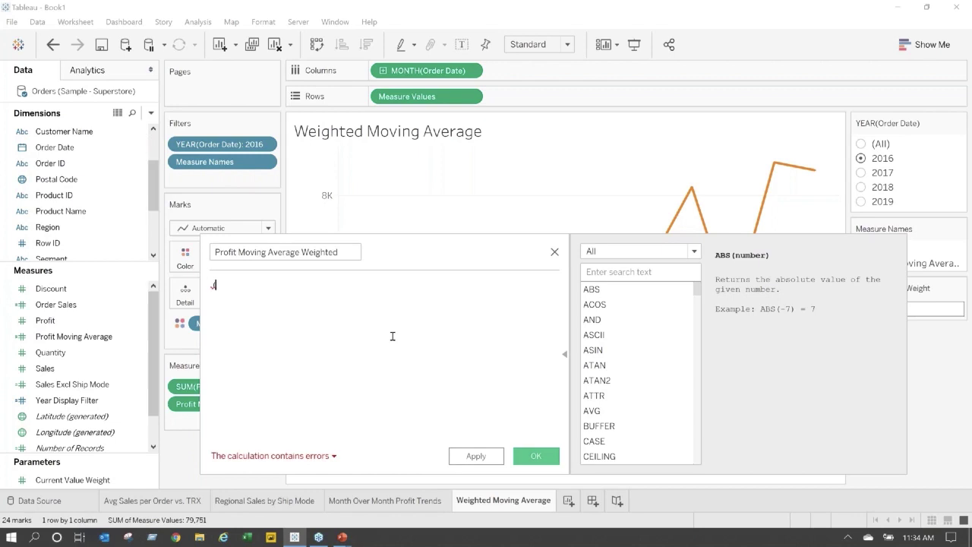
text(su)
text(m)
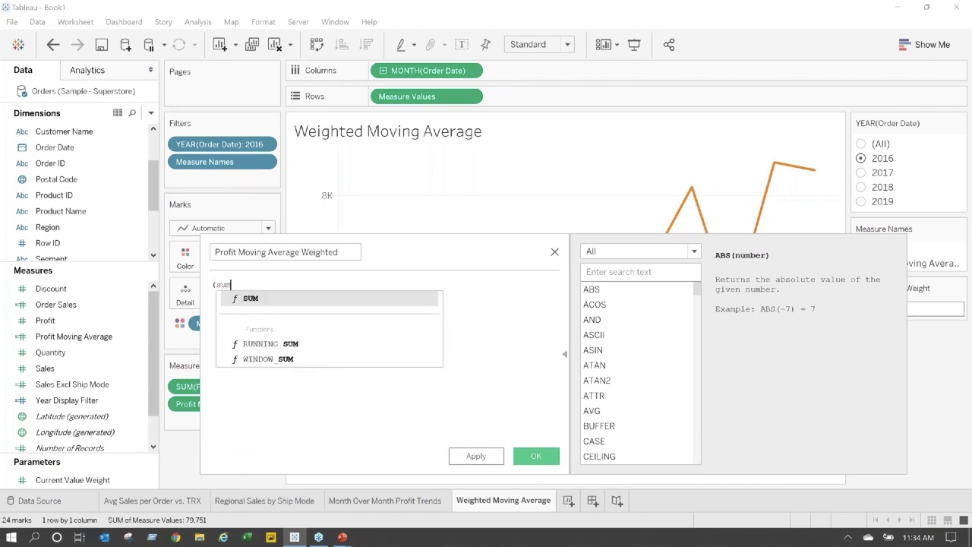
key(Return)
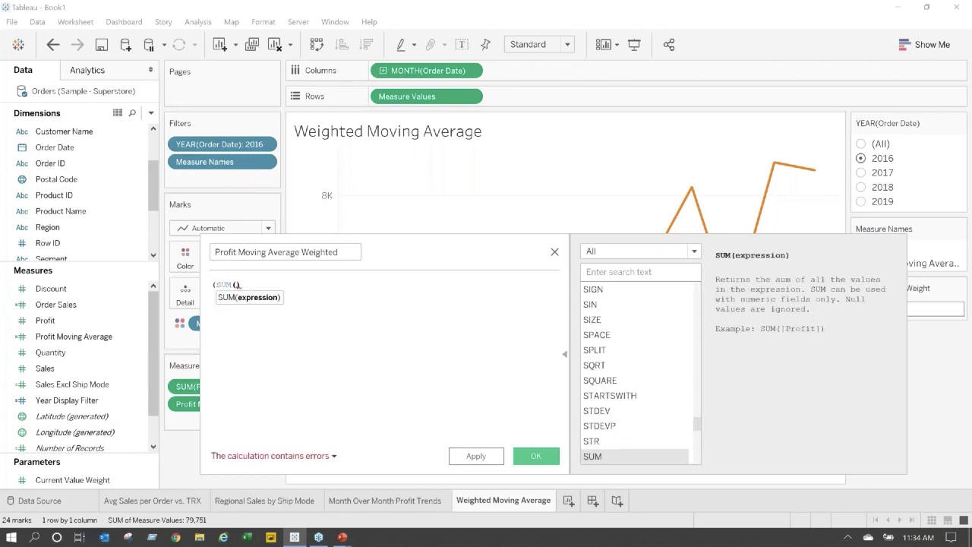
text(or)
key(BackSpace)
key(BackSpace)
text(pro)
key(Down)
key(Down)
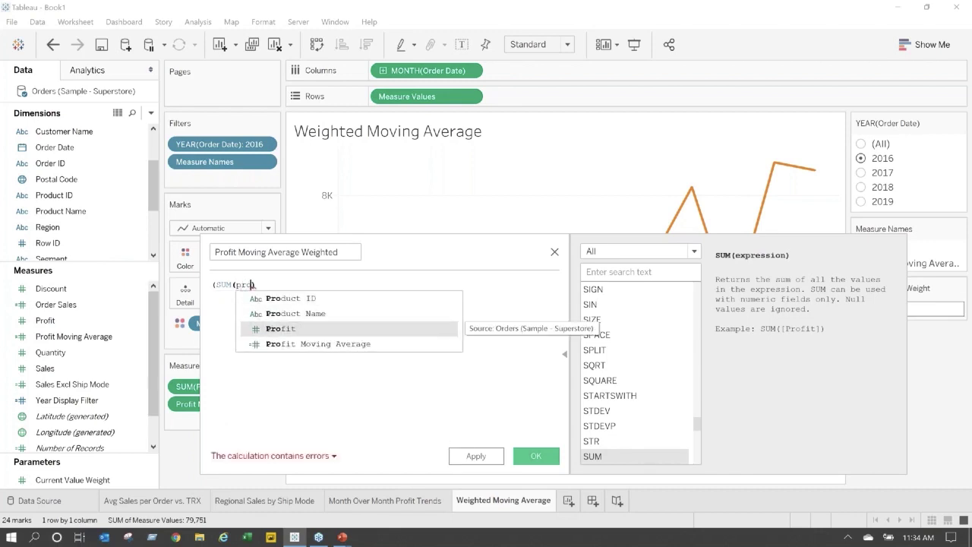
key(Return)
- Multiply the profit sum by [Current Value Weight], close the parenthesis and append a plus sign
text(*)
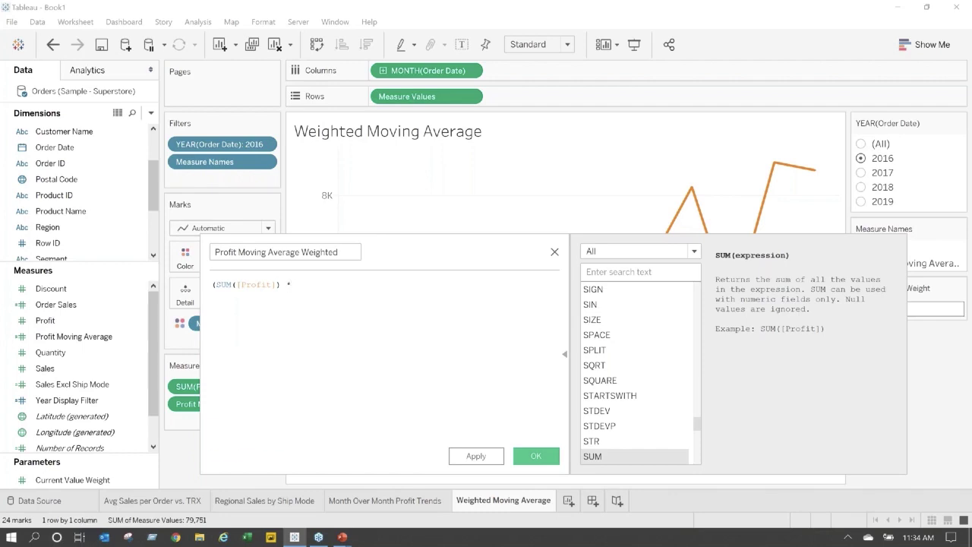
text( cur)
key(Return)
text() +)
- Begin the formula's second line with (PREVIOUS_VALUE(SUM([Product ID]))
key(Return)
text((prev)
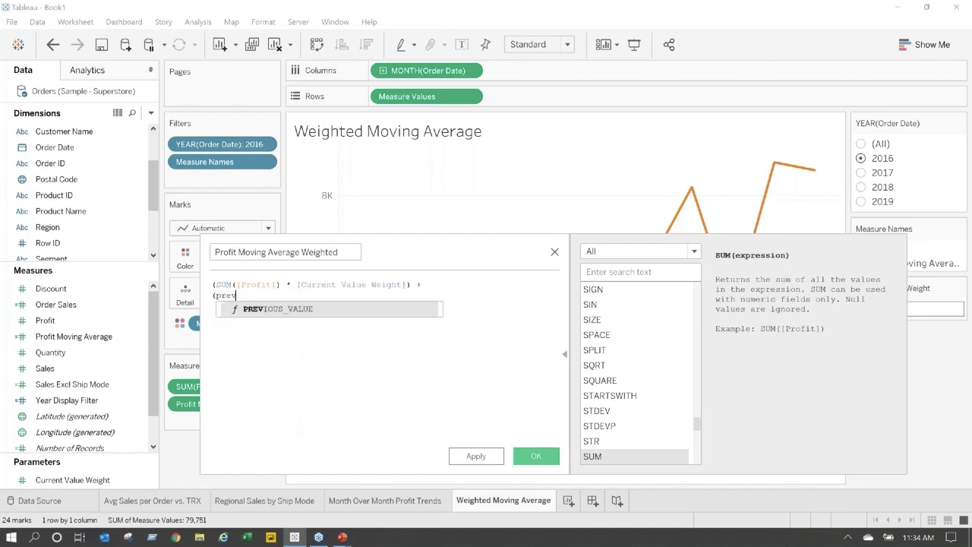
key(Return)
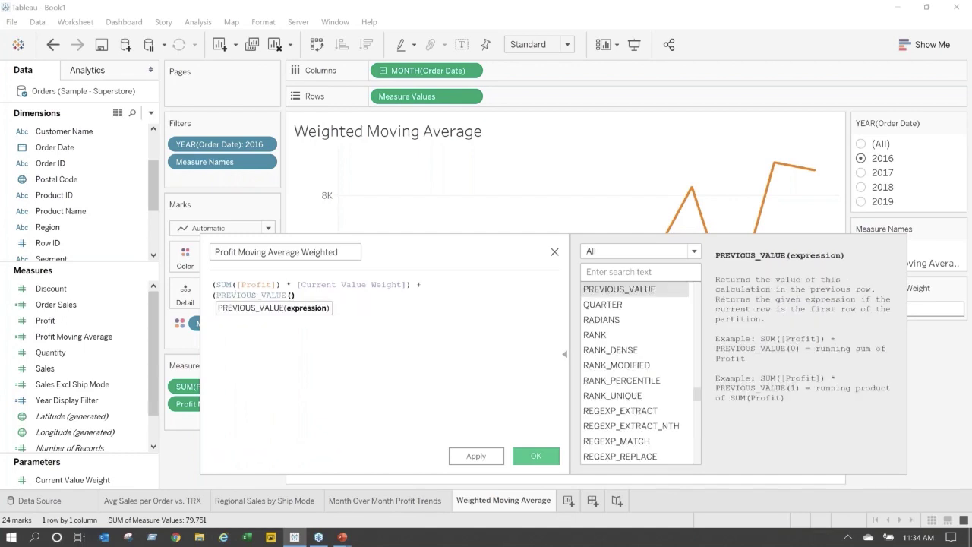
text(sum)
key(Return)
text(pro)
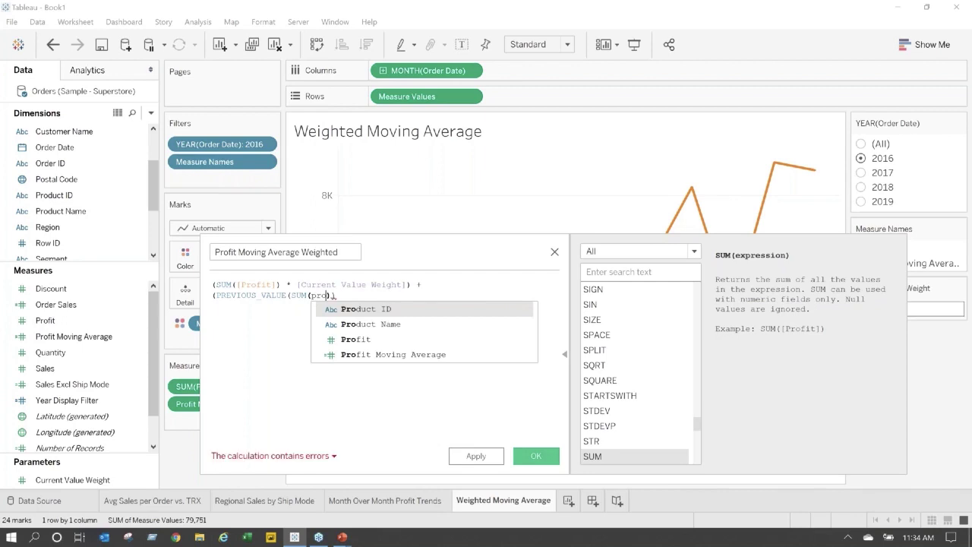
key(Return)
- Multiply the previous-value term by (1-[Current Value Weight]) and close the outer parenthesis
text(* ()
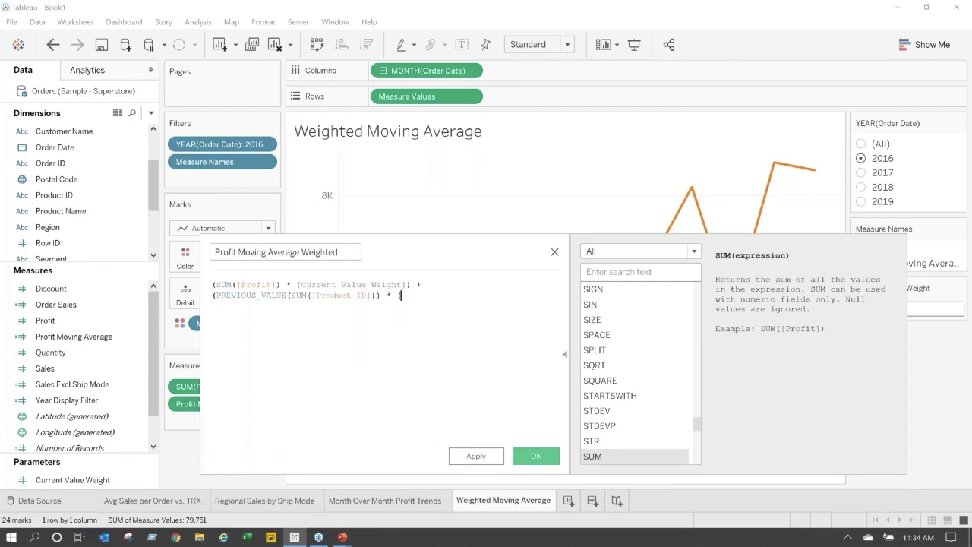
text(1-)
text([Current Value Weight])
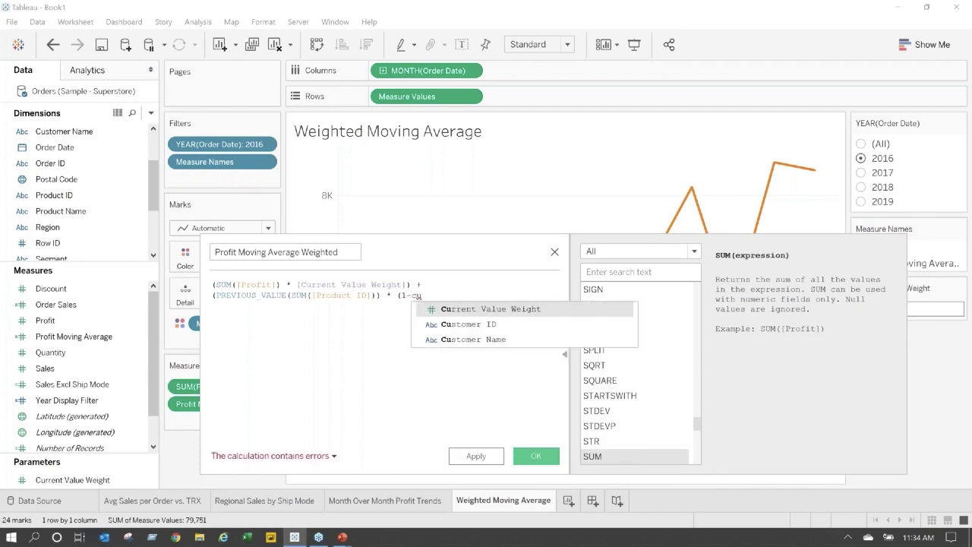
key(Return)
text()))
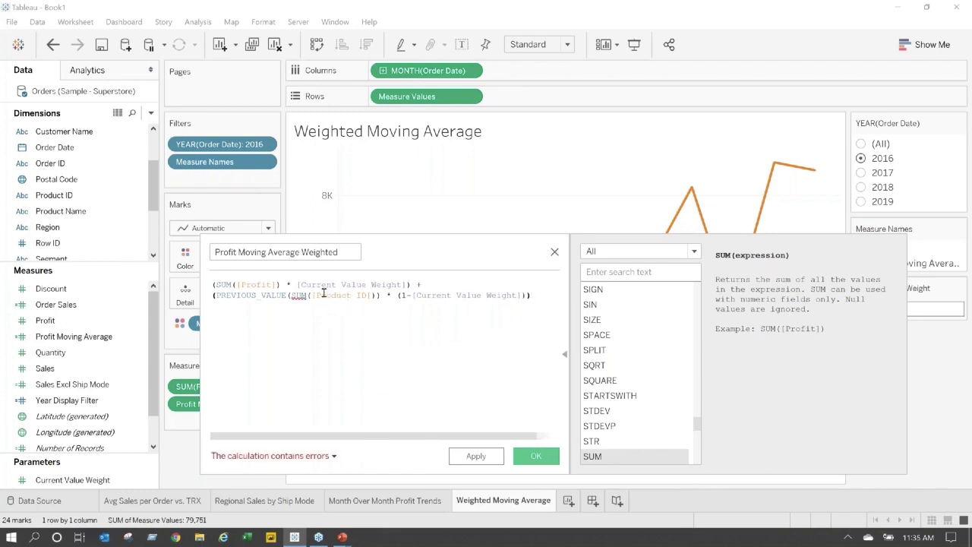
- Replace Product ID with Profit inside the PREVIOUS_VALUE term and save the calculated field
drag(322, 293, 368, 294)
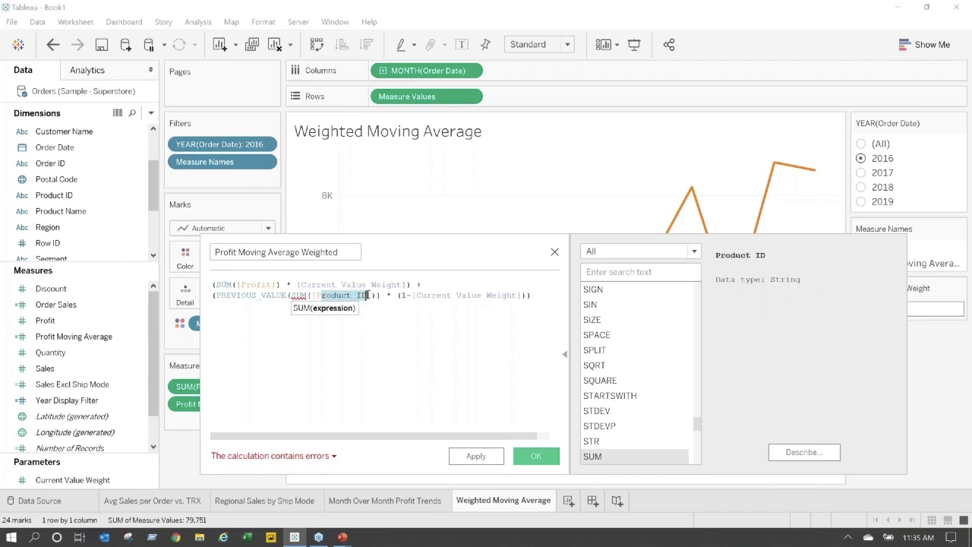
text(Pro)
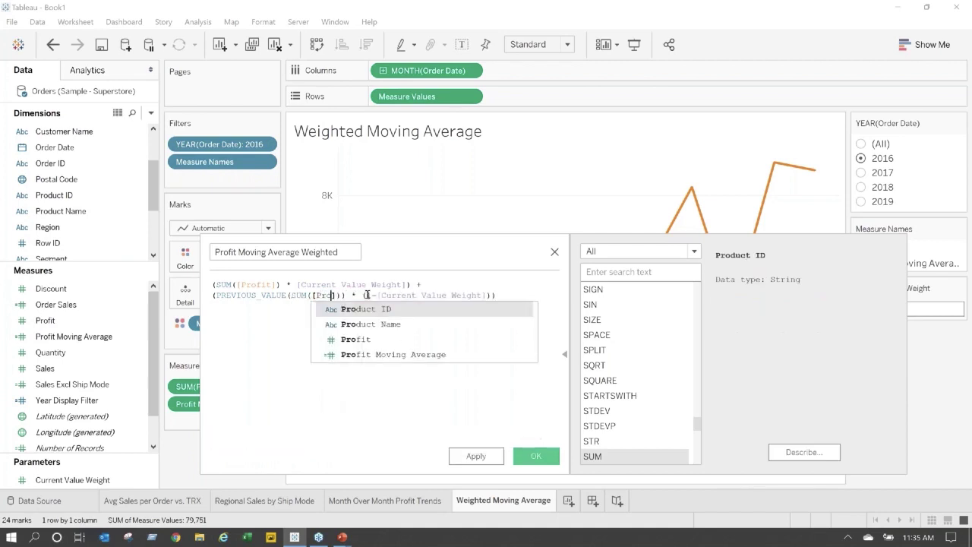
key(Down)
key(Down)
key(Return)
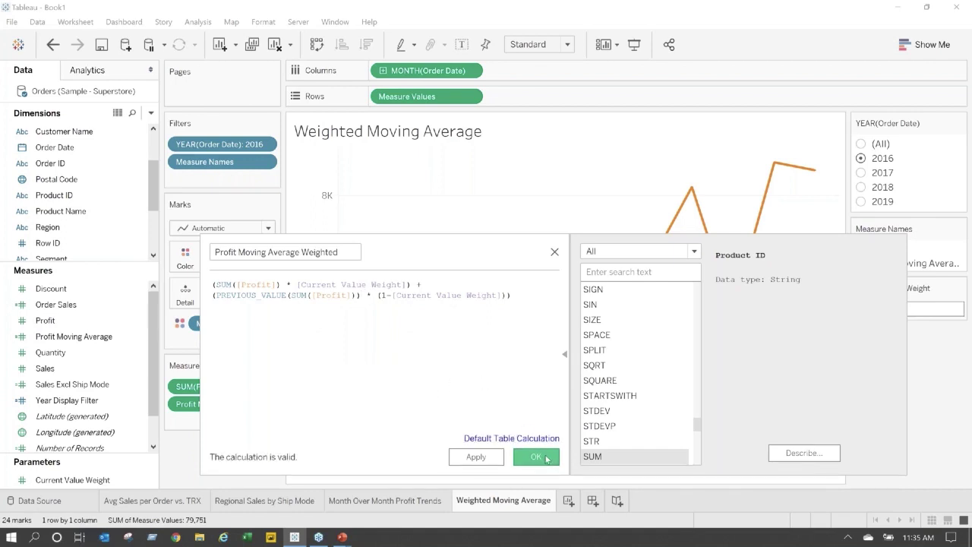
click(536, 456)
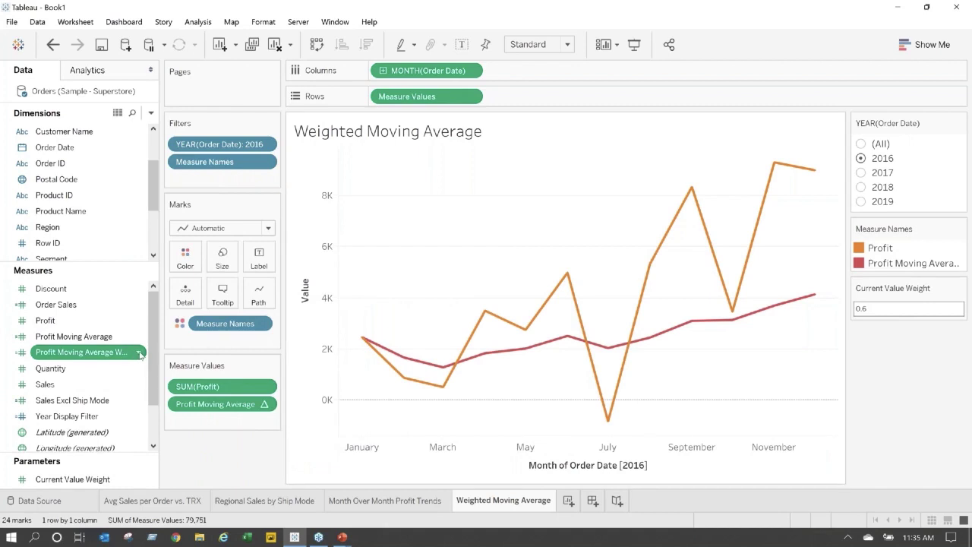
- Set the default number format of Profit Moving Average Weighted to Currency (Custom) with 2 decimal places
click(140, 353)
mouse_move(211, 278)
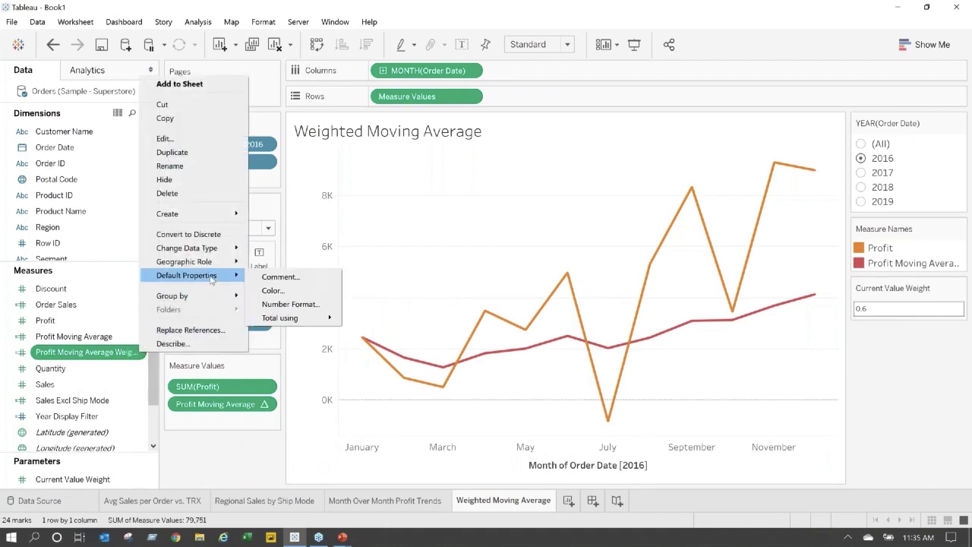
click(285, 304)
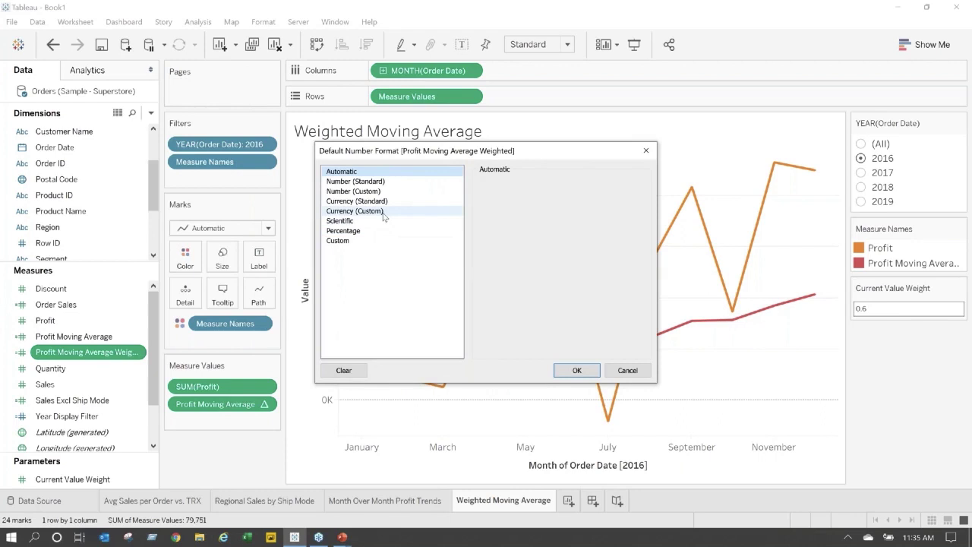
click(384, 214)
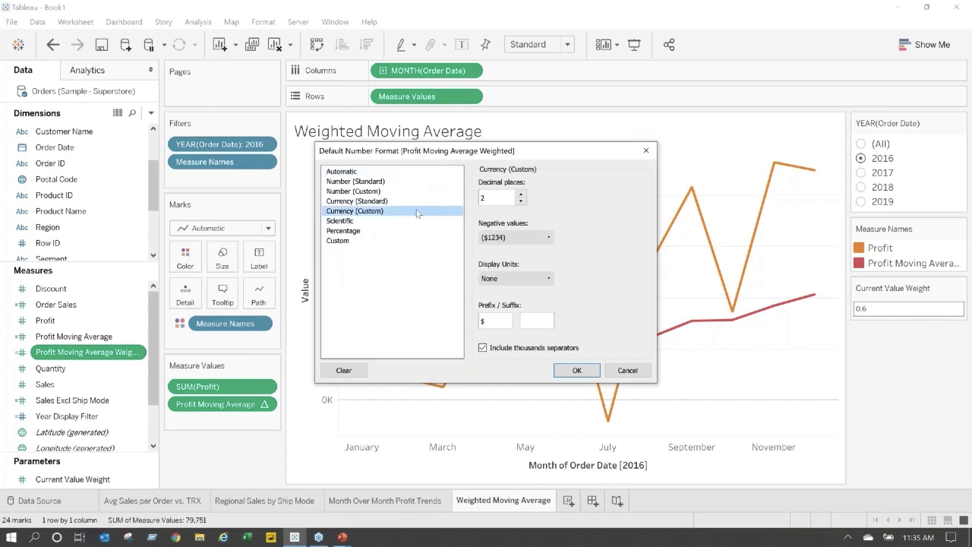
click(567, 371)
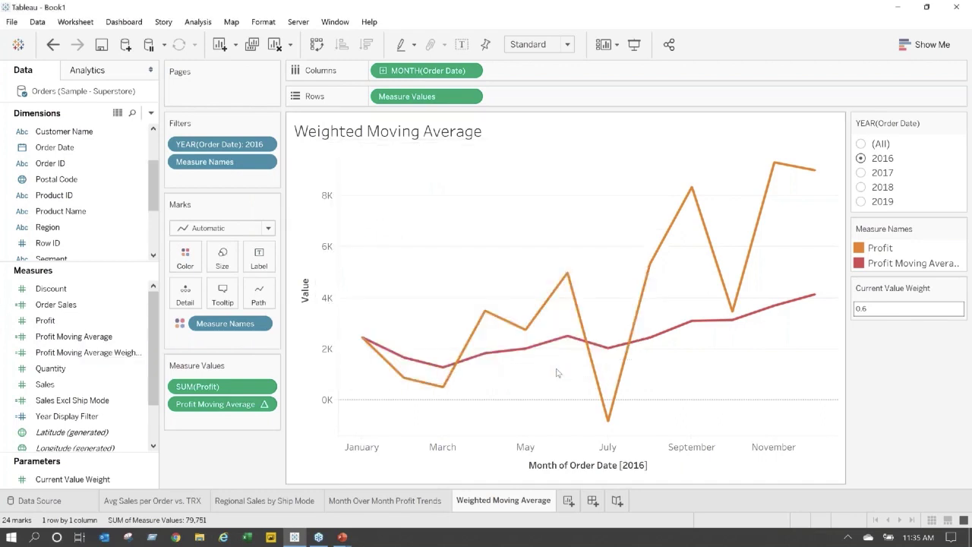
- Add Profit Moving Average Weighted to the chart's shared Value axis as a third line
click(110, 354)
drag(110, 356, 323, 313)
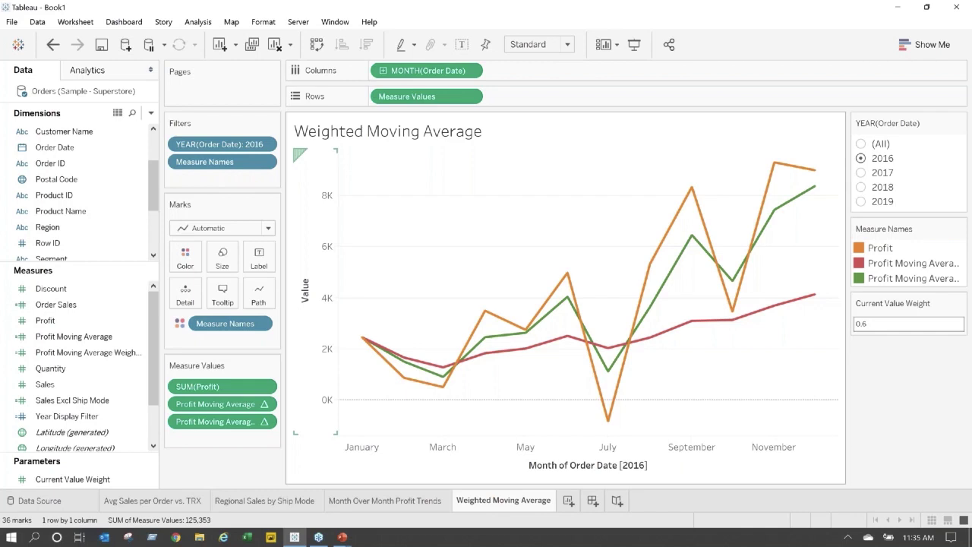
click(878, 325)
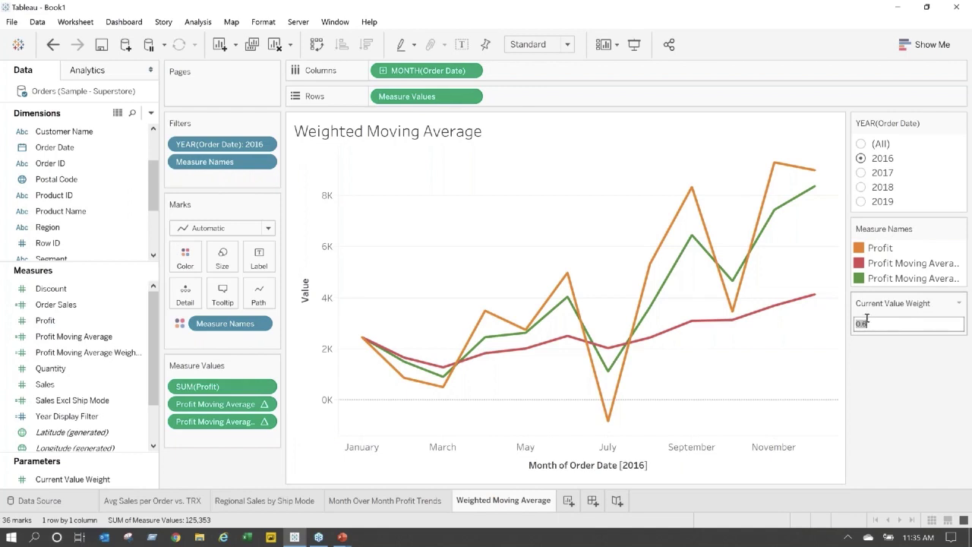
click(898, 354)
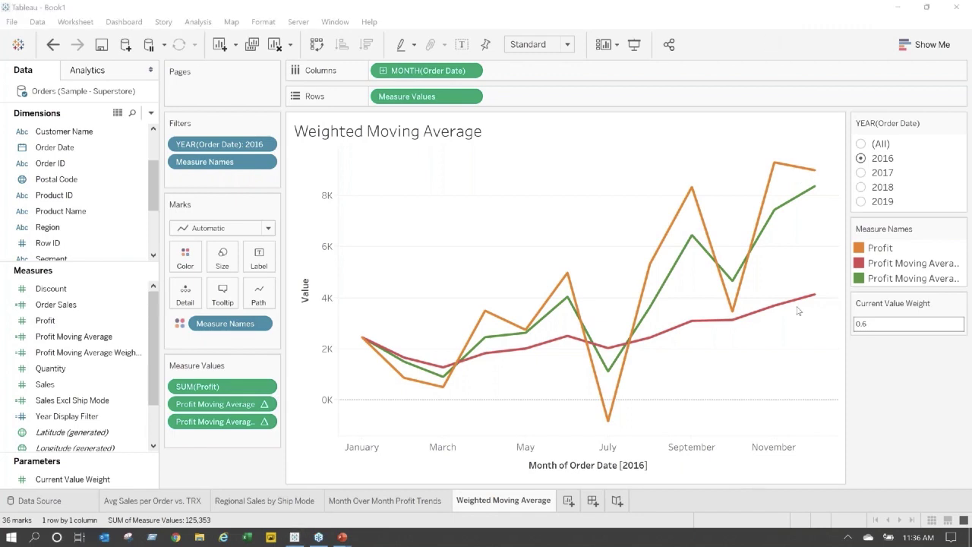
- Switch to the PowerPoint slide show and advance from Order of operations through the New Tableau class bullets
mouse_move(342, 537)
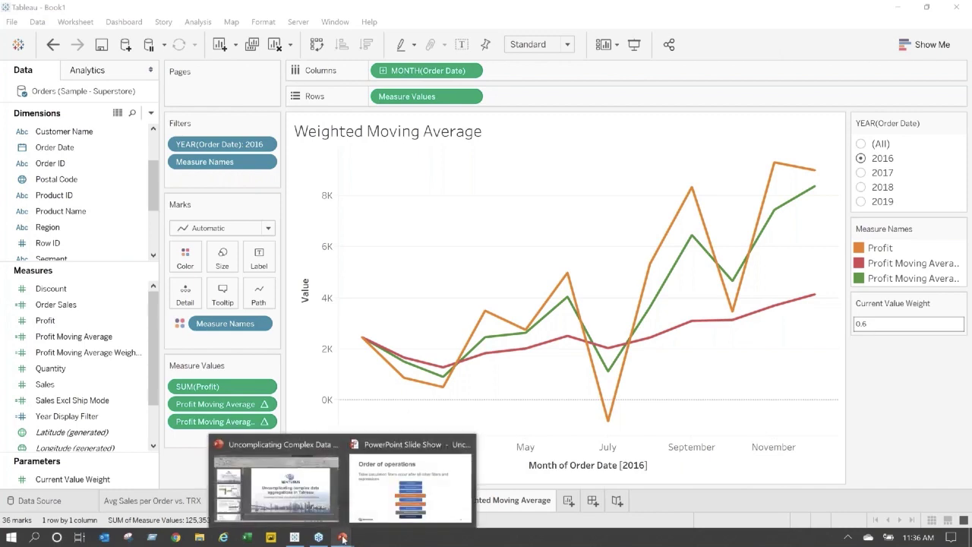
click(389, 514)
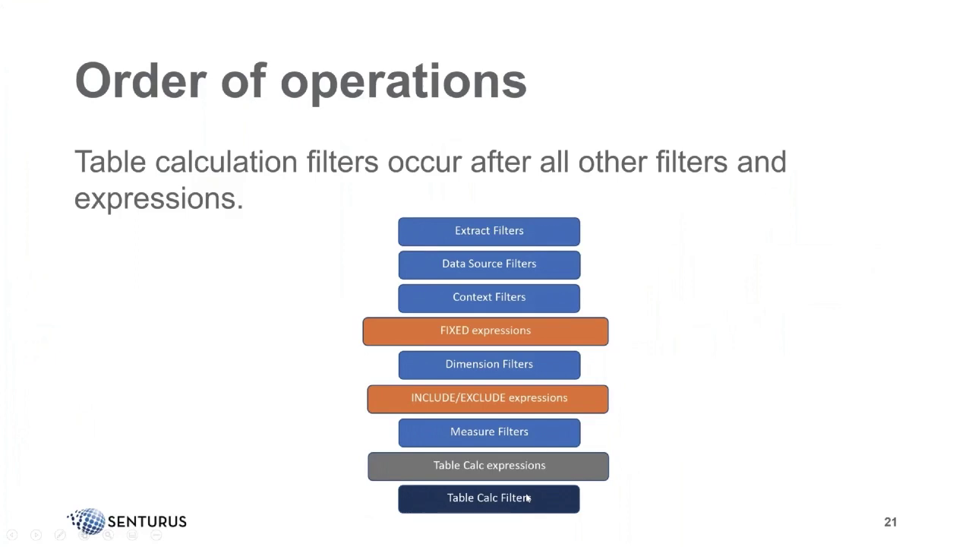
click(528, 498)
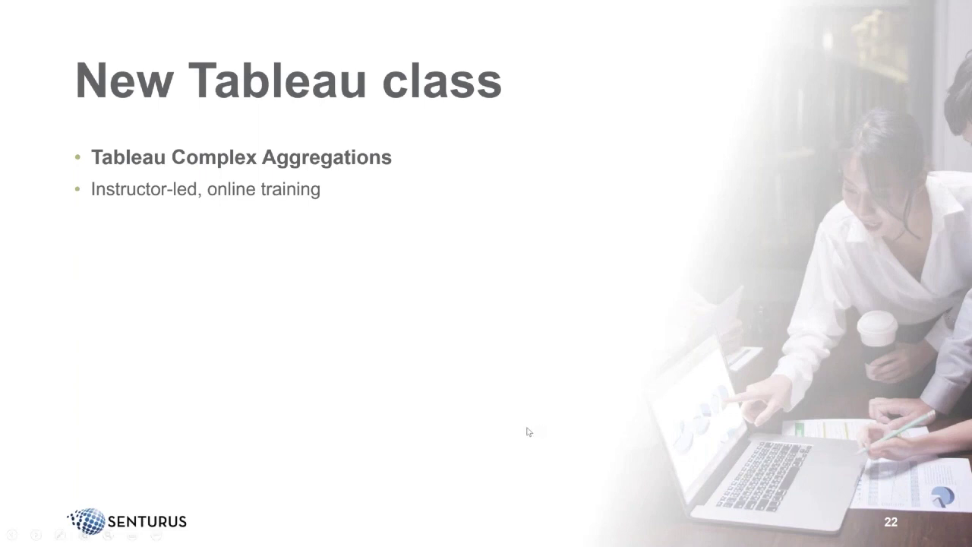
key(Right)
key(Right)
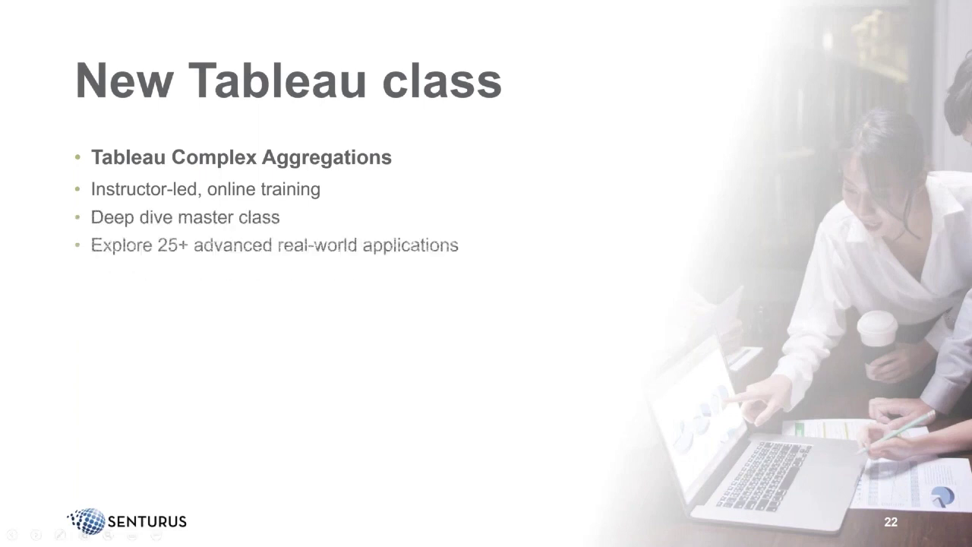
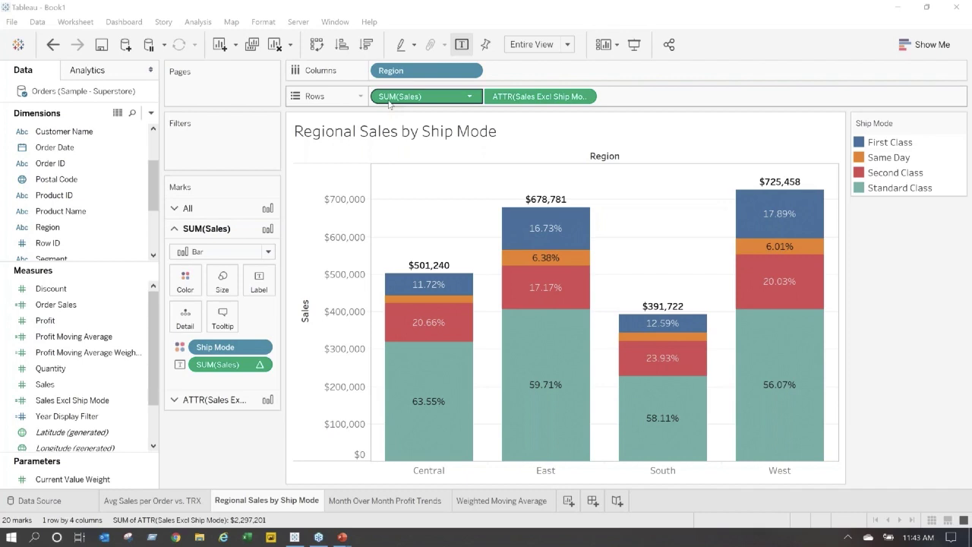
- Try adding a "// ....." comment line below the Profit Moving Average Weighted formula, and close the editor without applying it
mouse_move(748, 387)
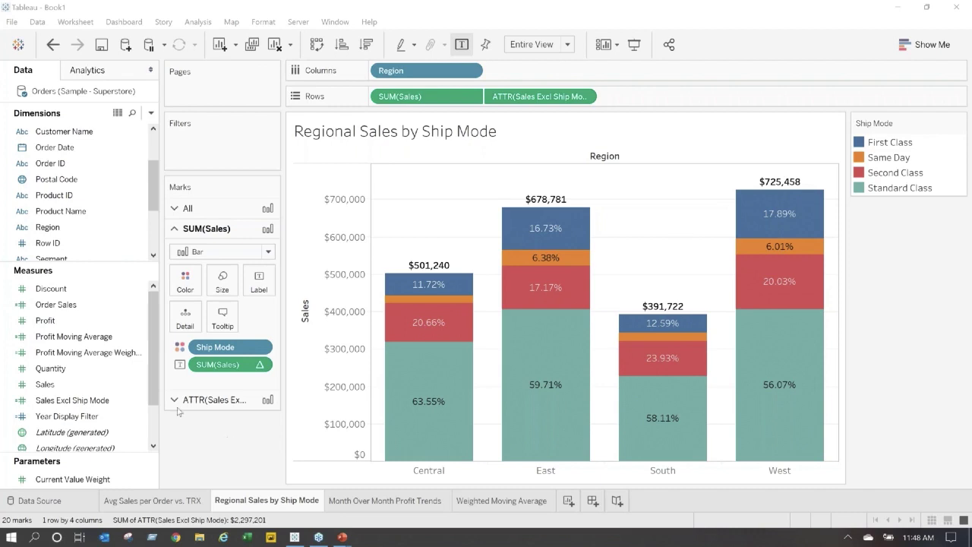
click(139, 353)
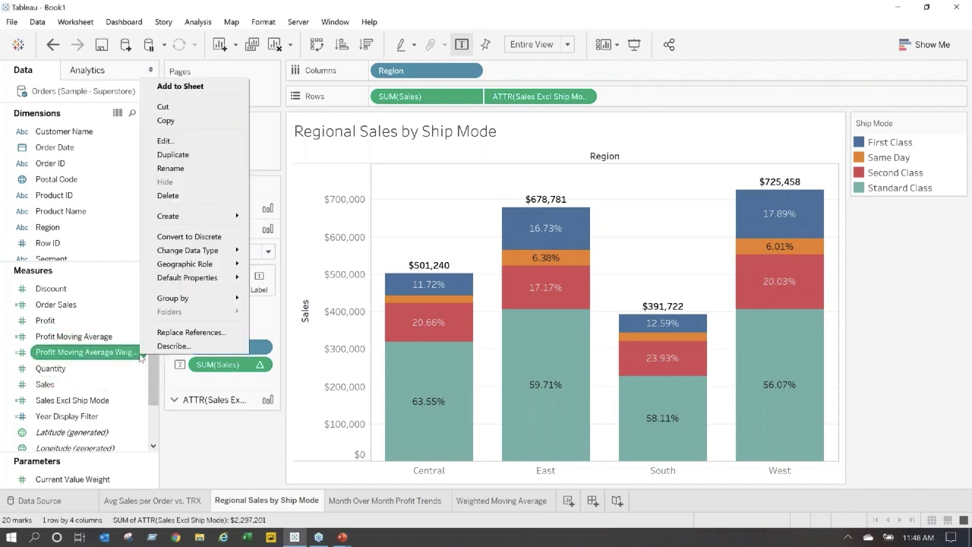
click(194, 141)
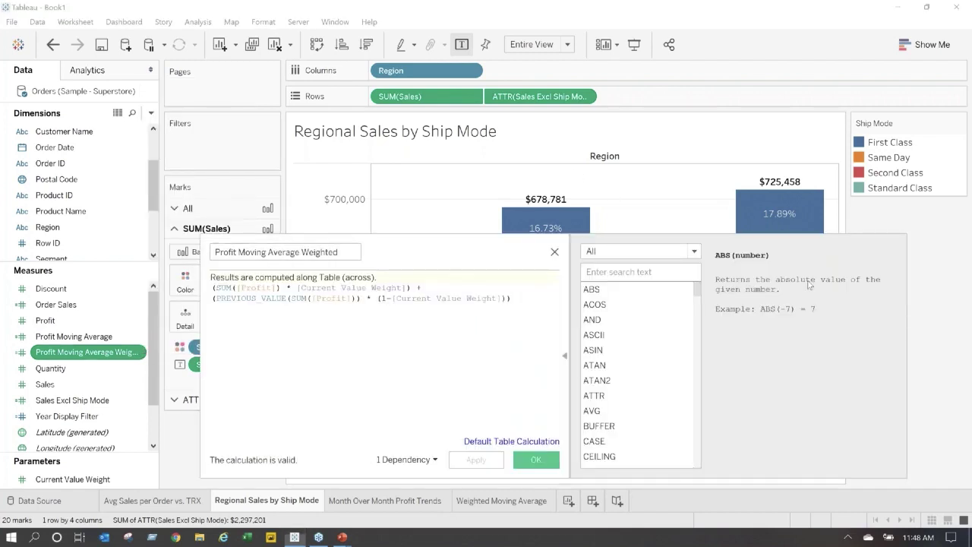
click(536, 300)
key(Return)
text(// .....)
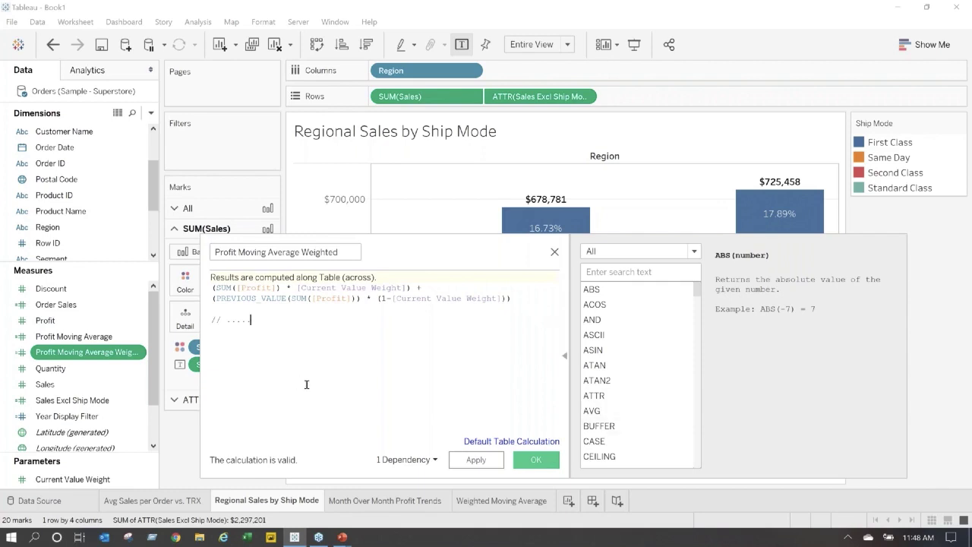
click(555, 253)
- Give the Profit Moving Average Weighted field the default comment "Previous Value"
click(142, 354)
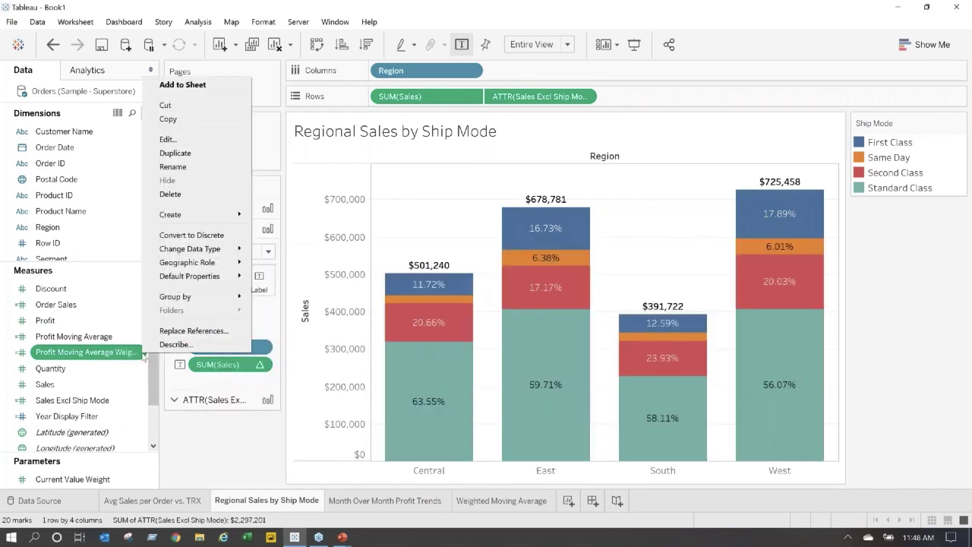
mouse_move(195, 281)
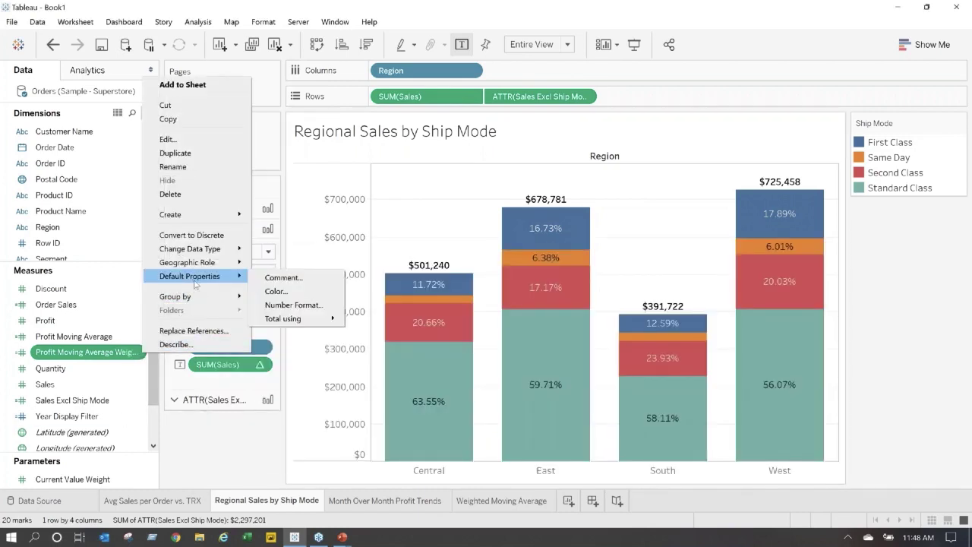
click(280, 278)
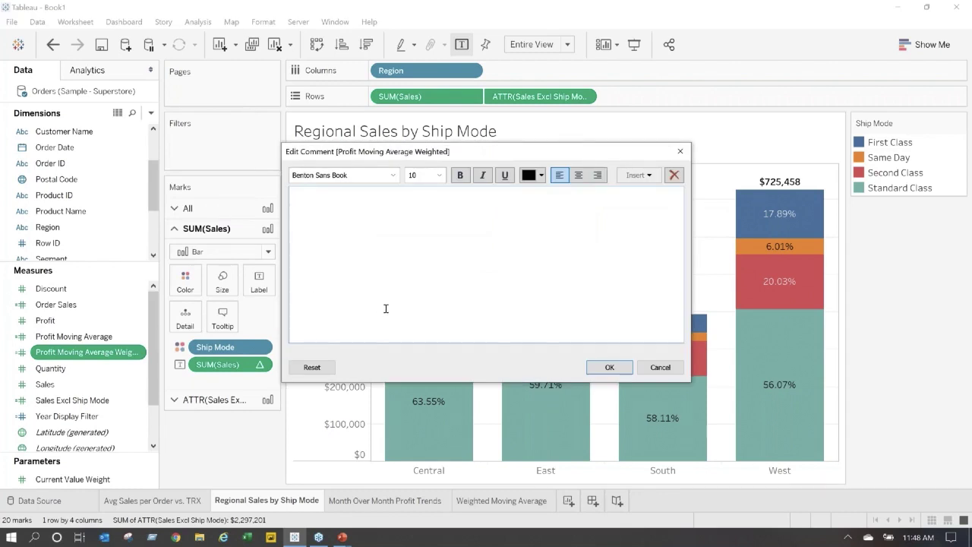
text(Previous Value)
click(609, 368)
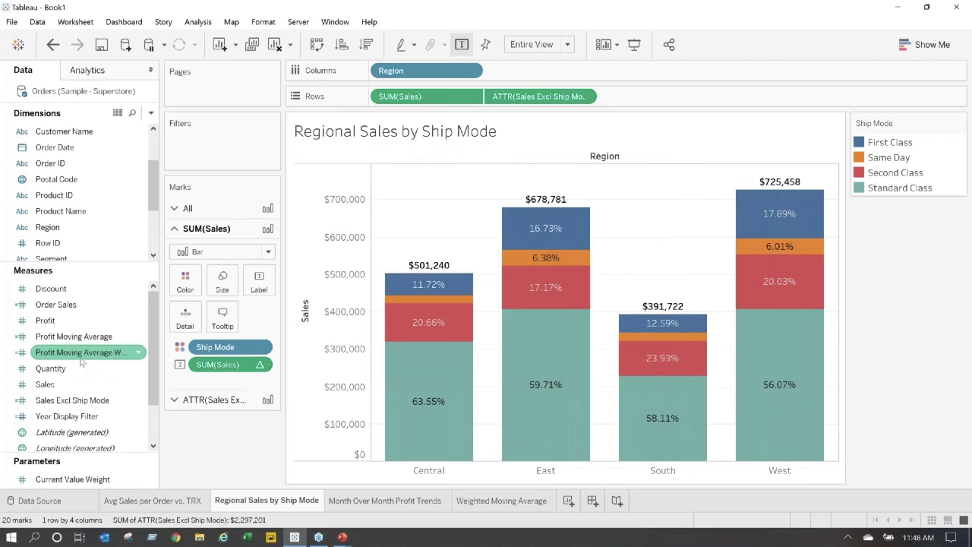
mouse_move(81, 358)
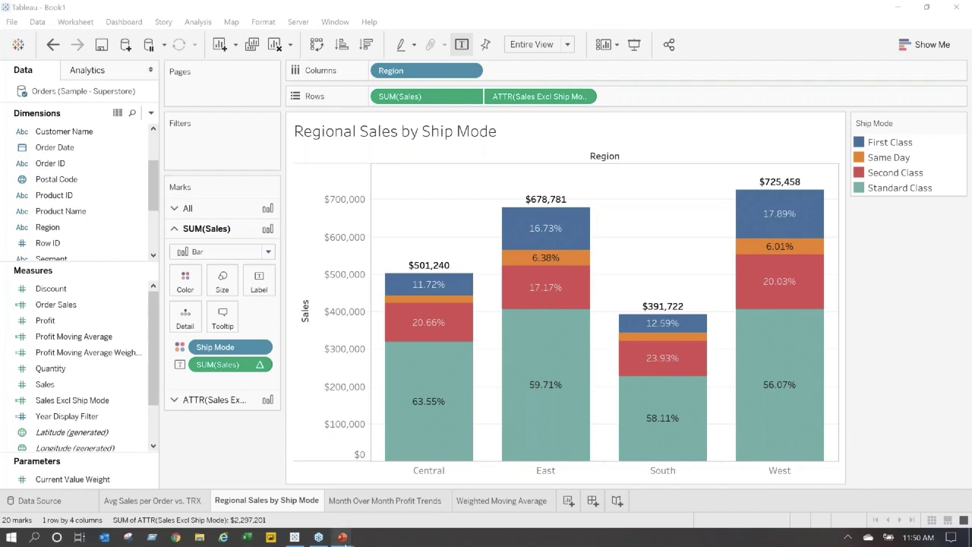
- Switch to the PowerPoint slide show and advance from the Q & A slide to the Thank You slide
mouse_move(344, 538)
click(469, 486)
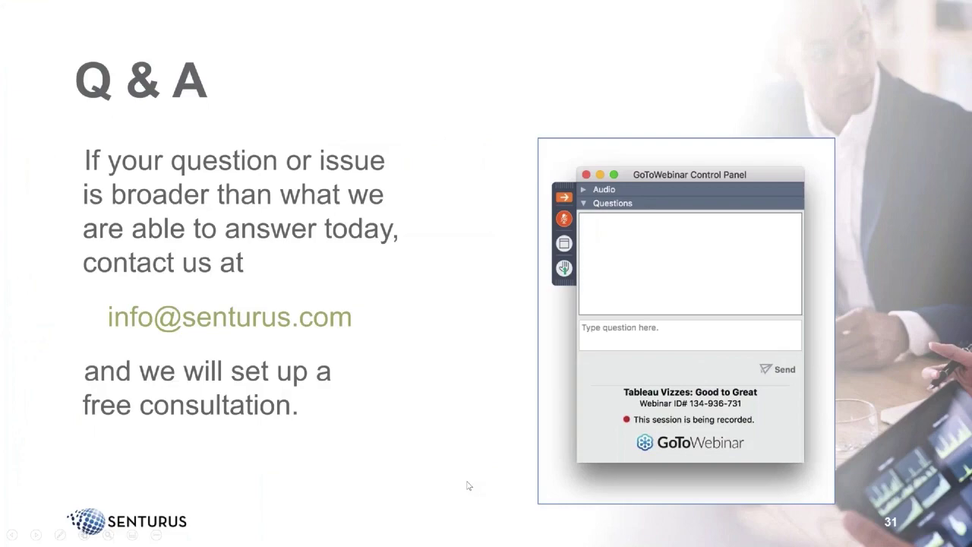
click(469, 486)
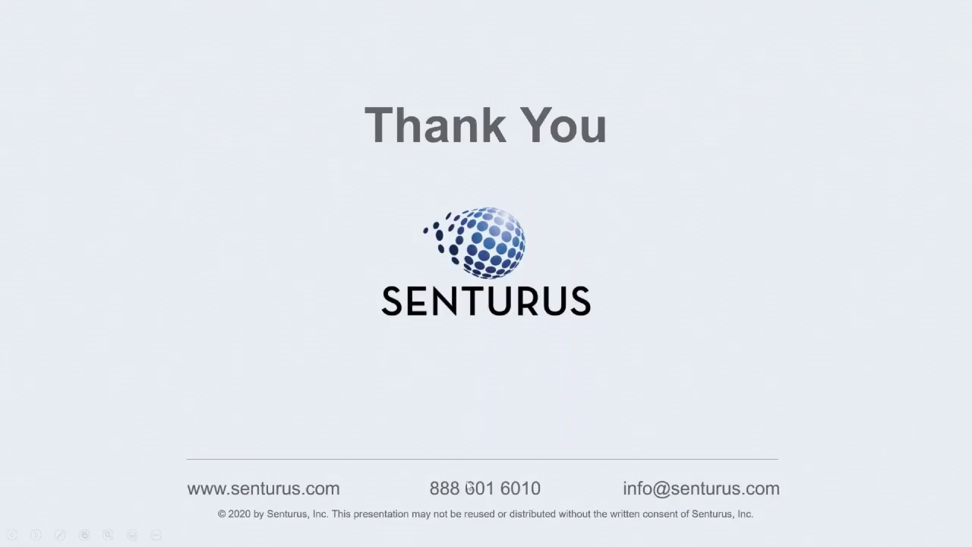